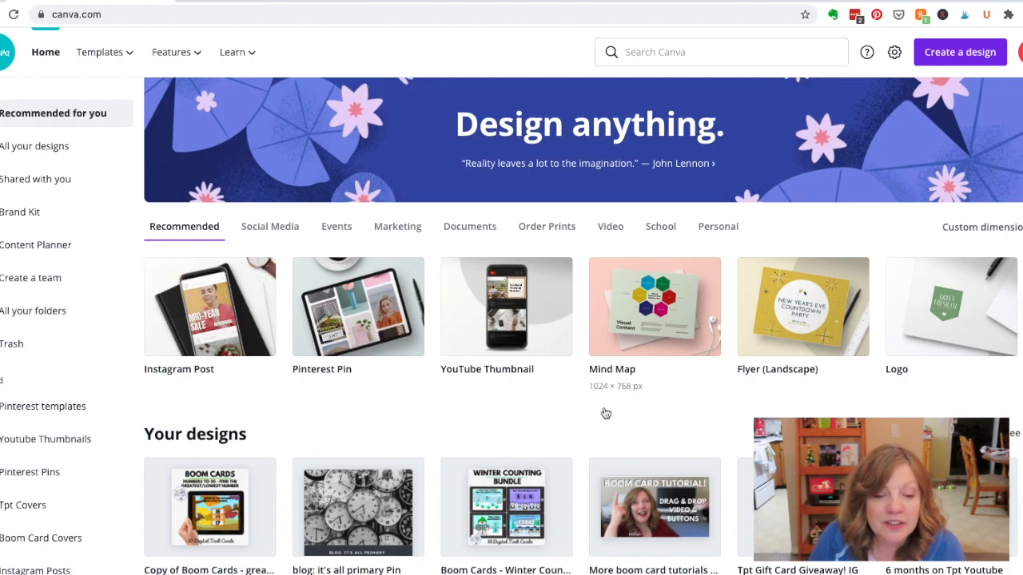
# Look over the home page's recent designs and its Instagram, poster, Facebook and card template categories
pyautogui.scroll(-3, 540, 422)
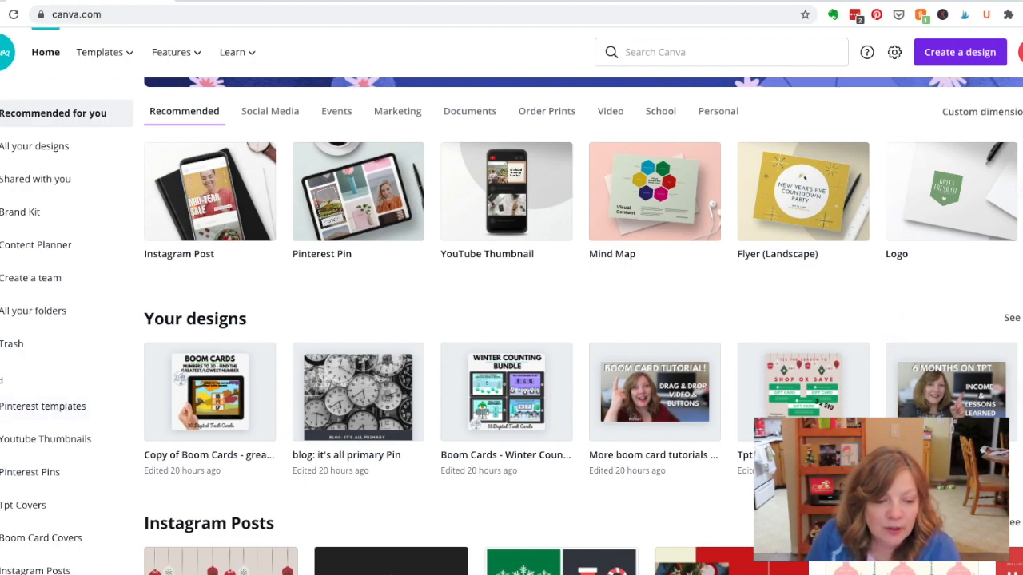
pyautogui.scroll(-1, 951, 207)
pyautogui.scroll(-3, 951, 208)
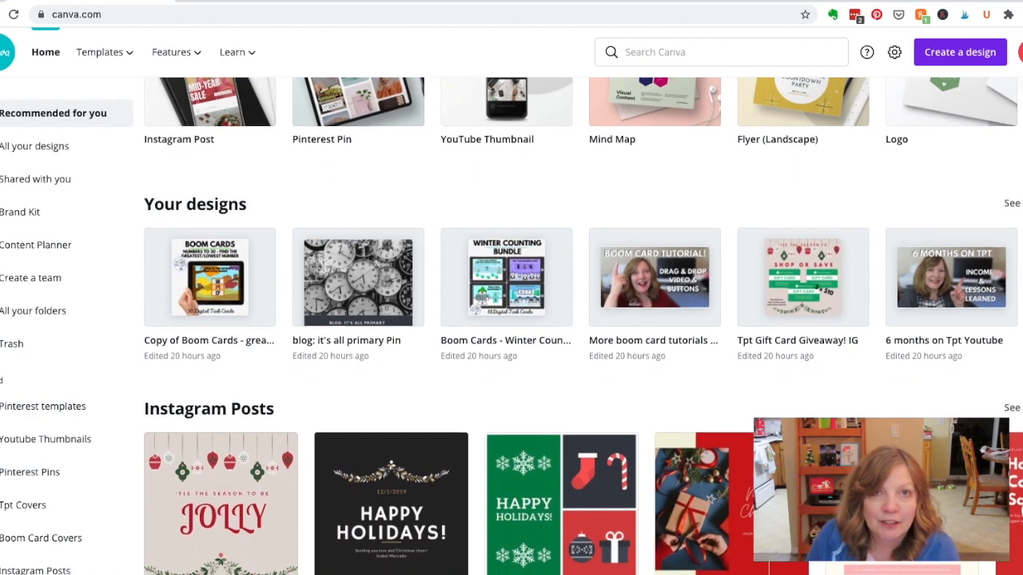
pyautogui.scroll(-3, 583, 326)
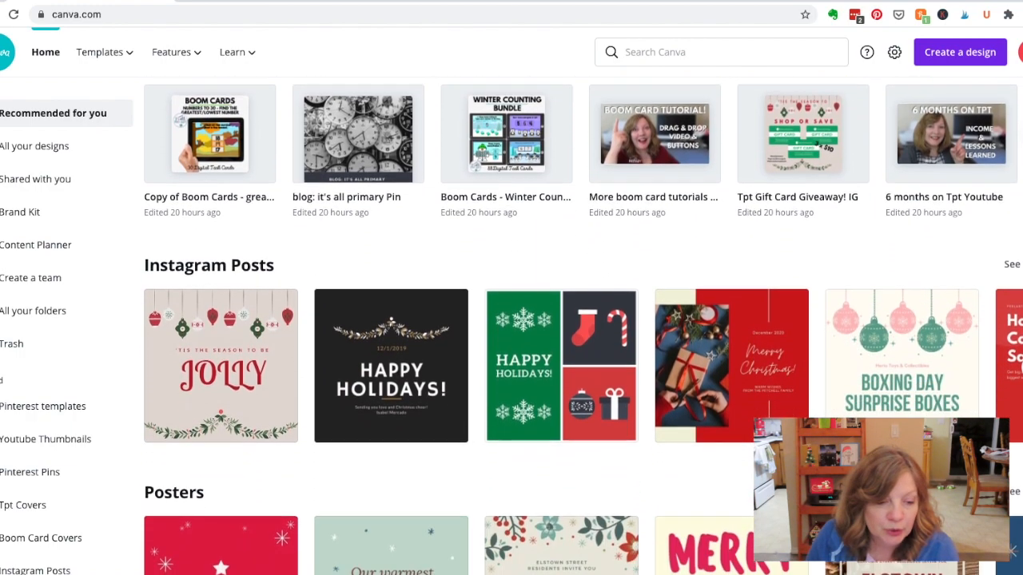
pyautogui.scroll(-4, 583, 326)
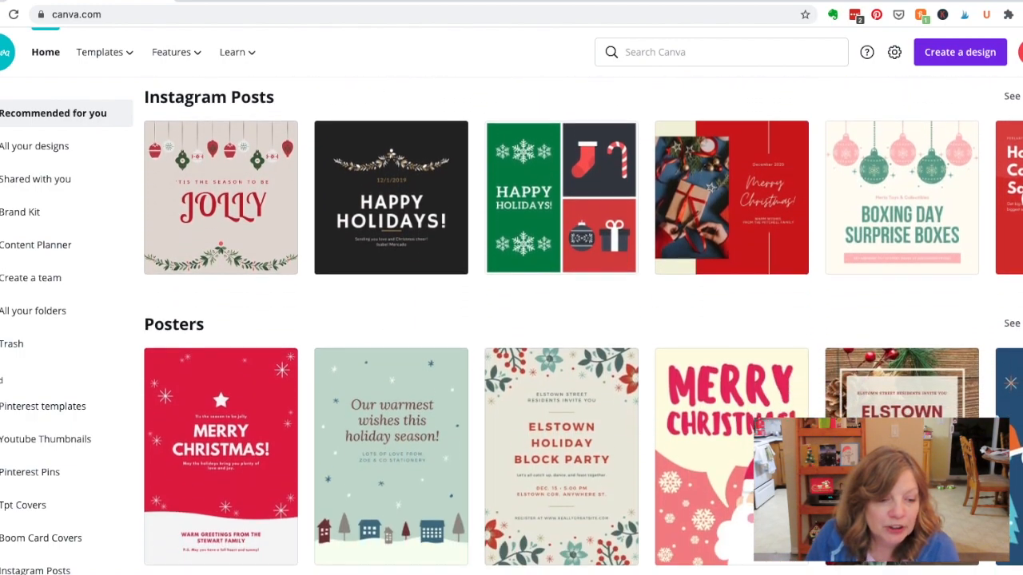
pyautogui.scroll(-5, 584, 326)
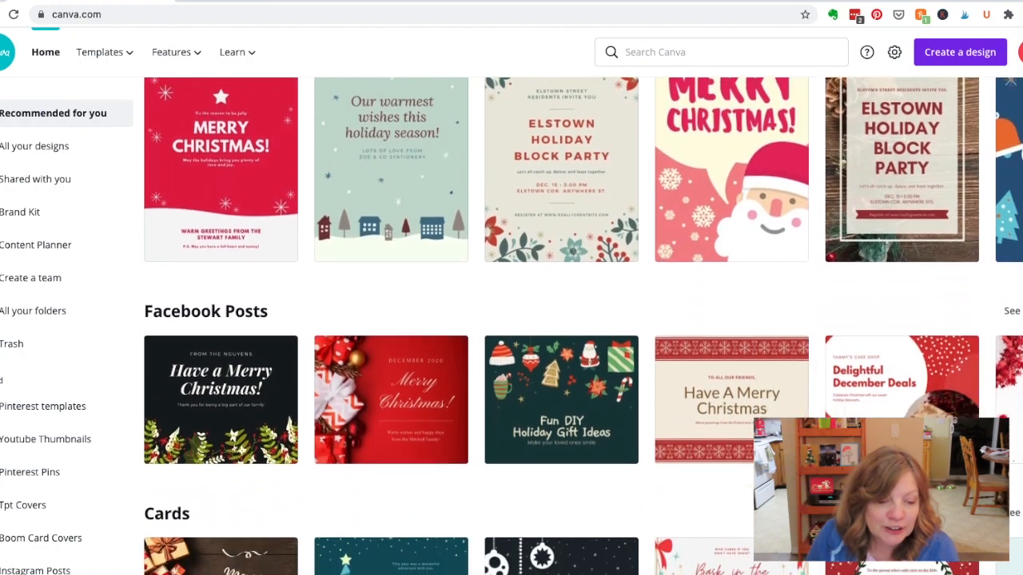
pyautogui.scroll(-1, 583, 326)
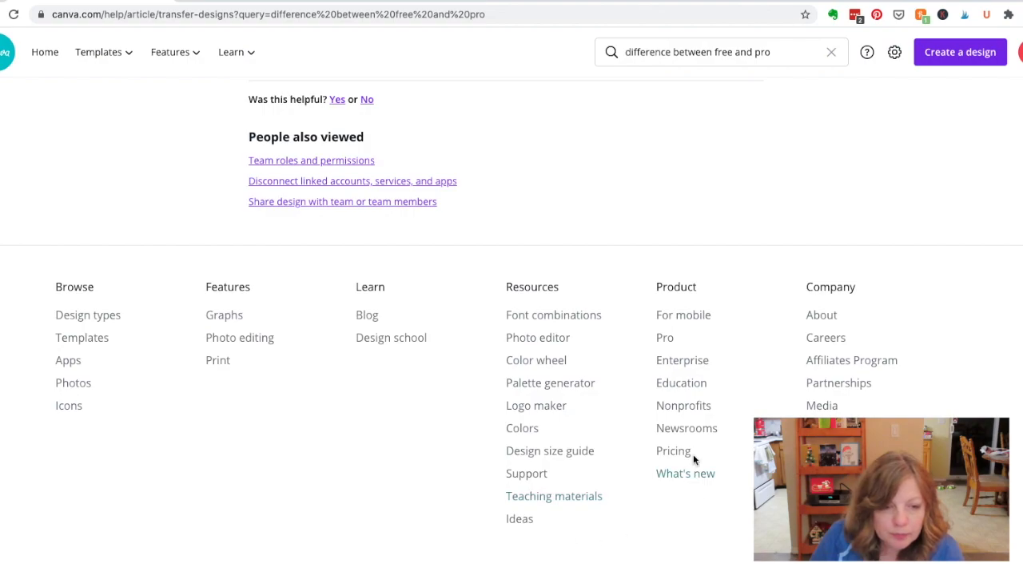
# Open the pricing page and compare the features of the Free, Pro and Enterprise plans
pyautogui.click(676, 452)
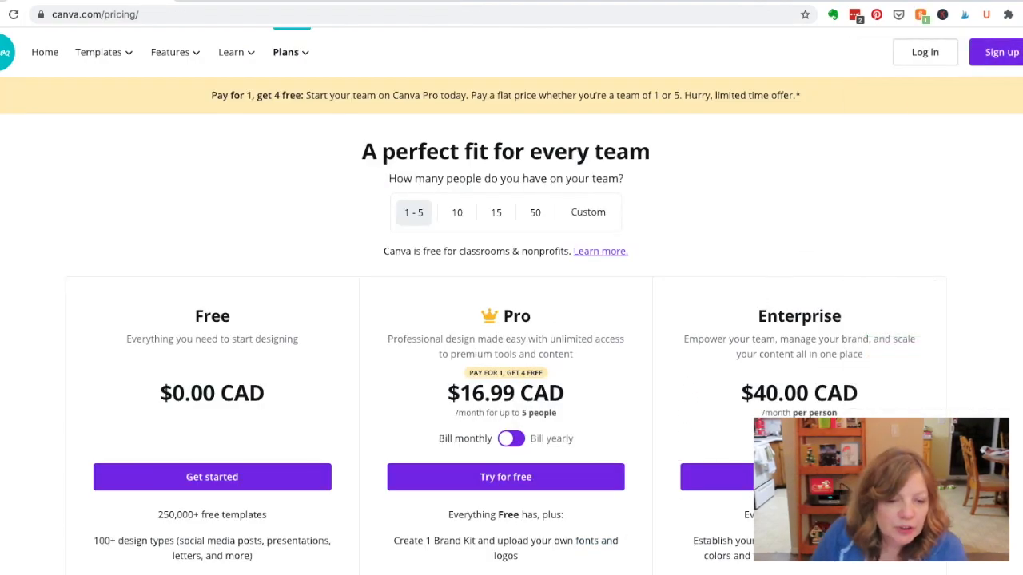
pyautogui.scroll(-3, 512, 299)
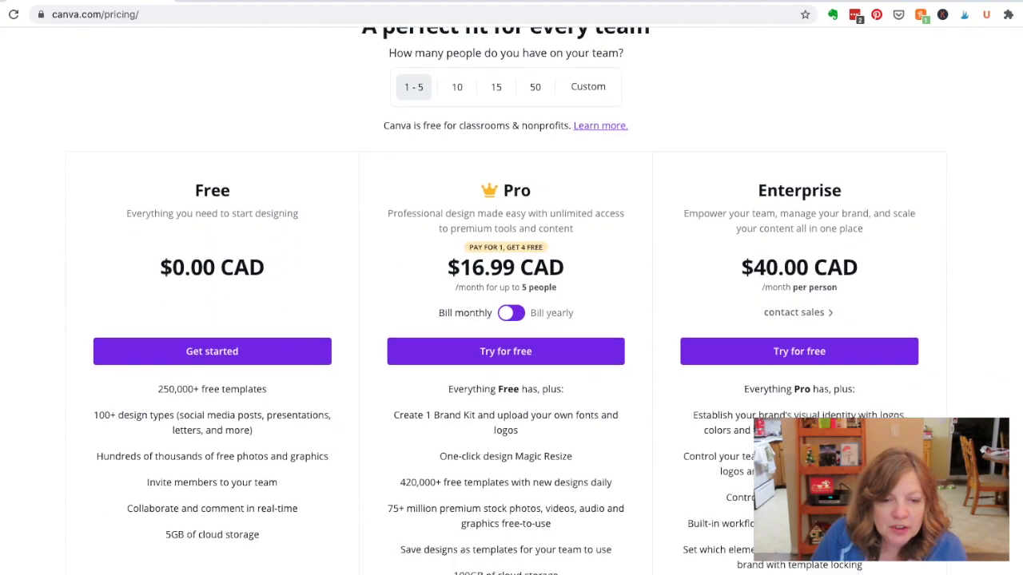
pyautogui.scroll(-1, 511, 300)
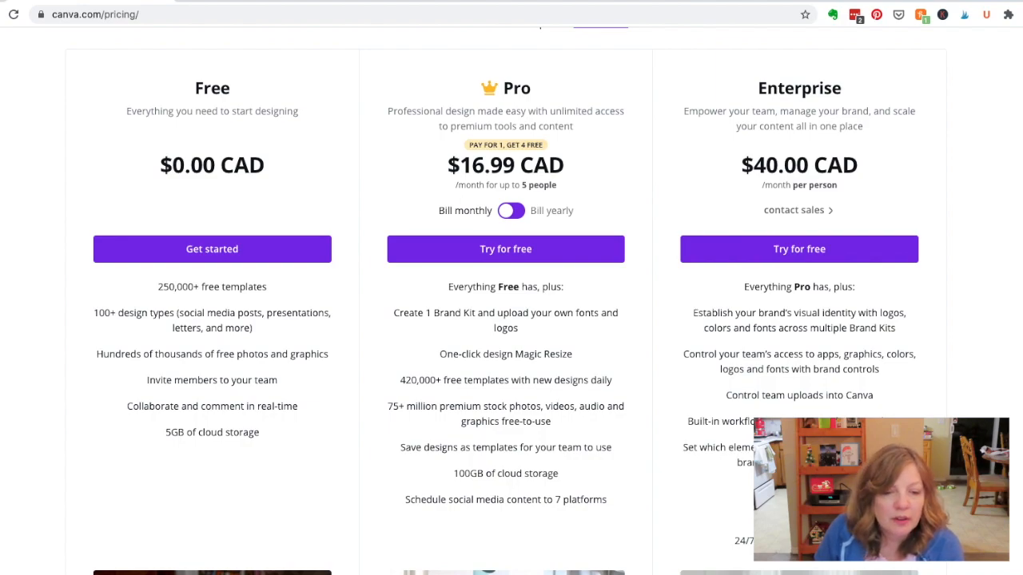
pyautogui.scroll(-1, 269, 119)
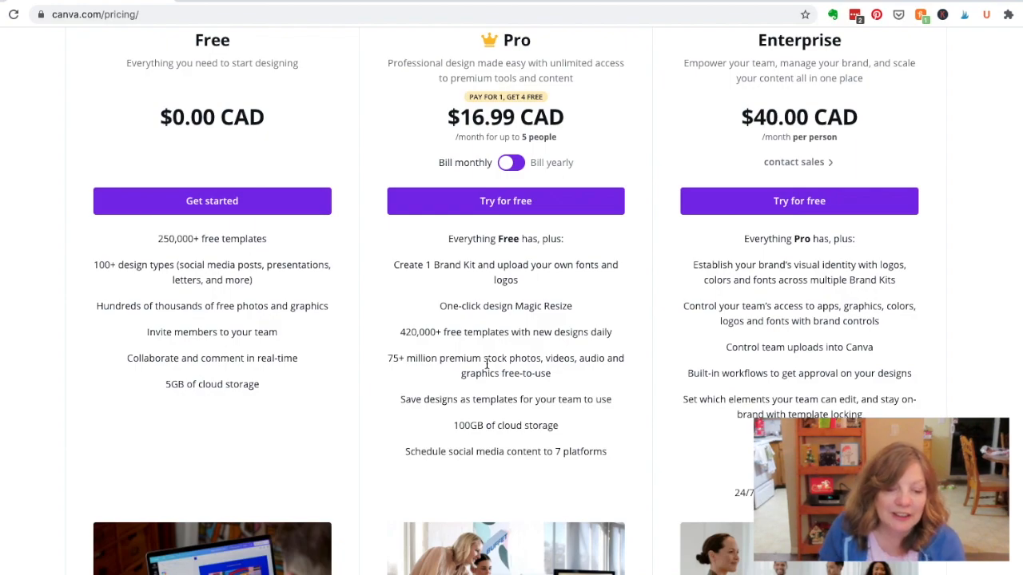
pyautogui.scroll(-1, 486, 364)
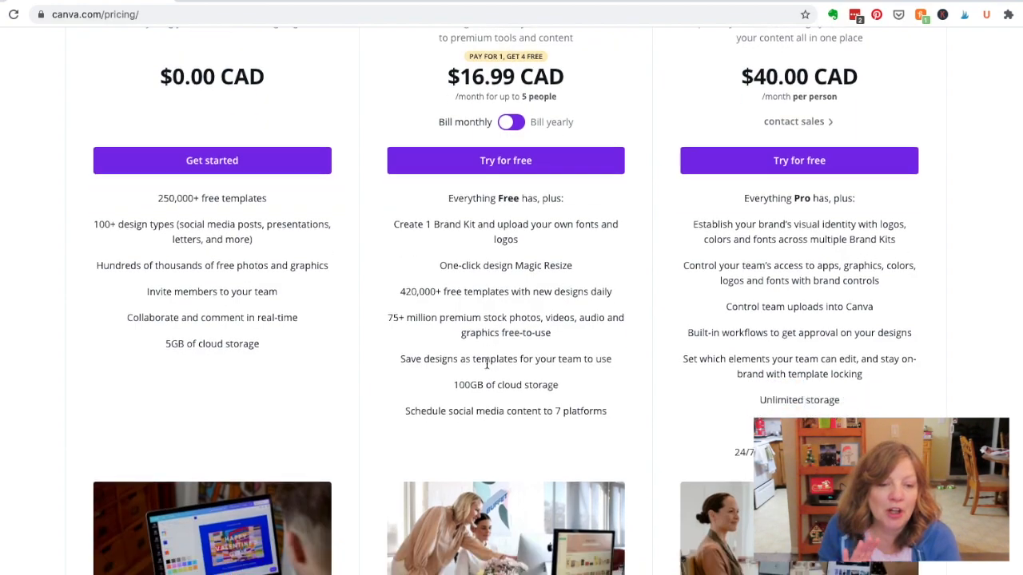
pyautogui.scroll(1, 486, 363)
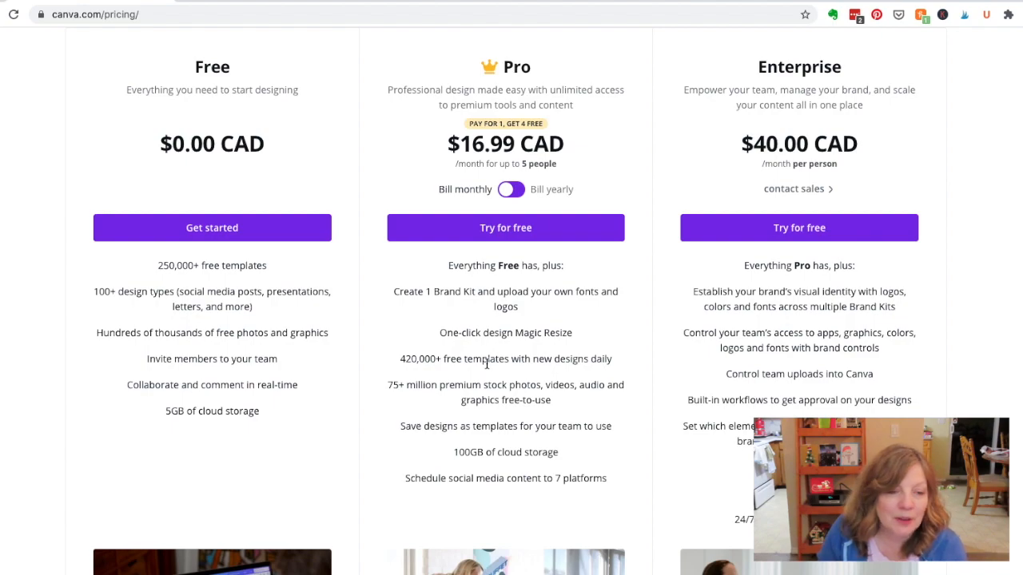
pyautogui.scroll(3, 486, 362)
# Return to the home page and open the Brand Kit to review its logos, brand colors and fonts
pyautogui.click(42, 53)
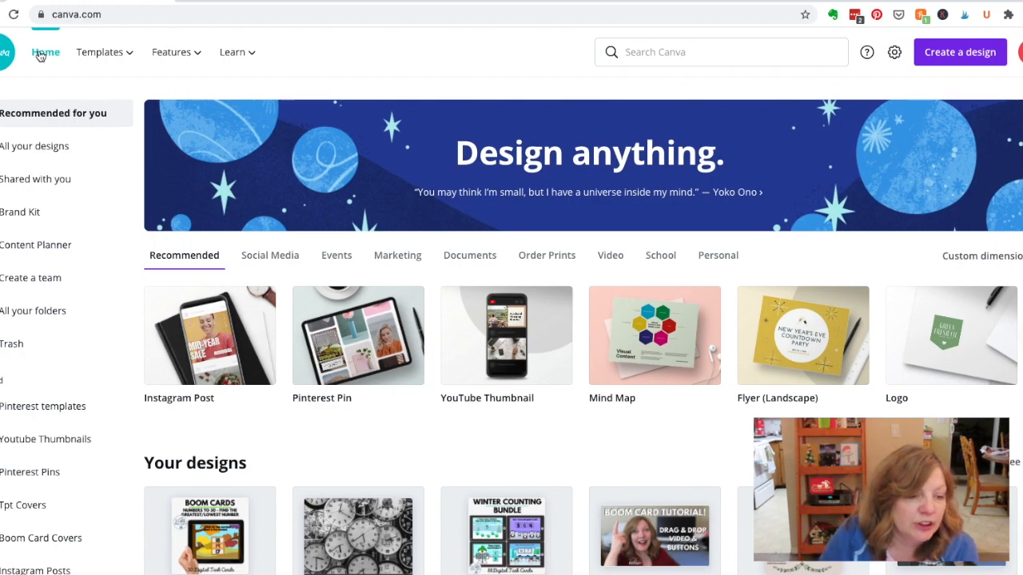
pyautogui.click(20, 215)
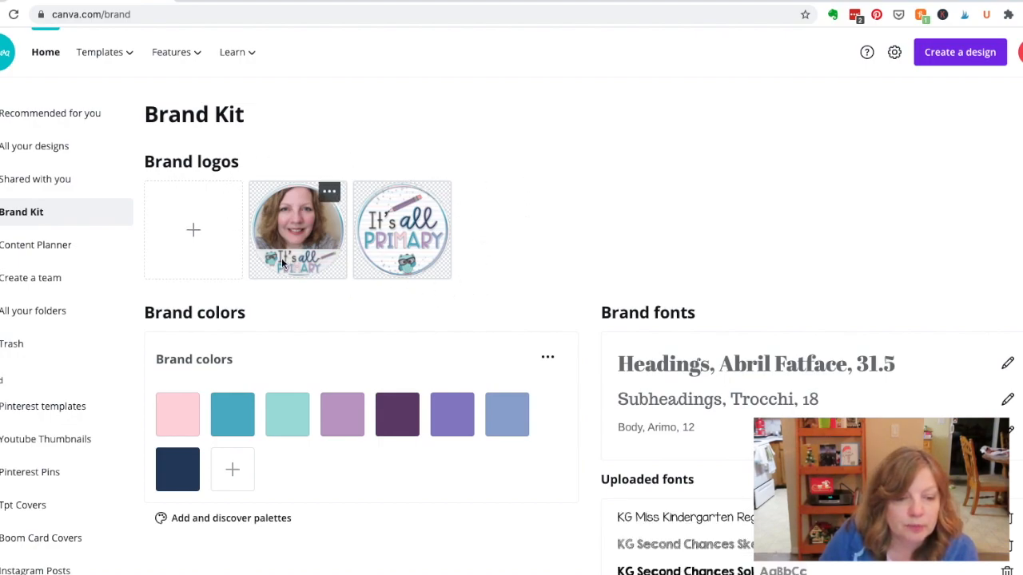
pyautogui.moveTo(290, 220)
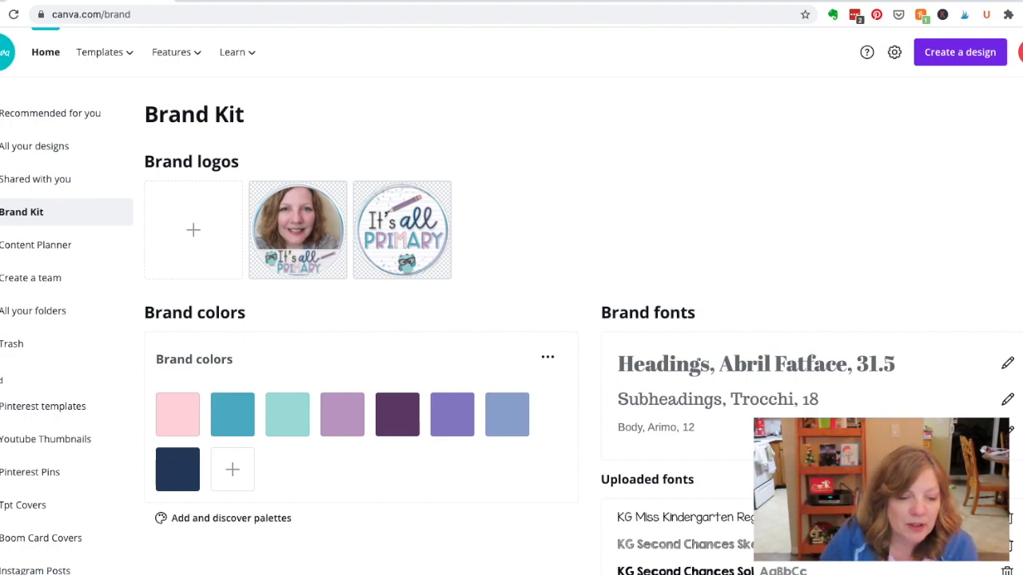
pyautogui.scroll(-1, 771, 281)
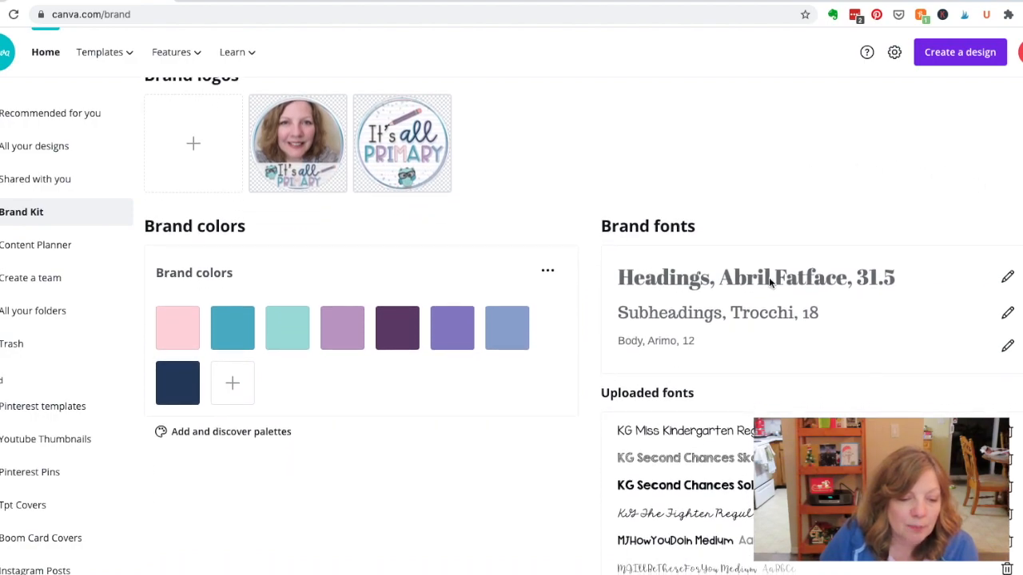
# Look through the ready-made color palettes offered for the Brand Kit's brand colors
pyautogui.click(238, 436)
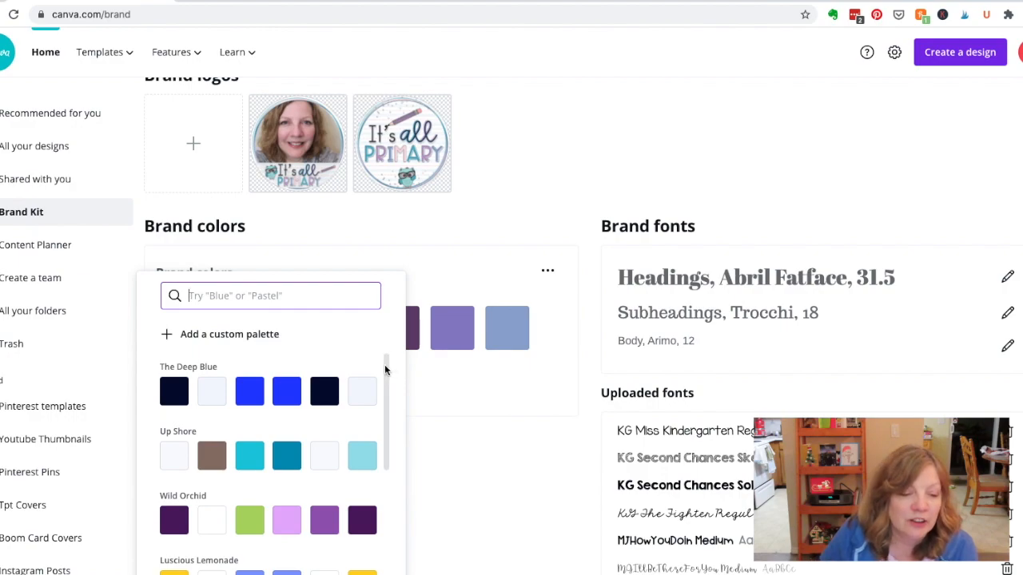
pyautogui.moveTo(385, 369); pyautogui.dragTo(410, 494)
pyautogui.click(447, 251)
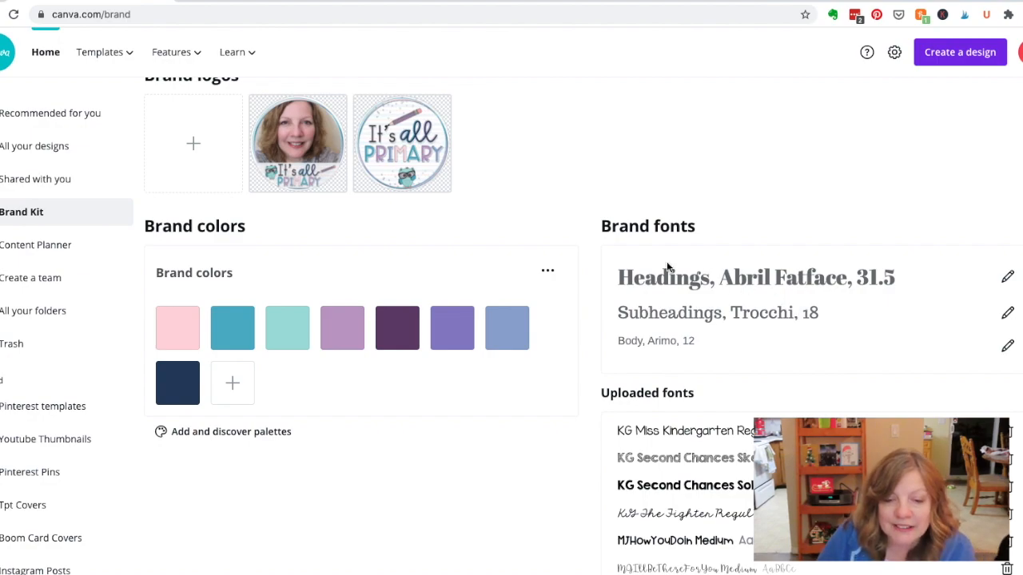
pyautogui.scroll(-1, 793, 365)
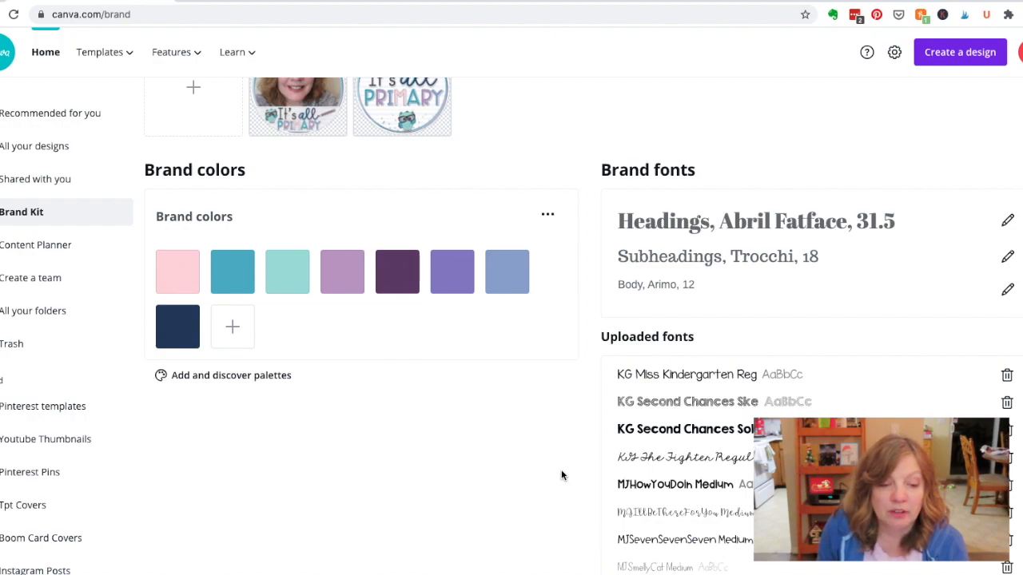
pyautogui.click(259, 376)
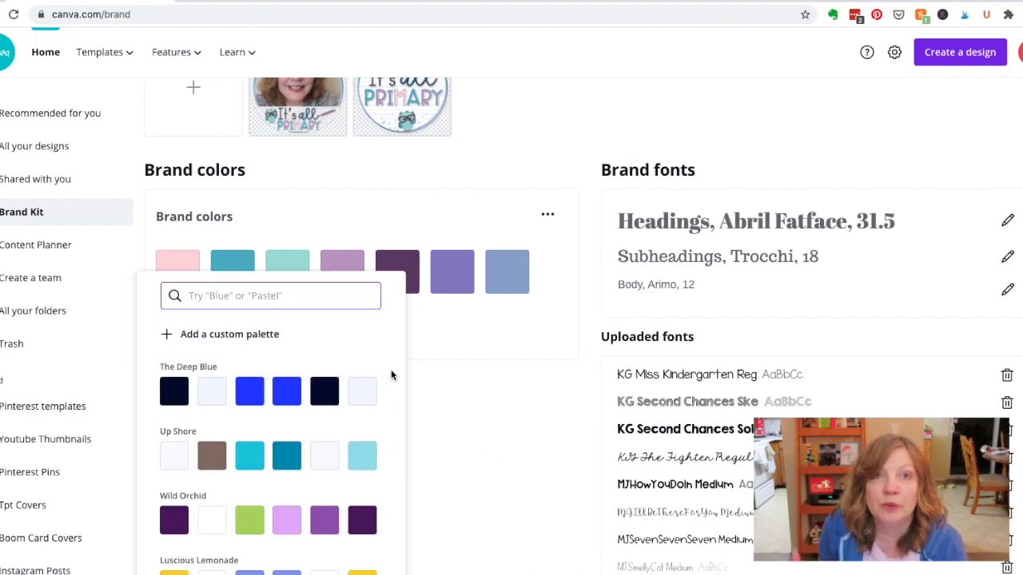
pyautogui.scroll(-4, 403, 497)
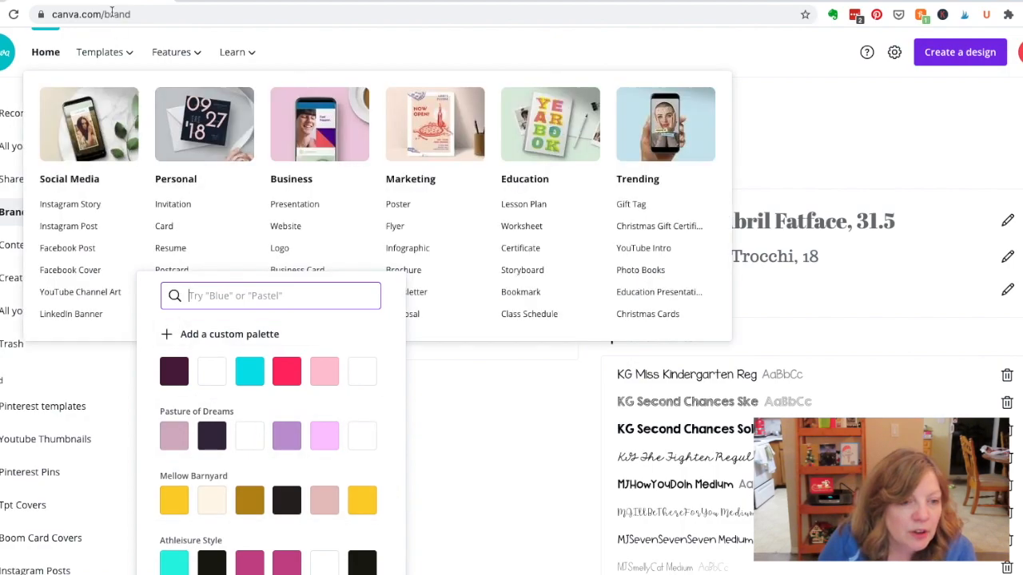
pyautogui.click(138, 17)
pyautogui.click(137, 16)
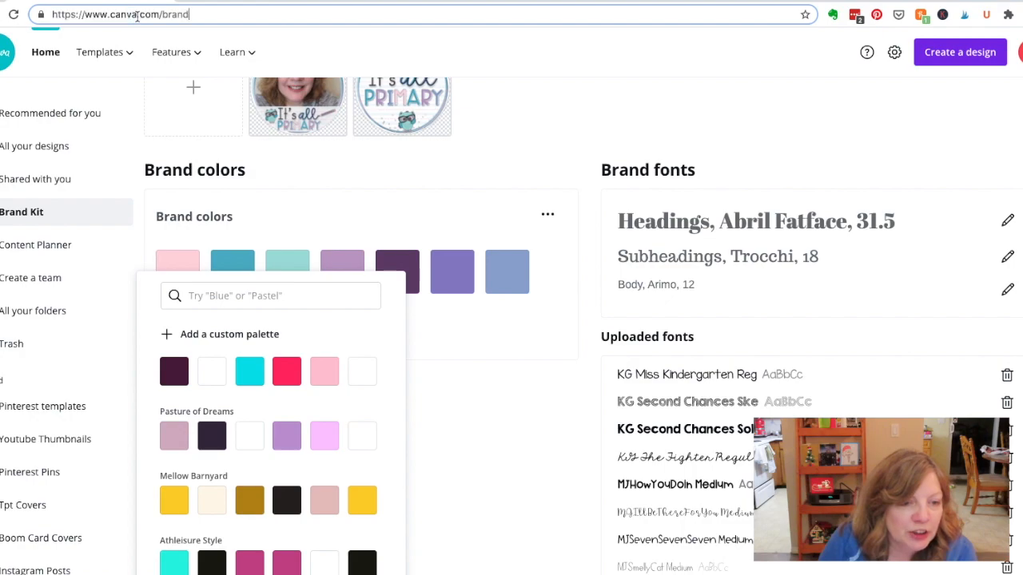
pyautogui.moveTo(190, 14); pyautogui.dragTo(164, 14)
pyautogui.write('font-combinations')
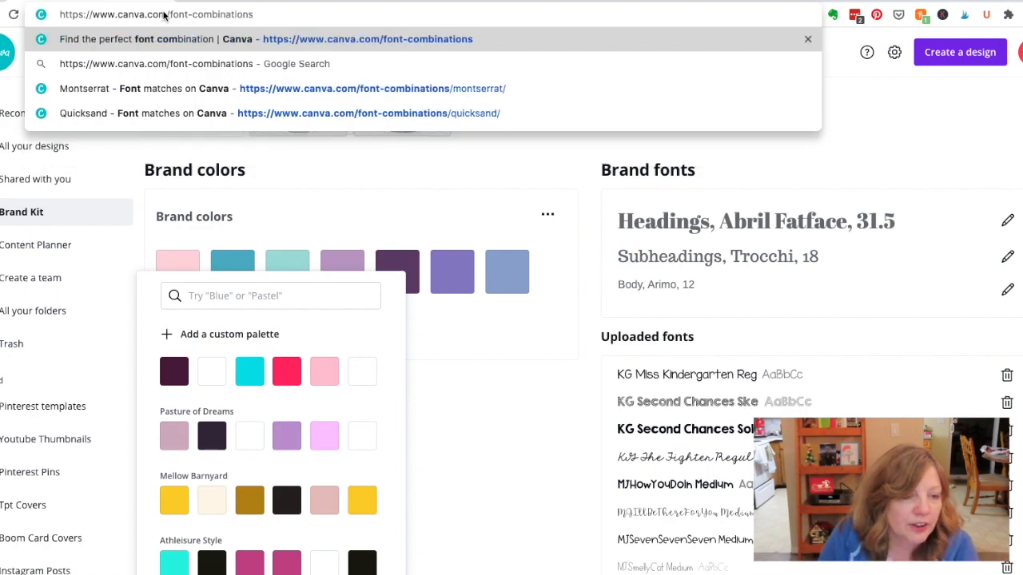
pyautogui.click(247, 96)
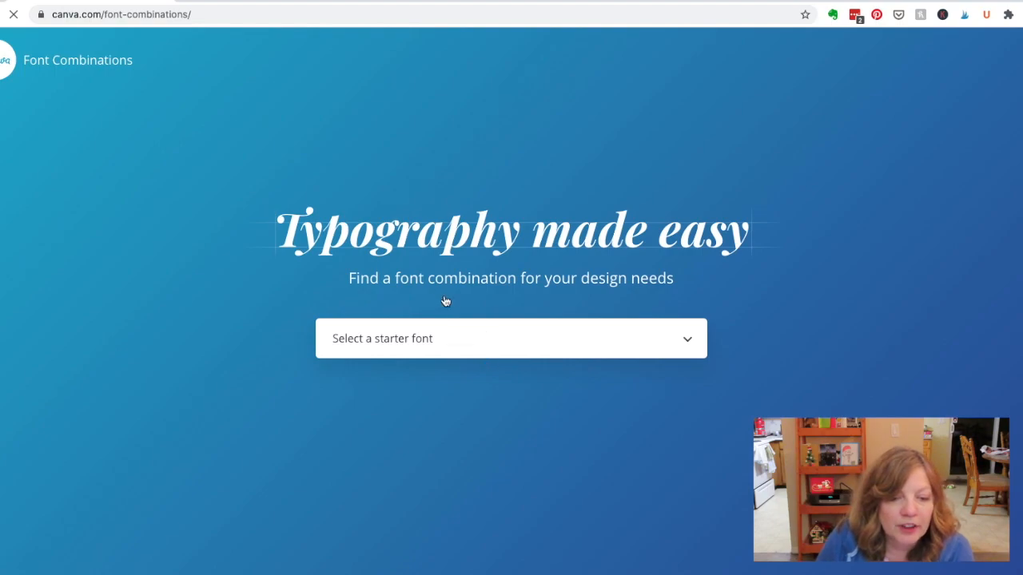
# Look through the starter fonts and choose Comic Serif Pro to find matching font combinations
pyautogui.click(448, 343)
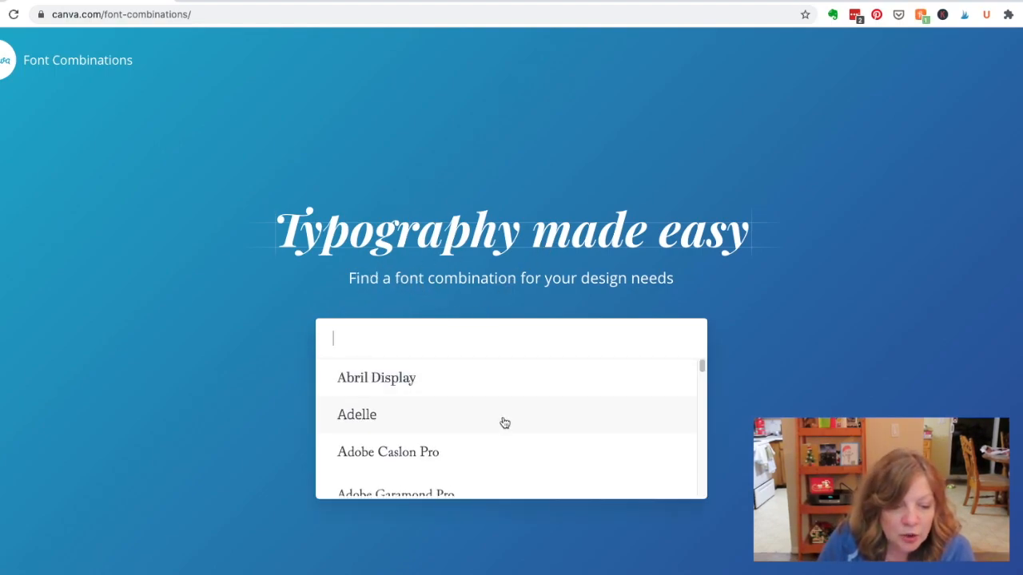
pyautogui.scroll(-5, 505, 423)
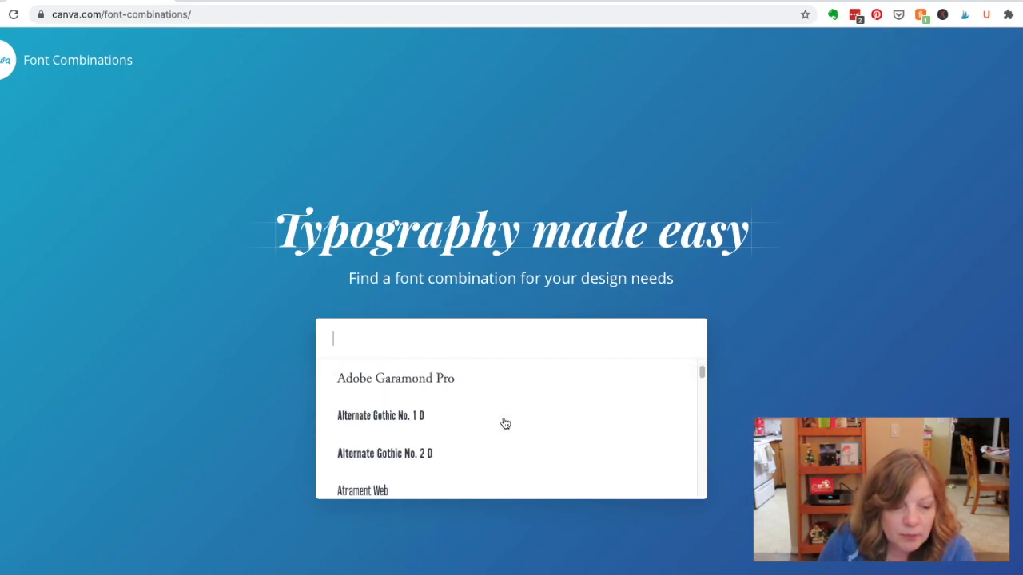
pyautogui.scroll(-5, 503, 423)
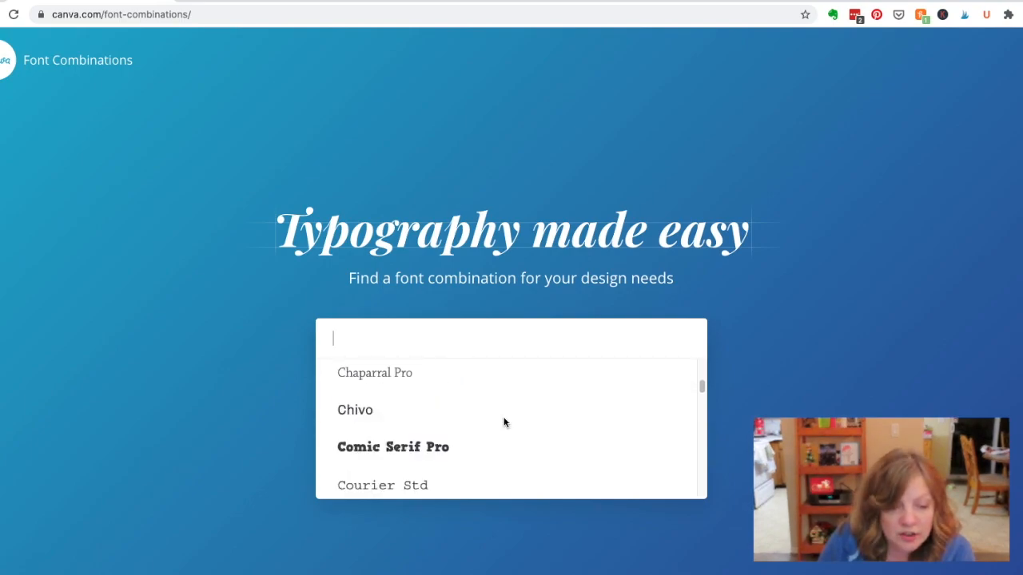
pyautogui.scroll(1, 505, 423)
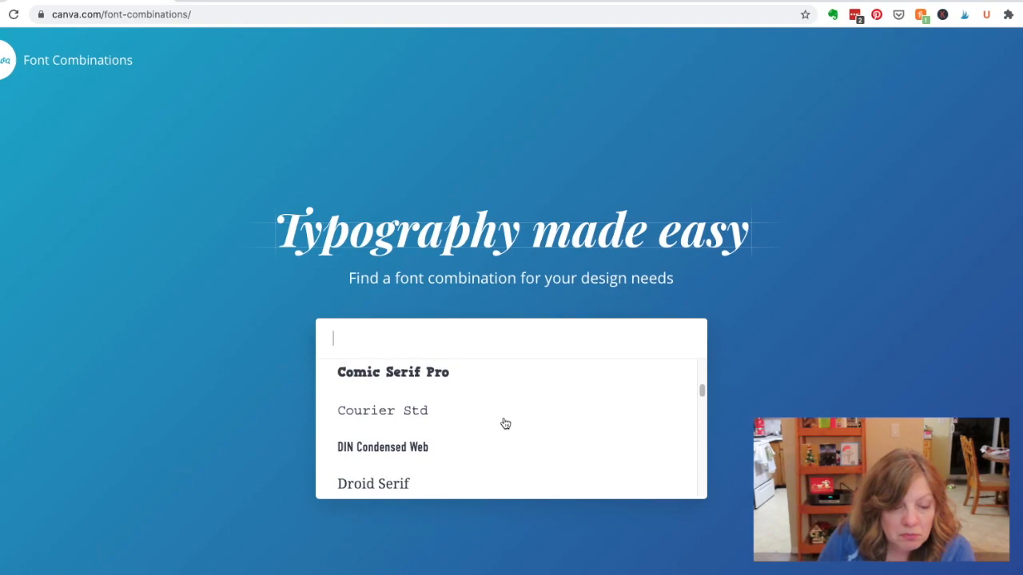
pyautogui.click(394, 373)
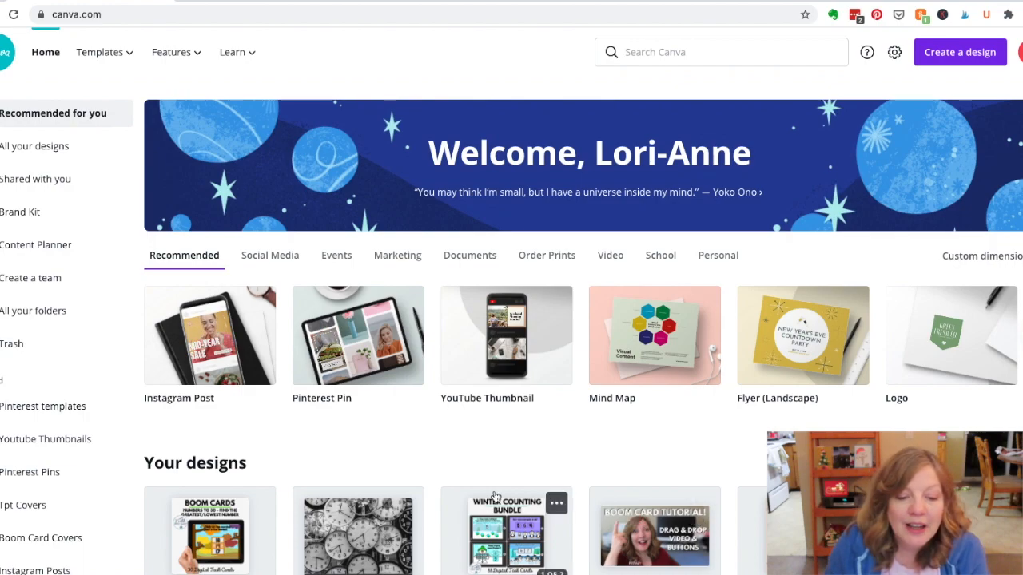
# Create a new Instagram Post design and apply the orange "Happy Autumn, Everyone!" template from the Autumn Instagram Post category
pyautogui.click(204, 368)
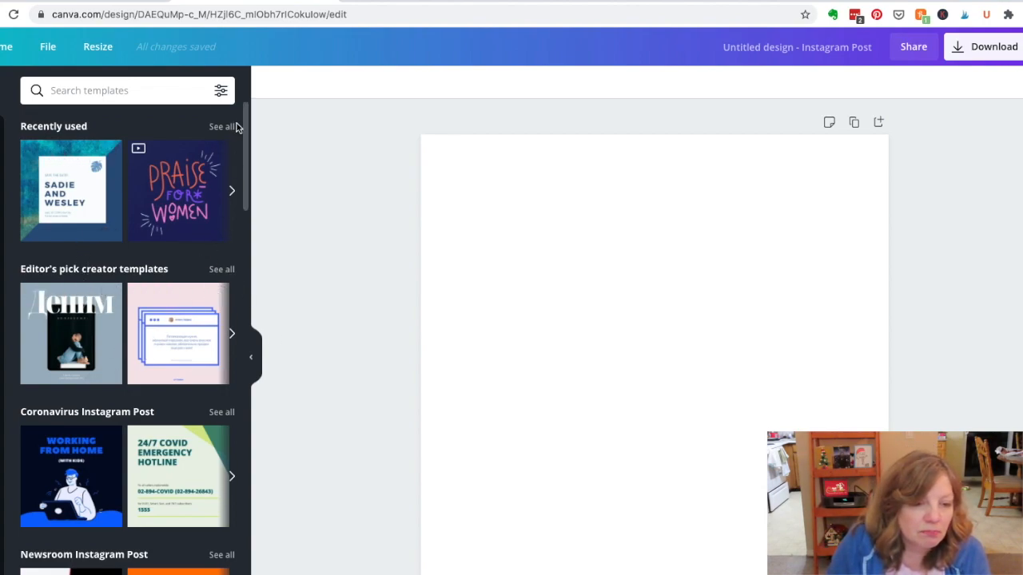
pyautogui.scroll(-7, 244, 136)
pyautogui.moveTo(279, 232); pyautogui.dragTo(290, 273)
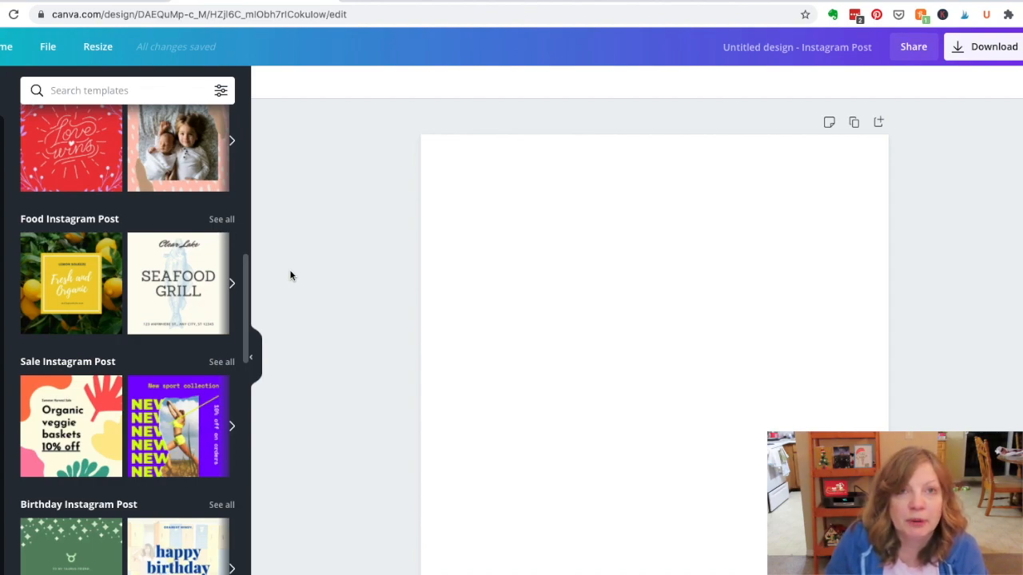
pyautogui.moveTo(290, 273); pyautogui.dragTo(333, 422)
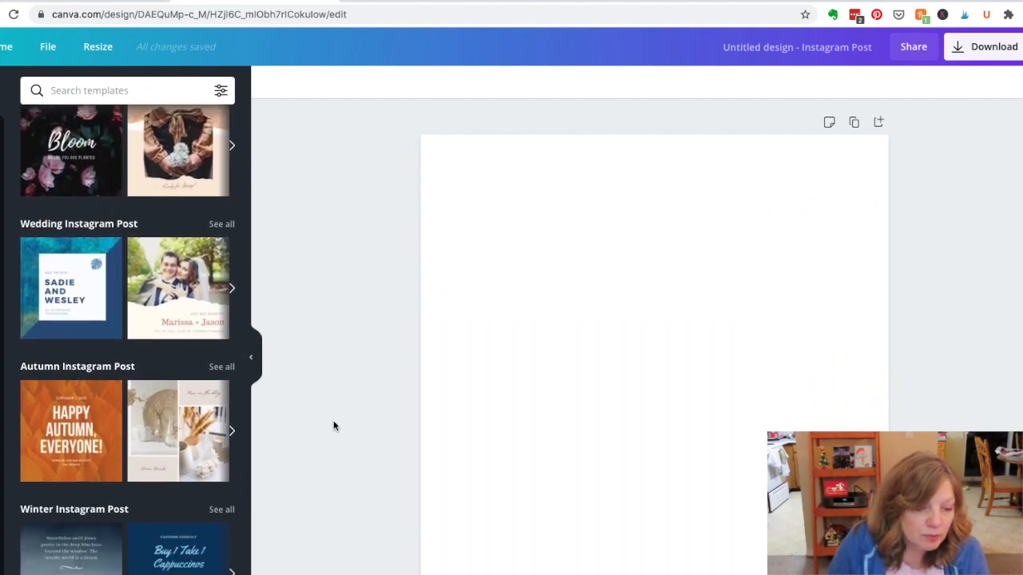
pyautogui.click(78, 442)
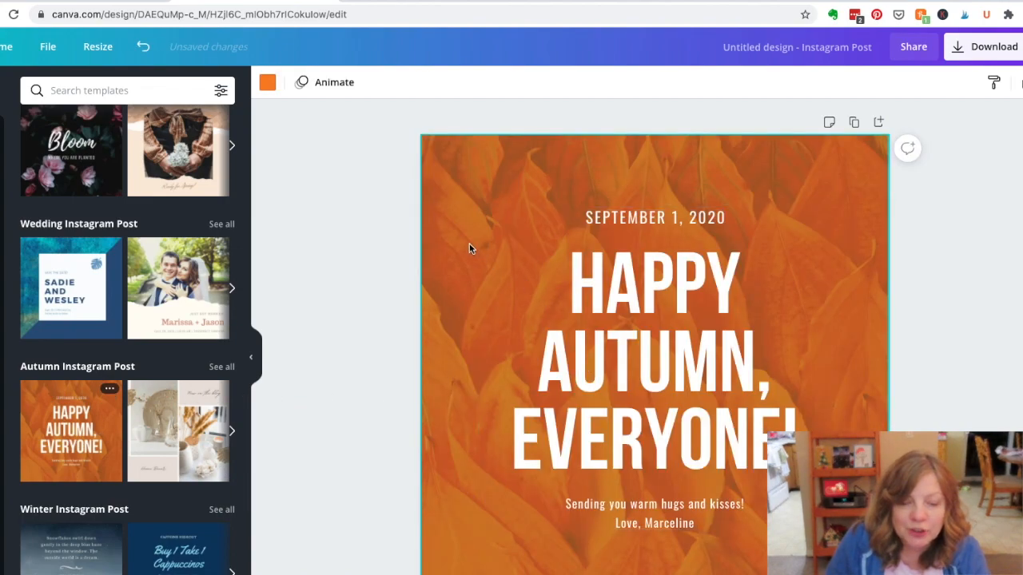
# Search the photo library for "computer" and add the photo of a laptop and pencils before a white brick wall
pyautogui.click(604, 276)
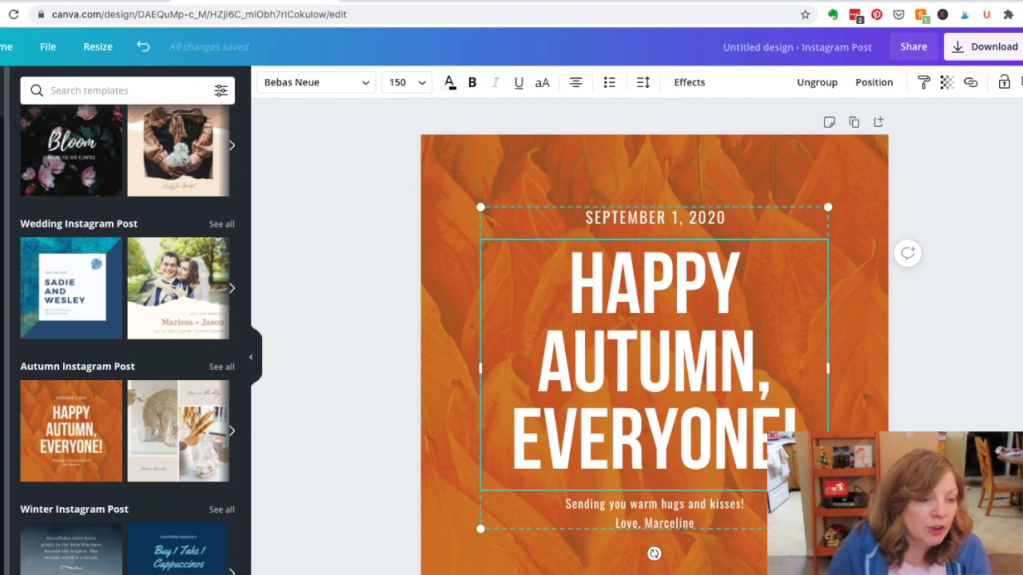
pyautogui.click(1, 188)
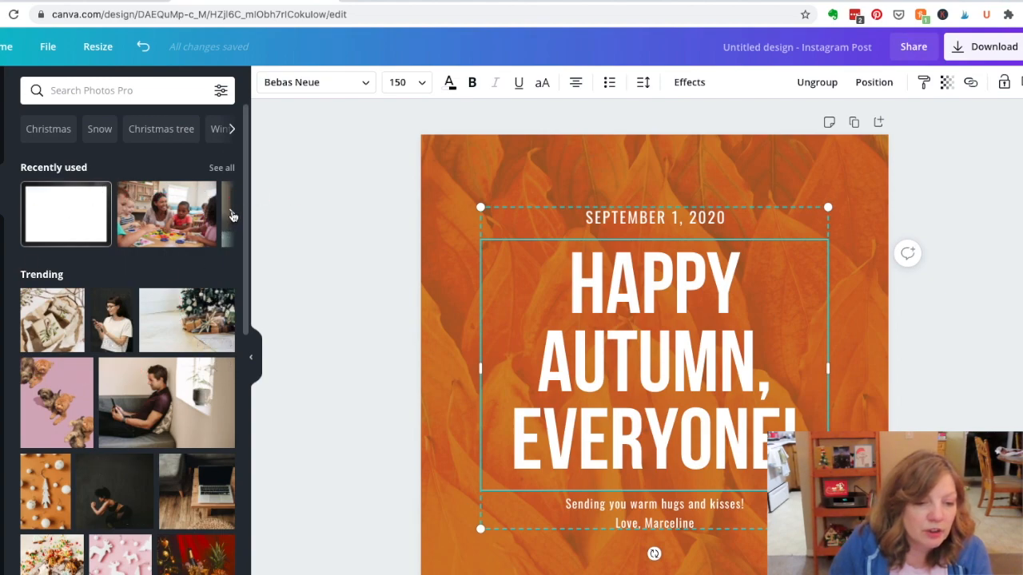
pyautogui.scroll(-3, 245, 212)
pyautogui.scroll(3, 238, 171)
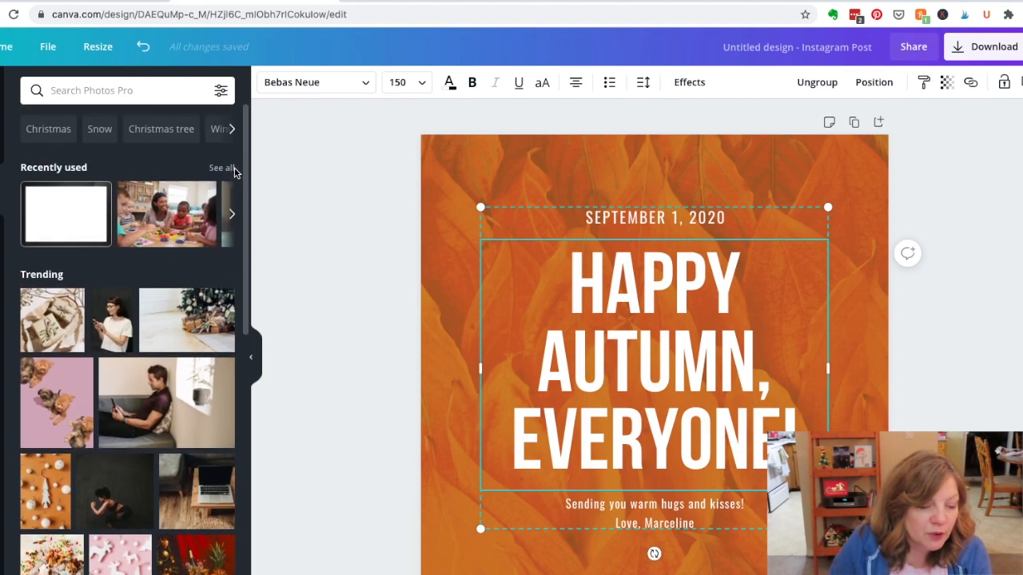
pyautogui.click(105, 89)
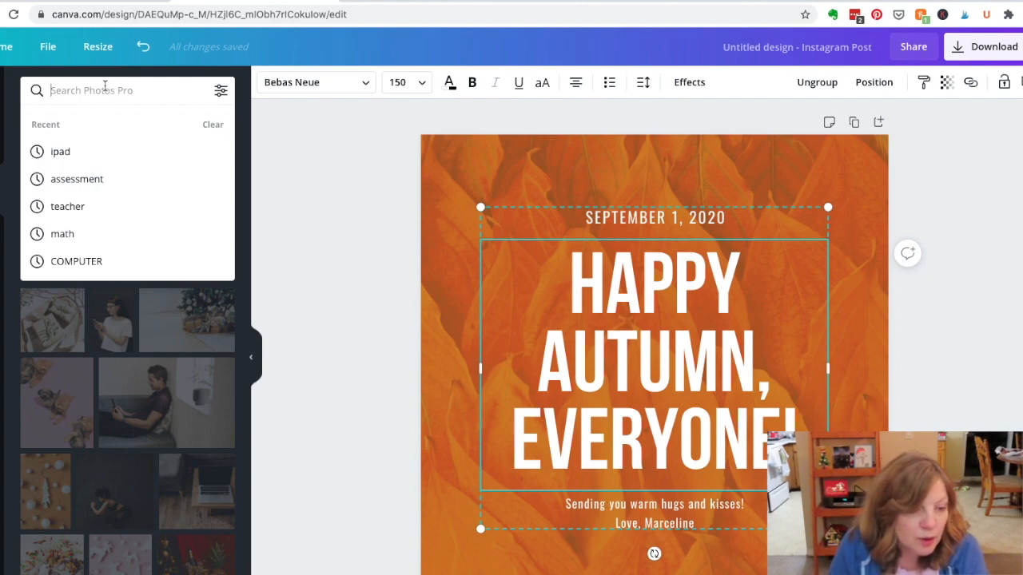
pyautogui.write('mputer')
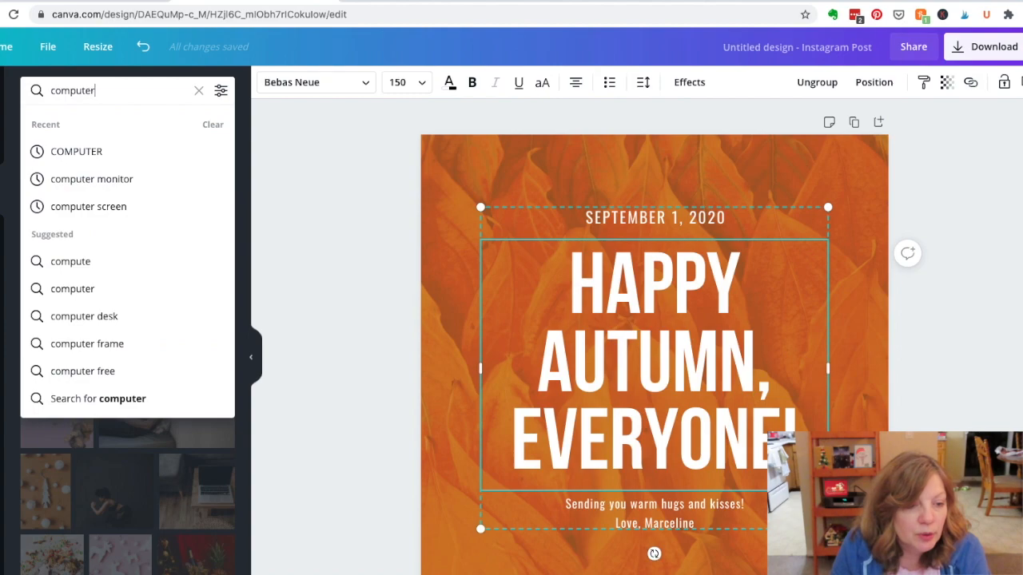
pyautogui.press('Return')
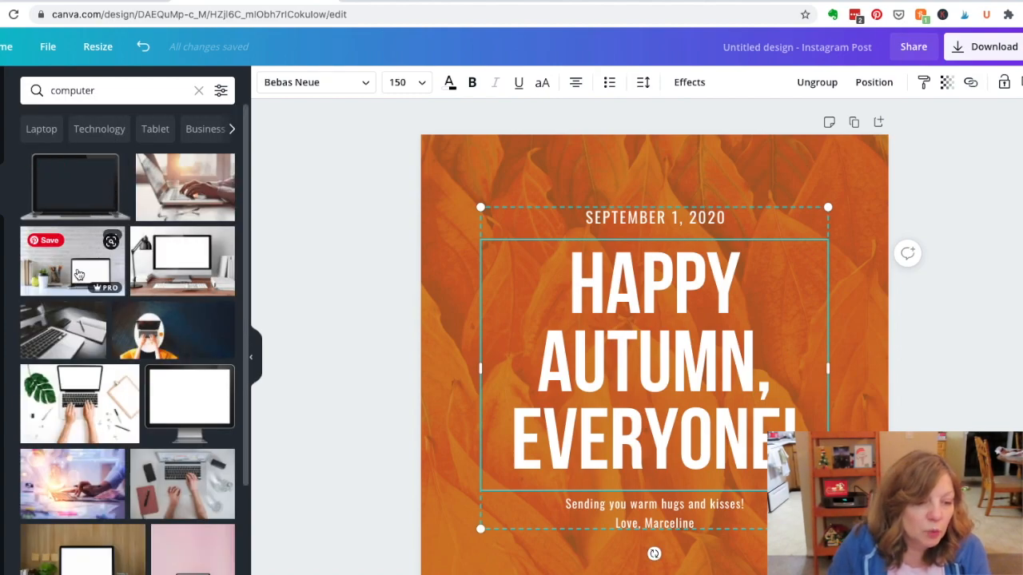
pyautogui.click(79, 275)
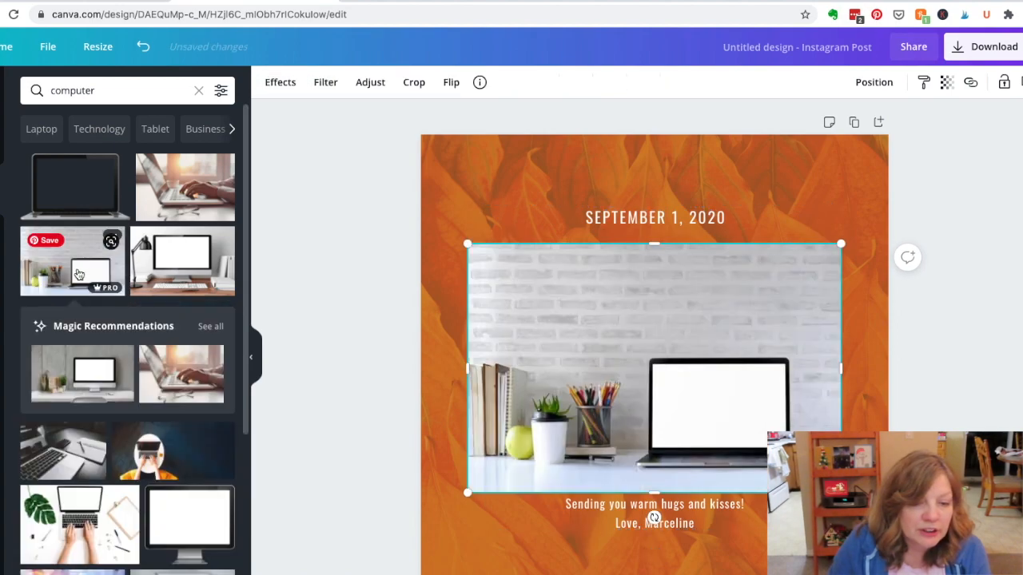
# Delete the autumn leaf image and the orange background from the page
pyautogui.click(611, 179)
pyautogui.press('Delete')
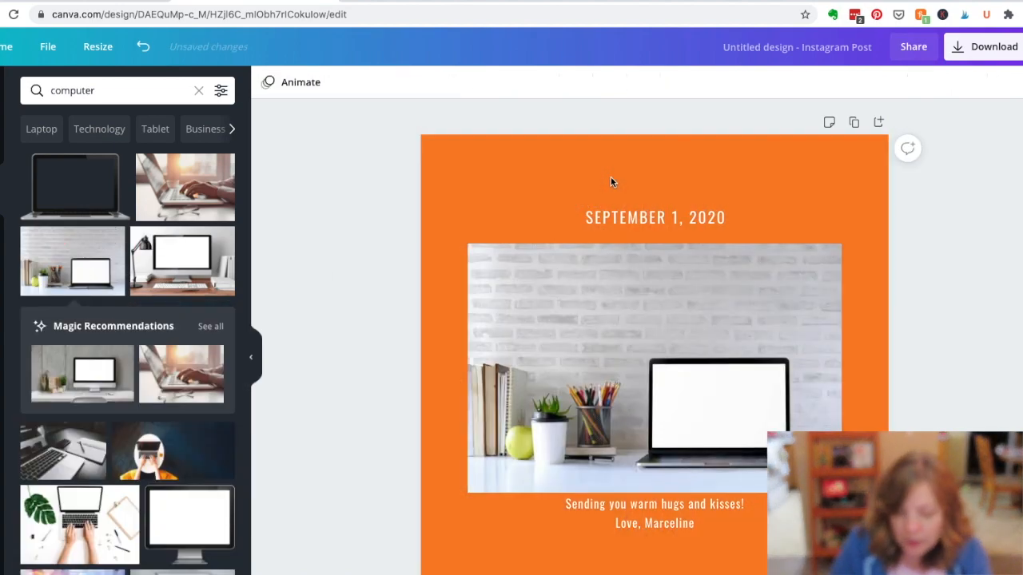
pyautogui.click(609, 177)
pyautogui.press('Delete')
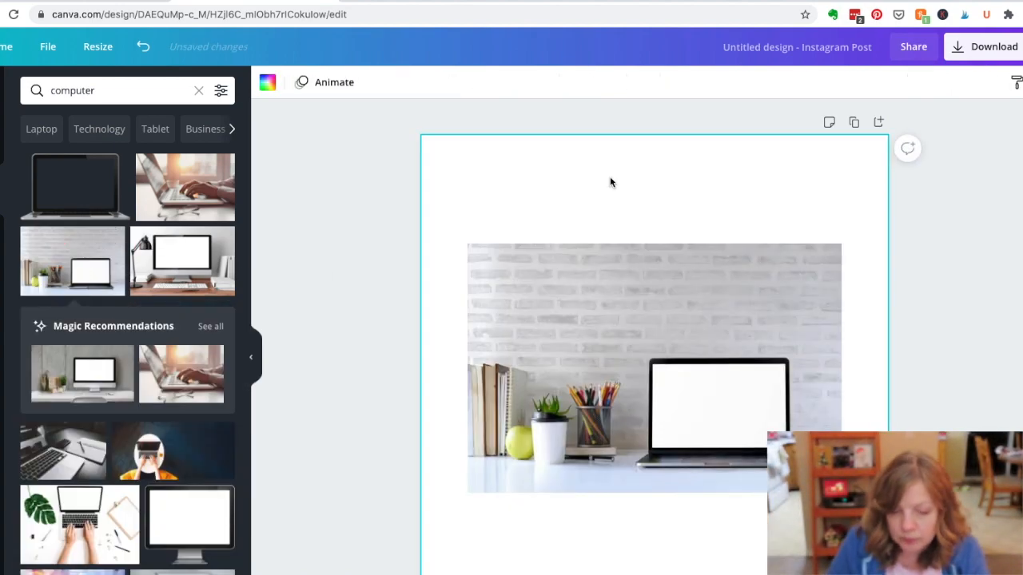
# Enlarge the laptop photo from the page's upper-left corner until it covers the full width and height of the post
pyautogui.click(635, 270)
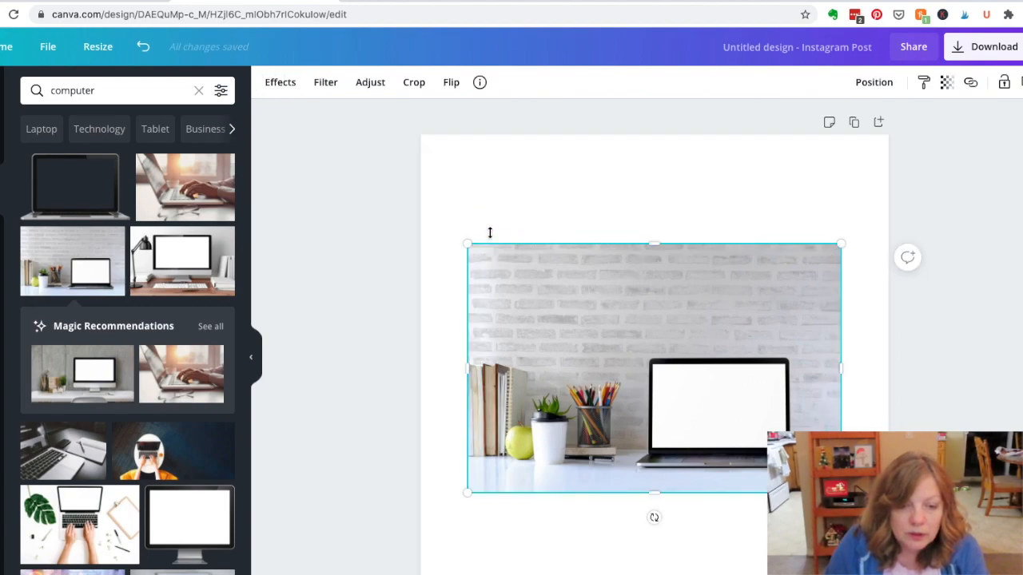
pyautogui.moveTo(468, 242); pyautogui.dragTo(429, 133)
pyautogui.moveTo(610, 258); pyautogui.dragTo(648, 199)
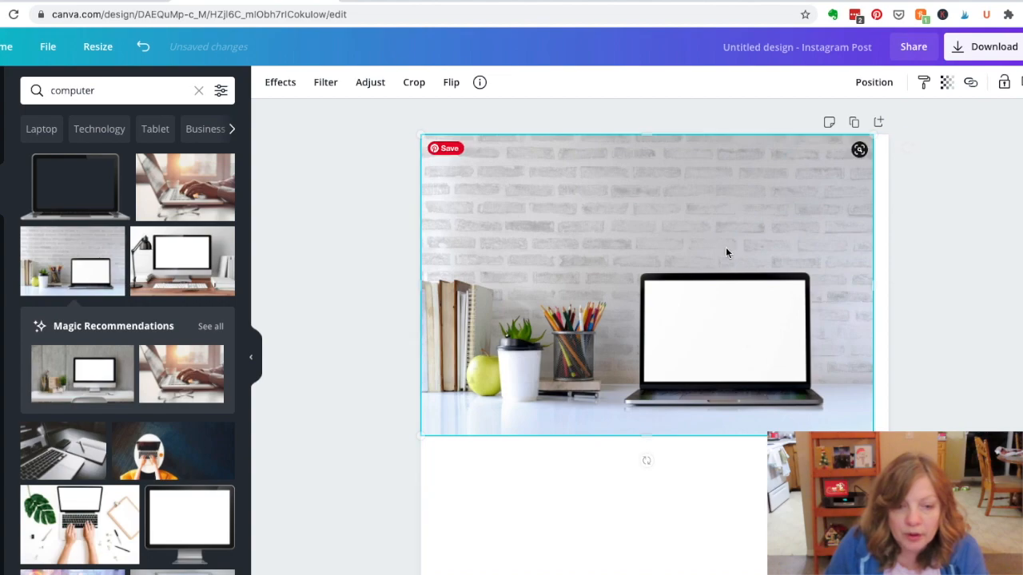
pyautogui.moveTo(877, 285); pyautogui.dragTo(888, 285)
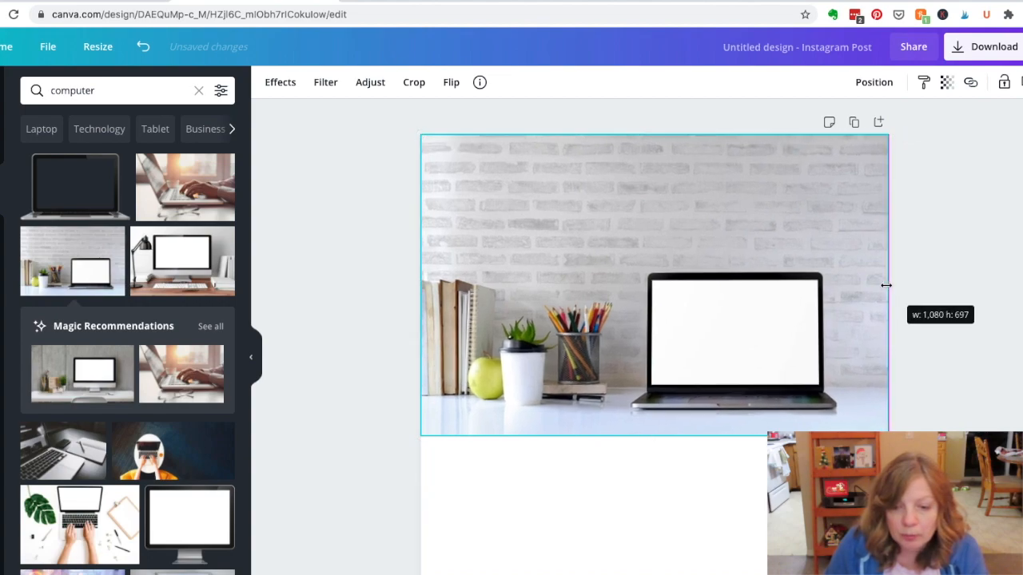
pyautogui.moveTo(655, 432); pyautogui.dragTo(655, 571)
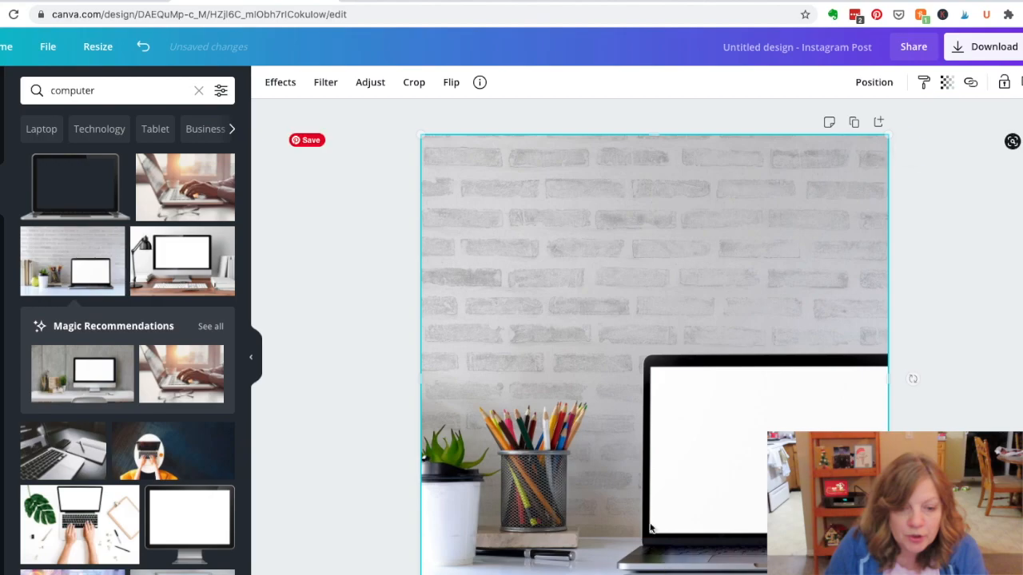
# Reposition the laptop photo within its crop frame so the whole laptop screen fits inside the page
pyautogui.doubleClick(586, 311)
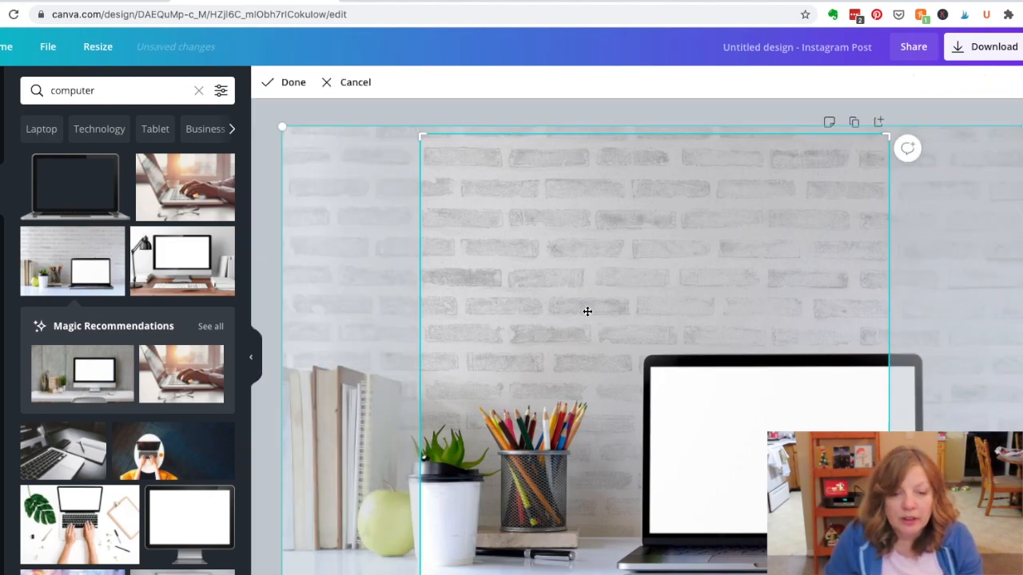
pyautogui.moveTo(587, 304); pyautogui.dragTo(532, 286)
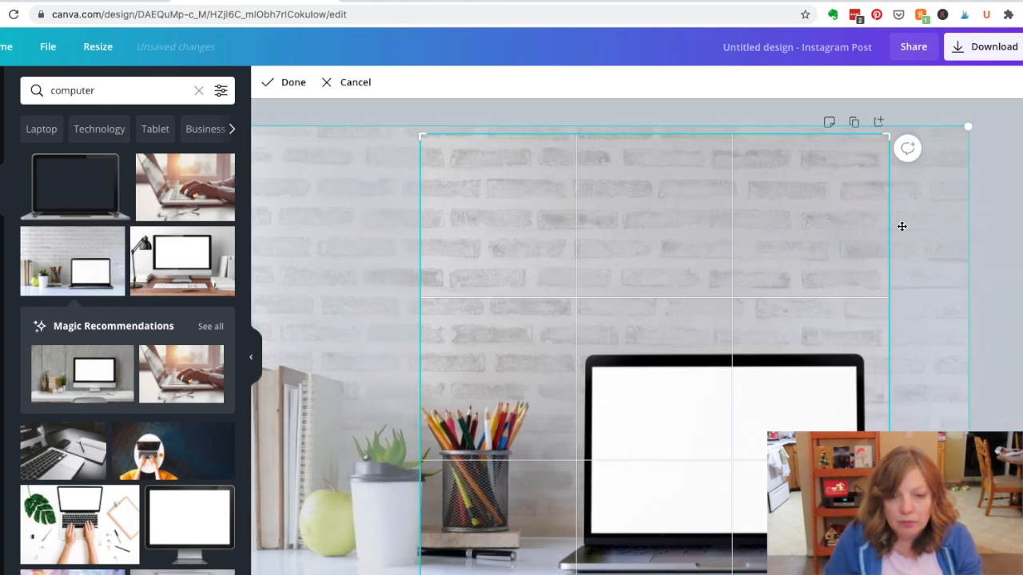
pyautogui.click(997, 223)
# Delete the date line and the small greeting text, and move the "Happy Autumn, Everyone!" heading up above the laptop
pyautogui.click(665, 229)
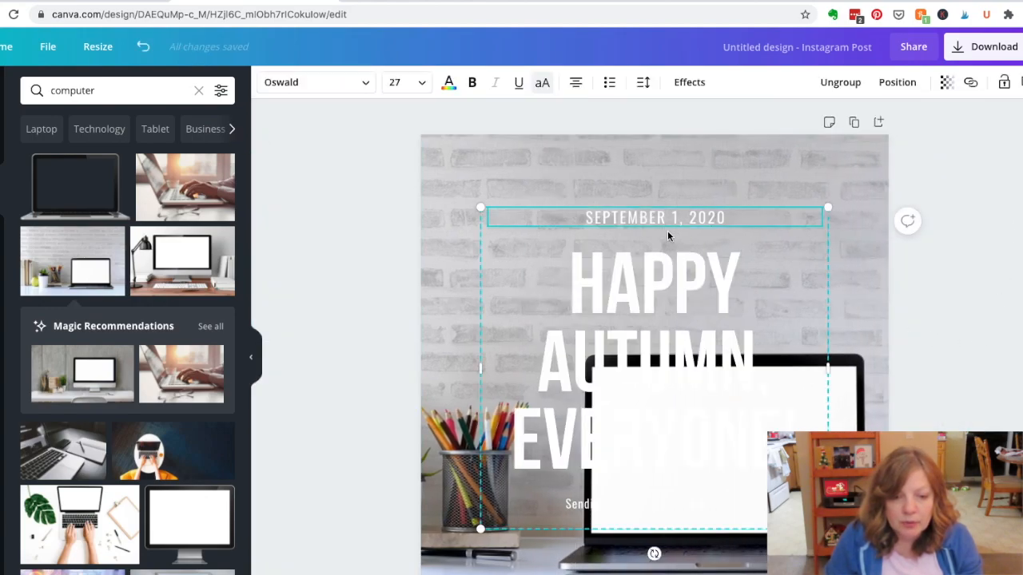
pyautogui.press('Delete')
pyautogui.moveTo(637, 371); pyautogui.dragTo(609, 254)
pyautogui.click(621, 392)
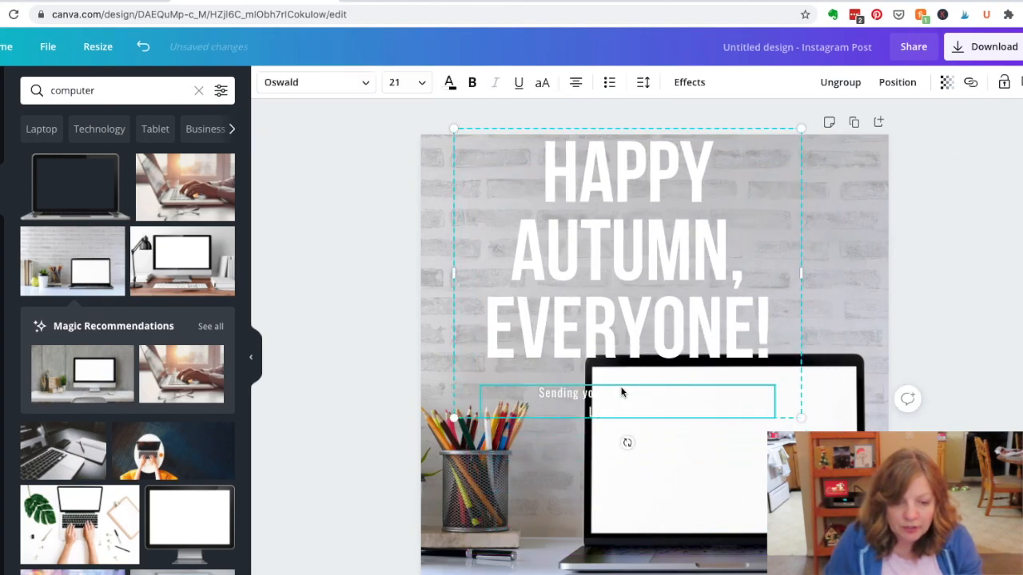
pyautogui.press('Delete')
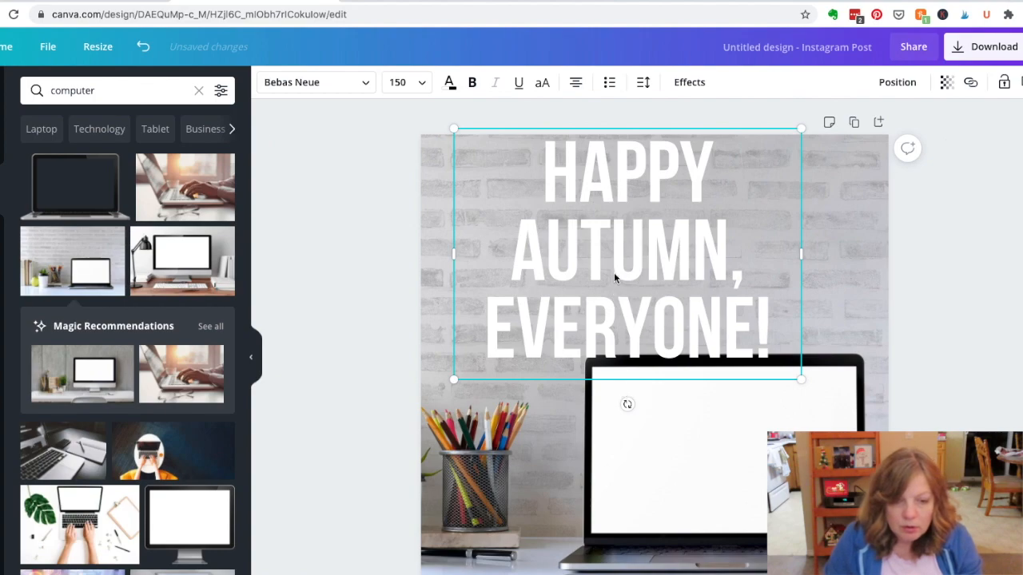
# Replace the heading text with "BOOM CARDS" and move it to the top edge of the page
pyautogui.doubleClick(543, 157)
pyautogui.moveTo(543, 157); pyautogui.dragTo(761, 307)
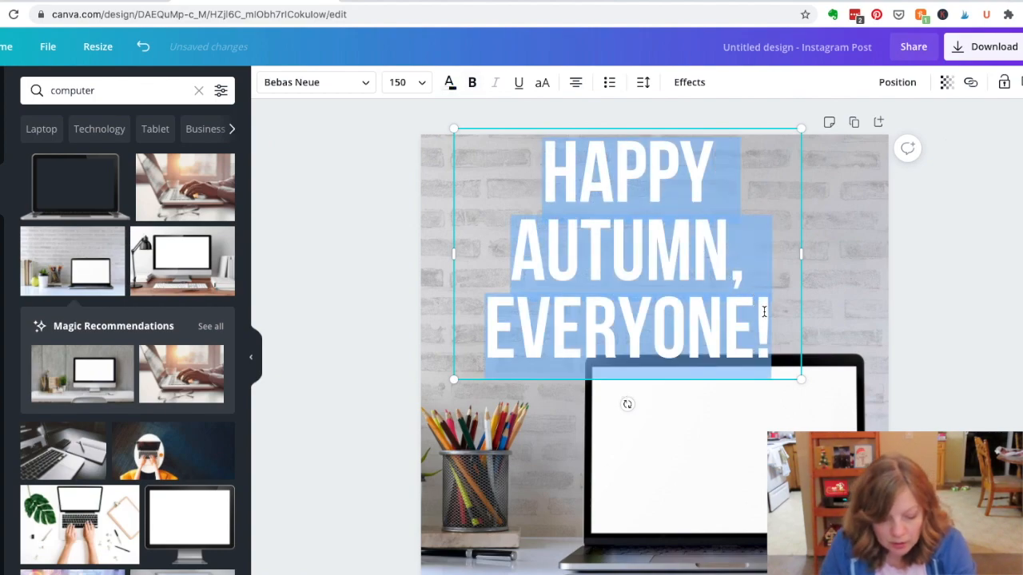
pyautogui.write('BOOM CARDS')
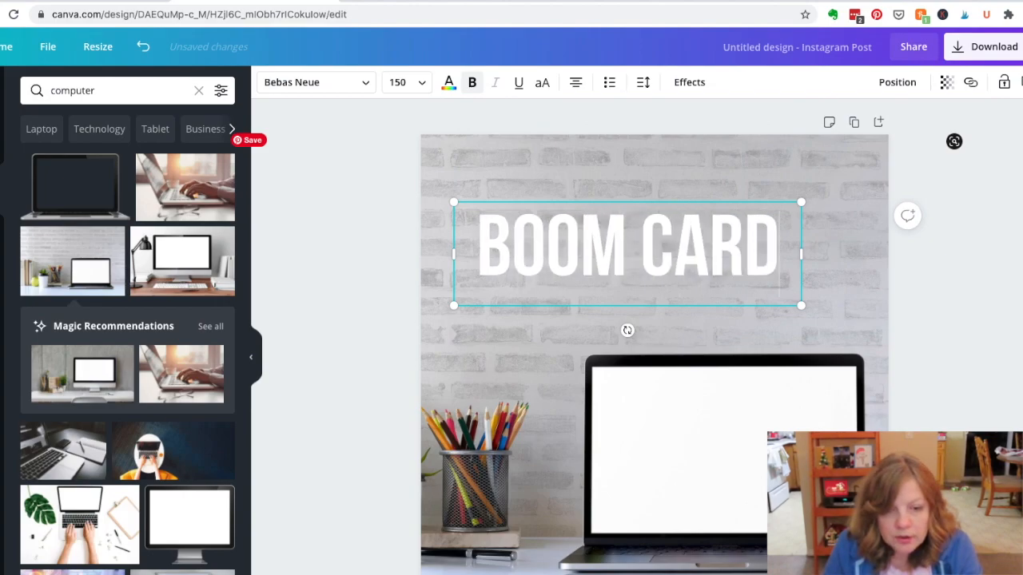
pyautogui.click(703, 336)
pyautogui.moveTo(673, 289); pyautogui.dragTo(696, 212)
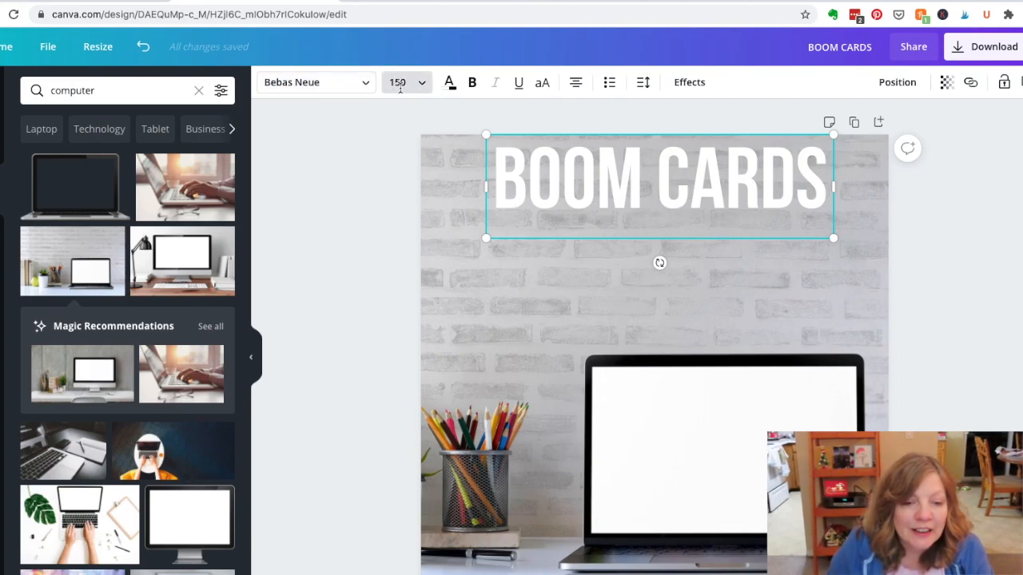
# Add a second line "ADDITION TO 100" in size 56 under "BOOM CARDS" and shift the text box down onto the page
pyautogui.press('Return')
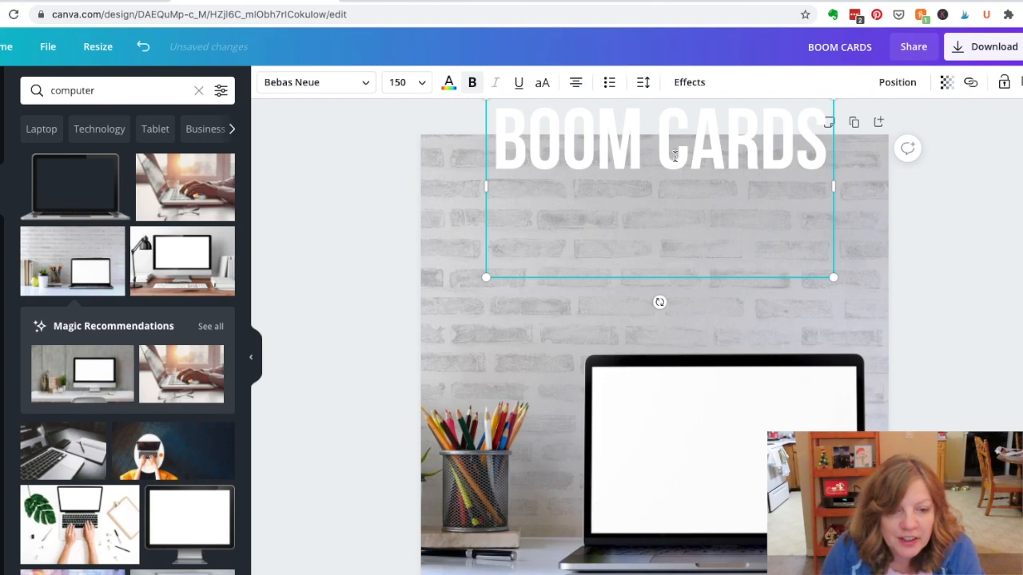
pyautogui.click(419, 82)
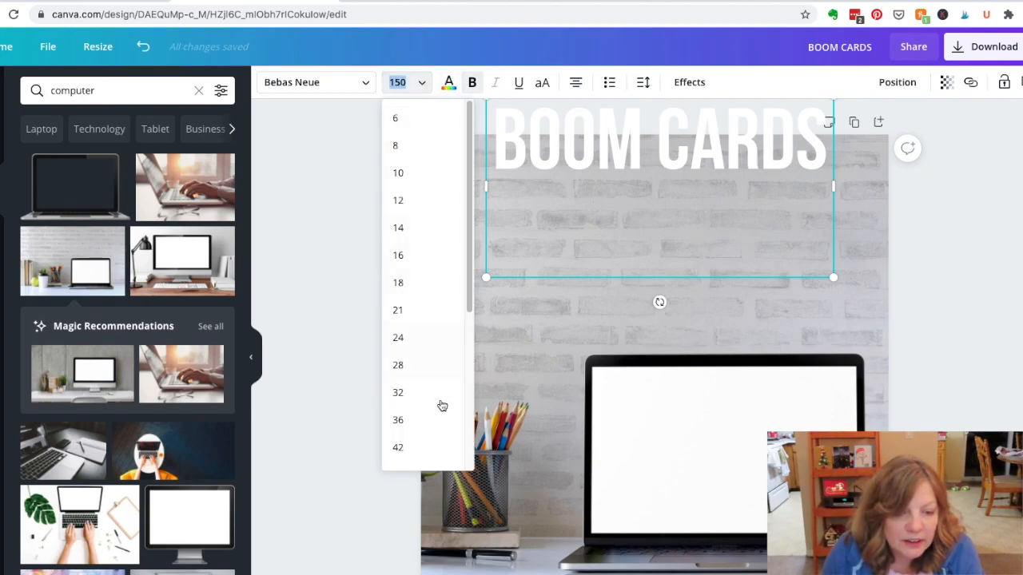
pyautogui.moveTo(469, 286); pyautogui.dragTo(479, 362)
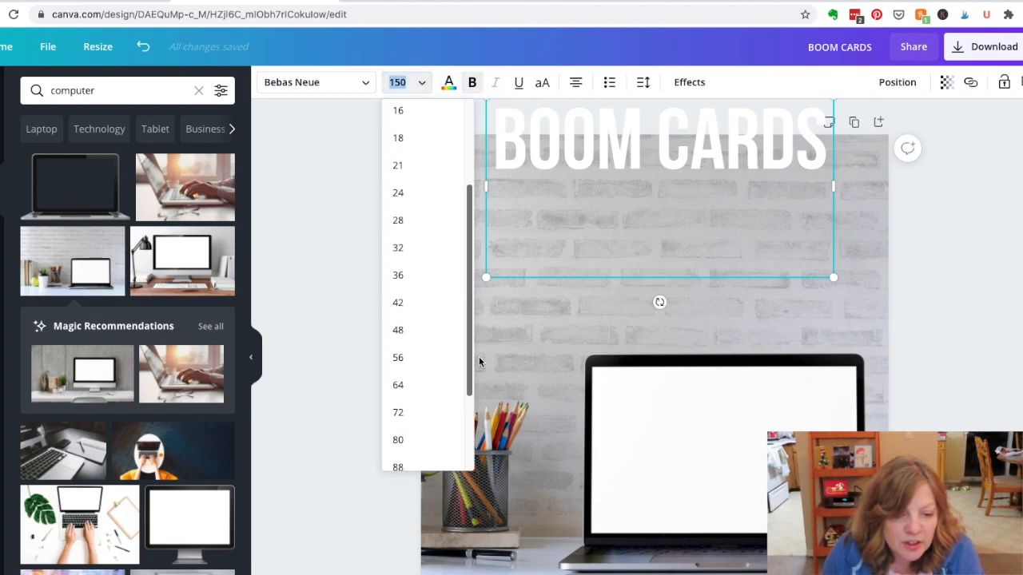
pyautogui.click(399, 358)
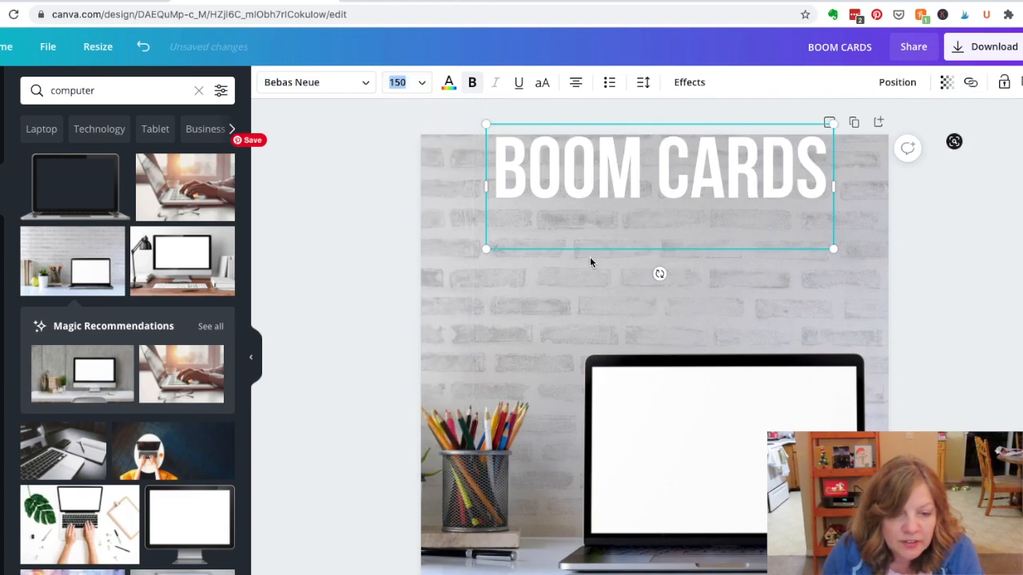
pyautogui.write('ADDITION TO')
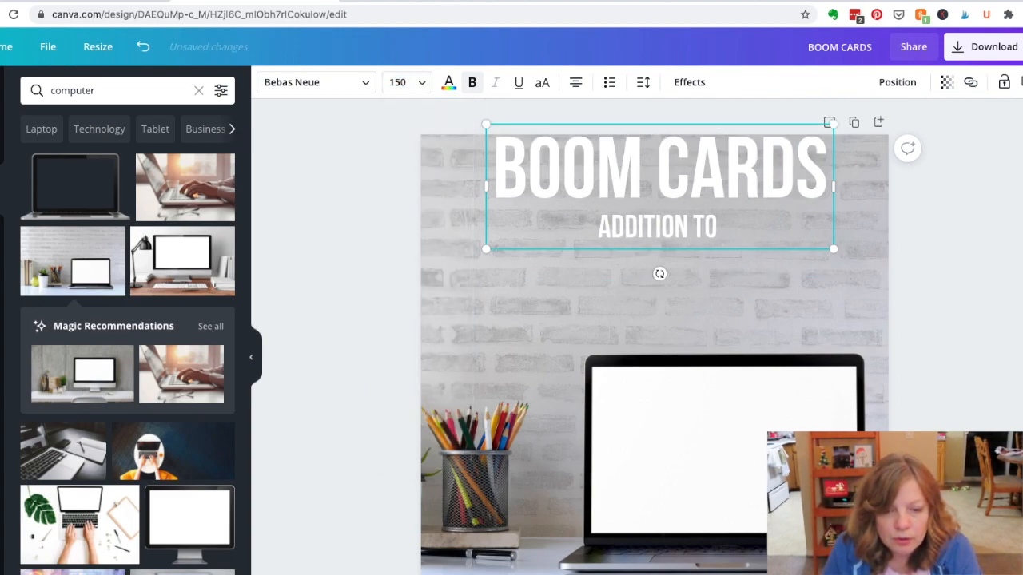
pyautogui.write(' 100')
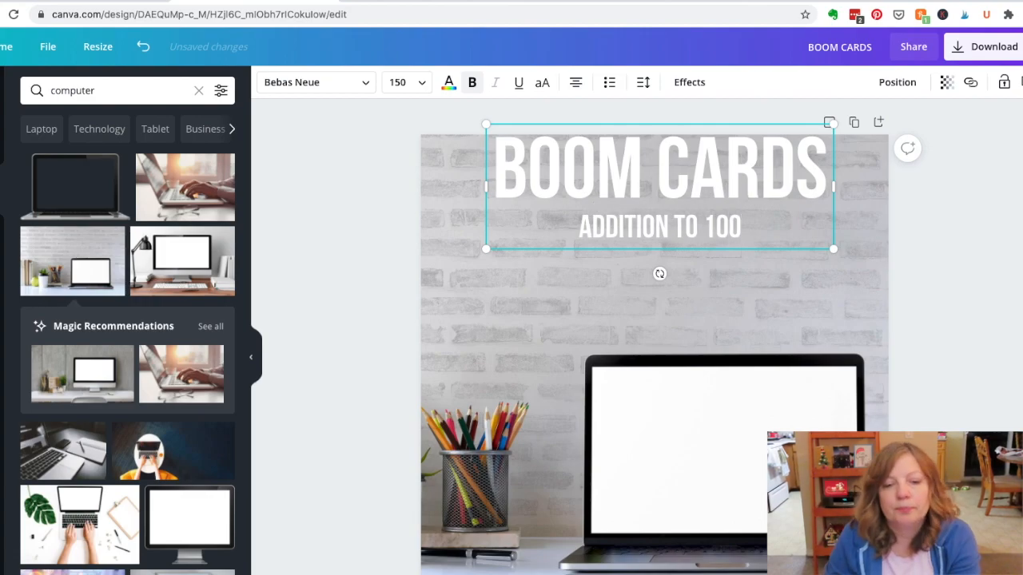
pyautogui.moveTo(571, 161); pyautogui.dragTo(573, 171)
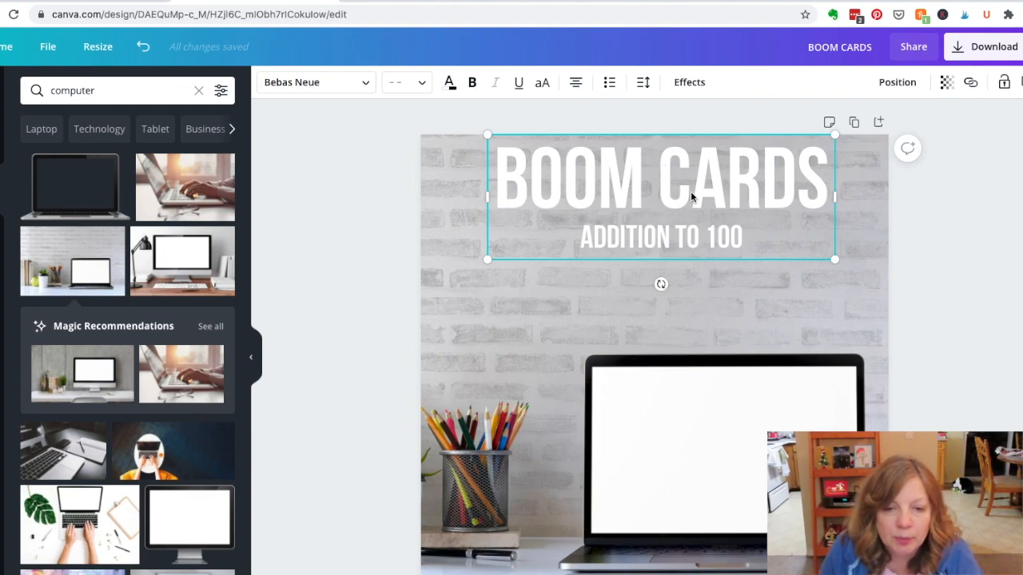
# Try a letter spacing of -153 on the whole title text box
pyautogui.click(644, 83)
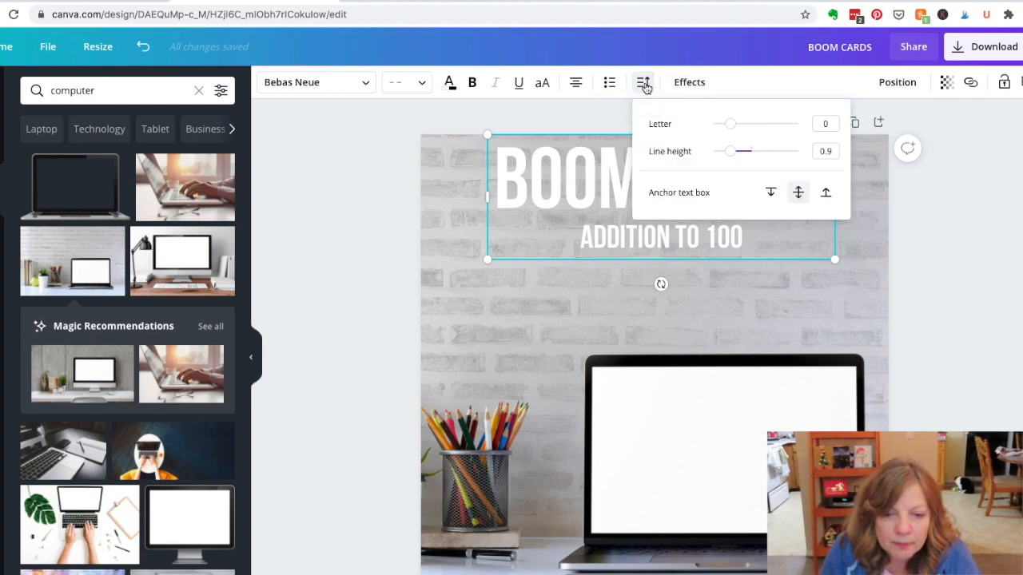
pyautogui.click(730, 126)
pyautogui.moveTo(732, 128)
pyautogui.mouseDown()
pyautogui.moveTo(747, 126)
pyautogui.moveTo(761, 144)
pyautogui.moveTo(761, 129)
pyautogui.moveTo(719, 133)
pyautogui.mouseUp()
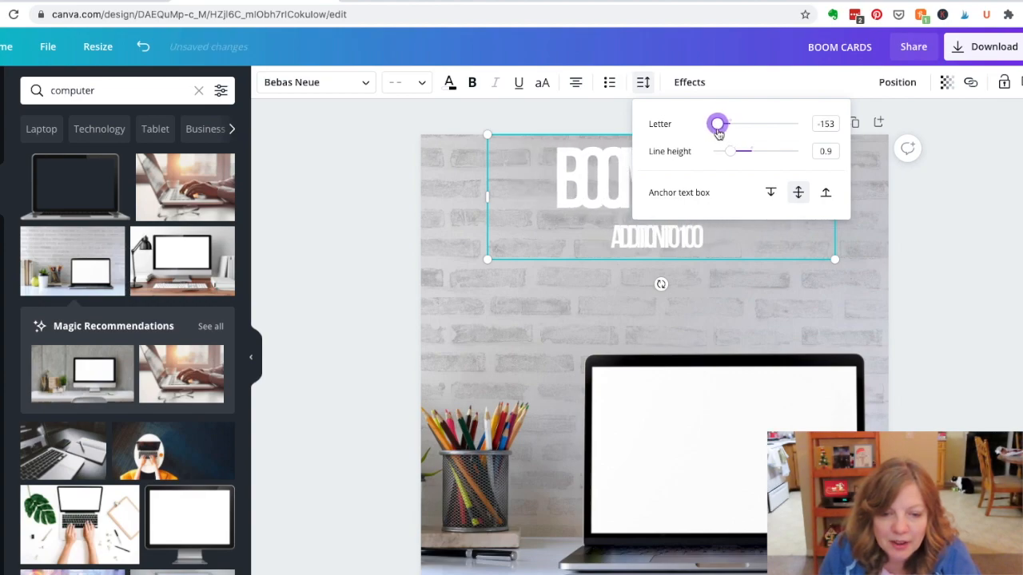
pyautogui.click(751, 245)
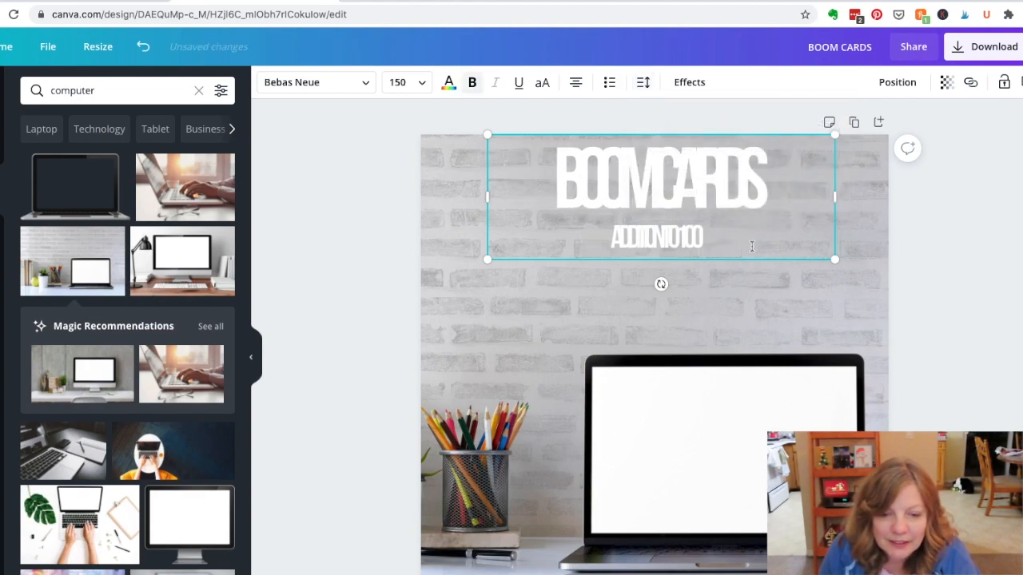
# Set the title's letter spacing only slightly tighter than normal so the letters no longer overlap
pyautogui.click(643, 83)
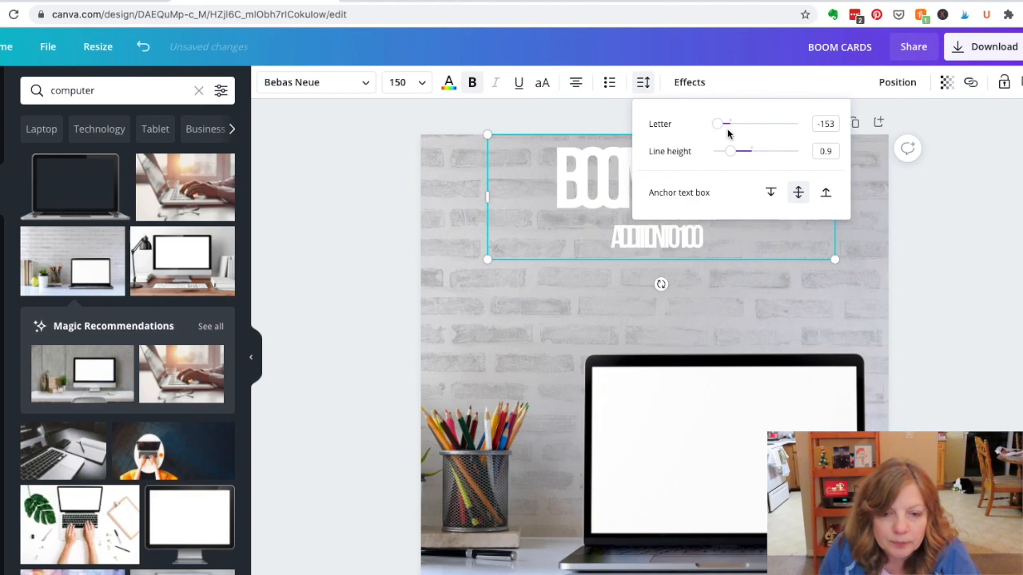
pyautogui.moveTo(720, 125); pyautogui.dragTo(727, 130)
pyautogui.click(771, 294)
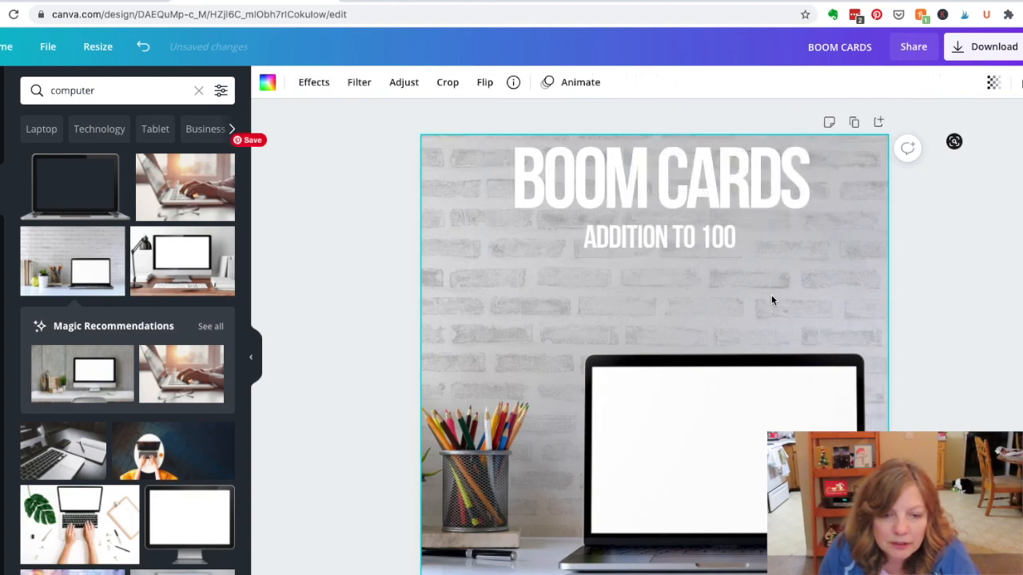
# Tighten the line height of the title text box to 0.79
pyautogui.click(616, 157)
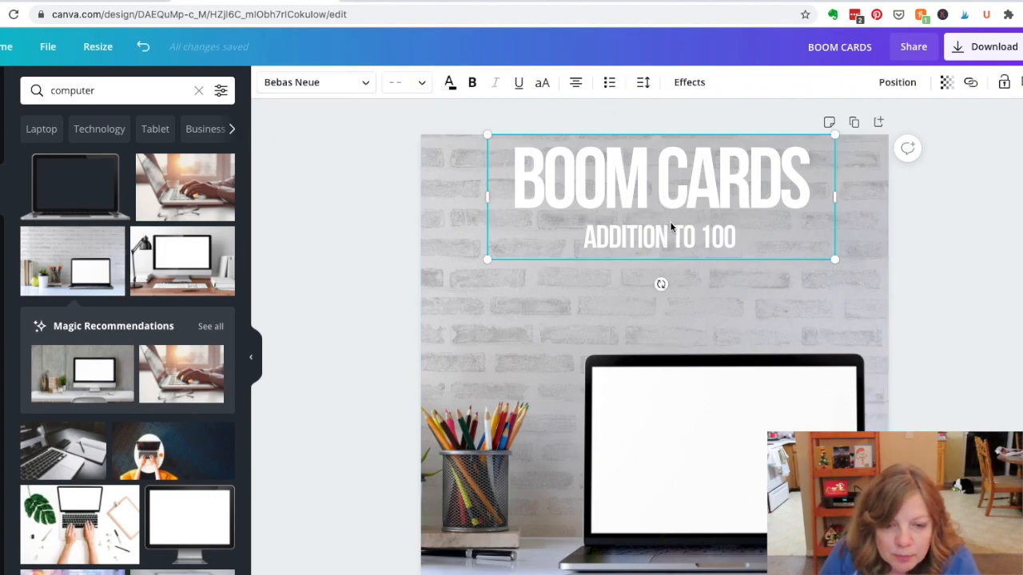
pyautogui.click(642, 82)
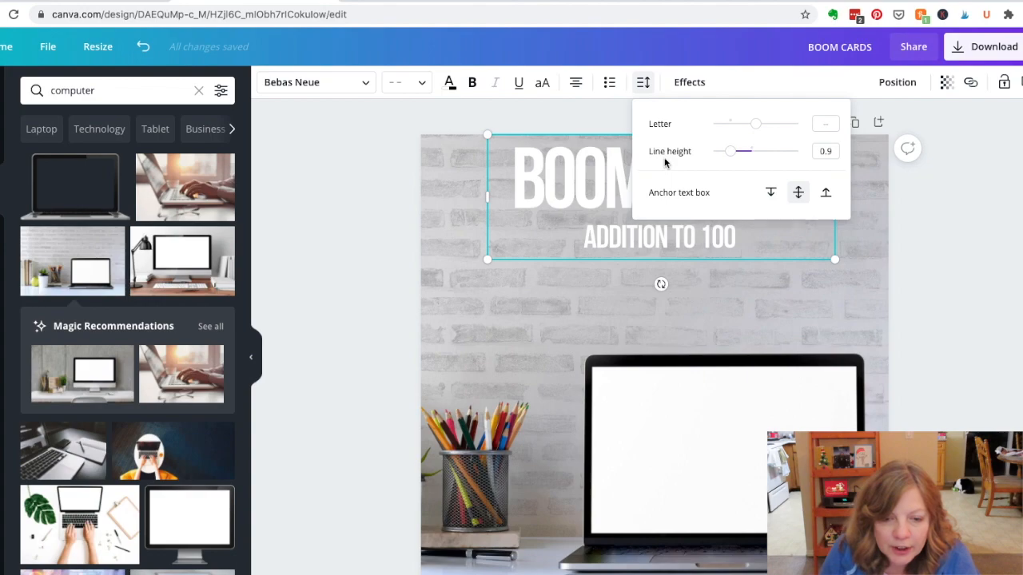
pyautogui.moveTo(733, 155); pyautogui.dragTo(725, 154)
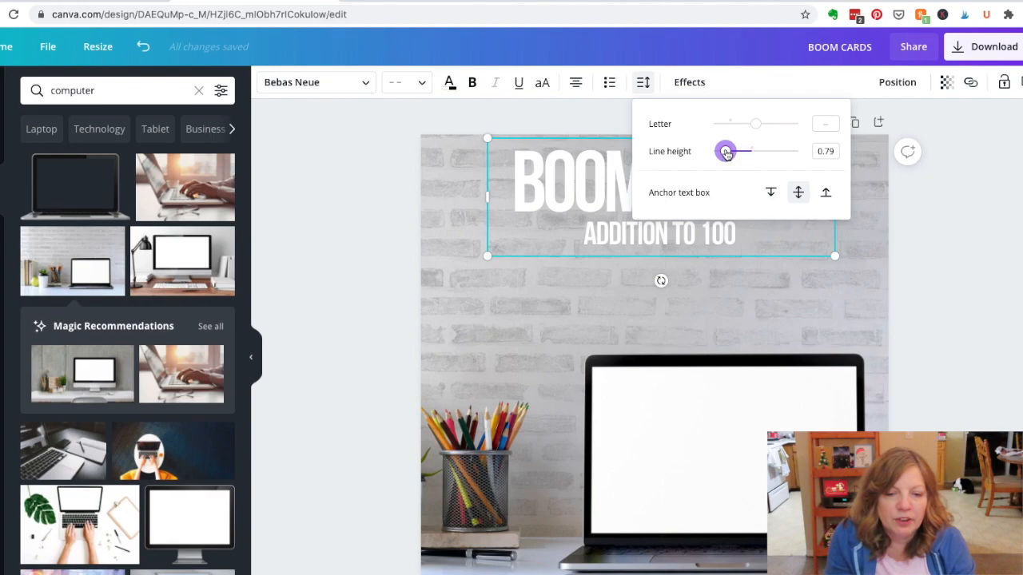
pyautogui.click(728, 204)
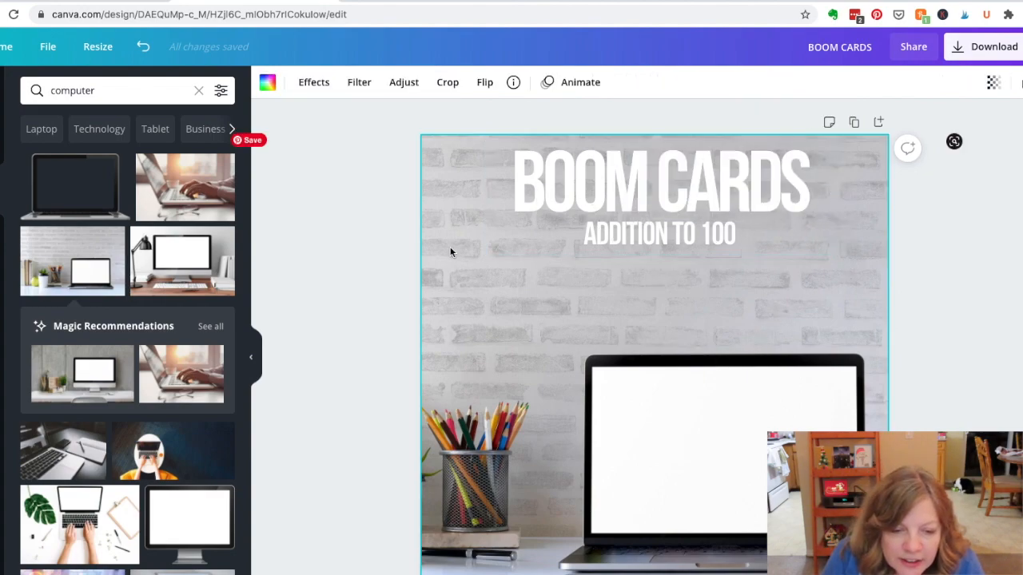
# Lock the title text box and the brick-wall laptop background photo in place
pyautogui.click(650, 199)
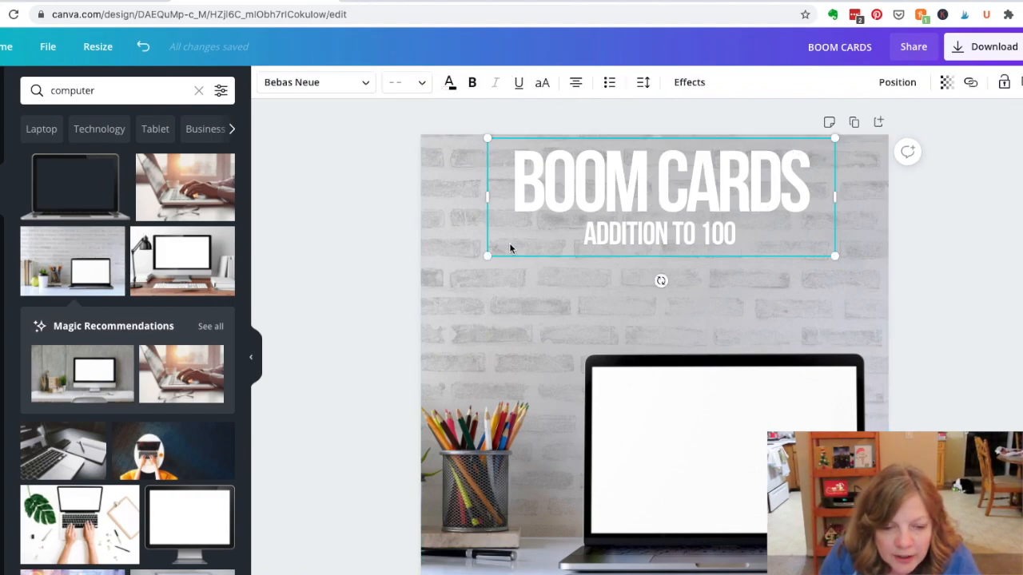
pyautogui.click(1004, 83)
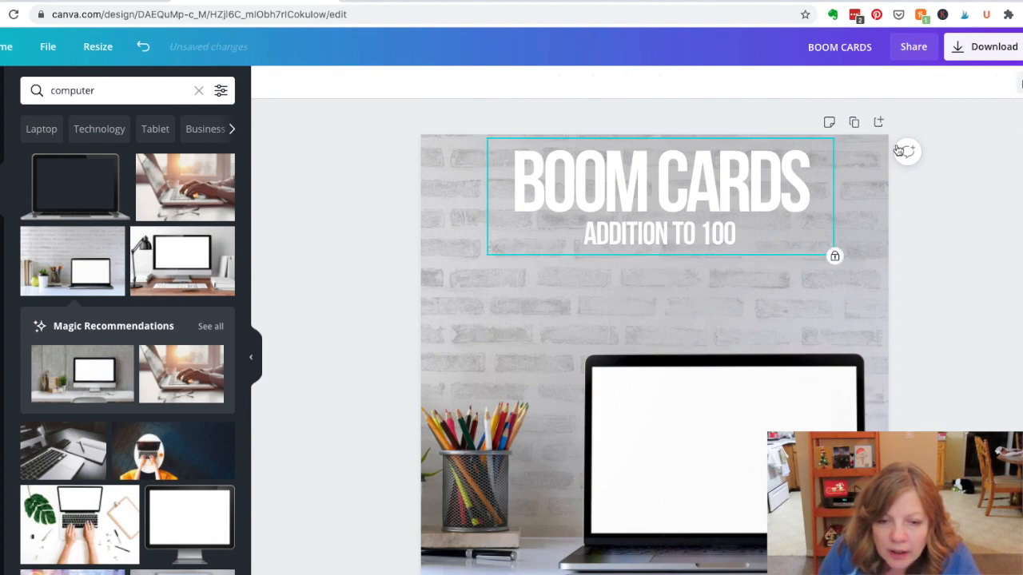
pyautogui.click(764, 290)
pyautogui.click(742, 229)
pyautogui.click(743, 267)
pyautogui.click(722, 210)
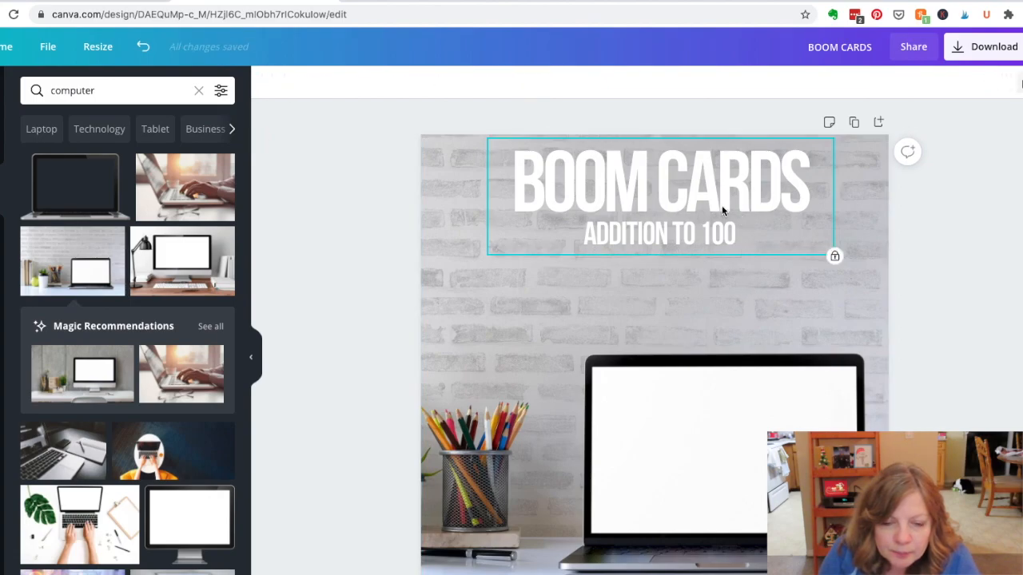
pyautogui.click(727, 317)
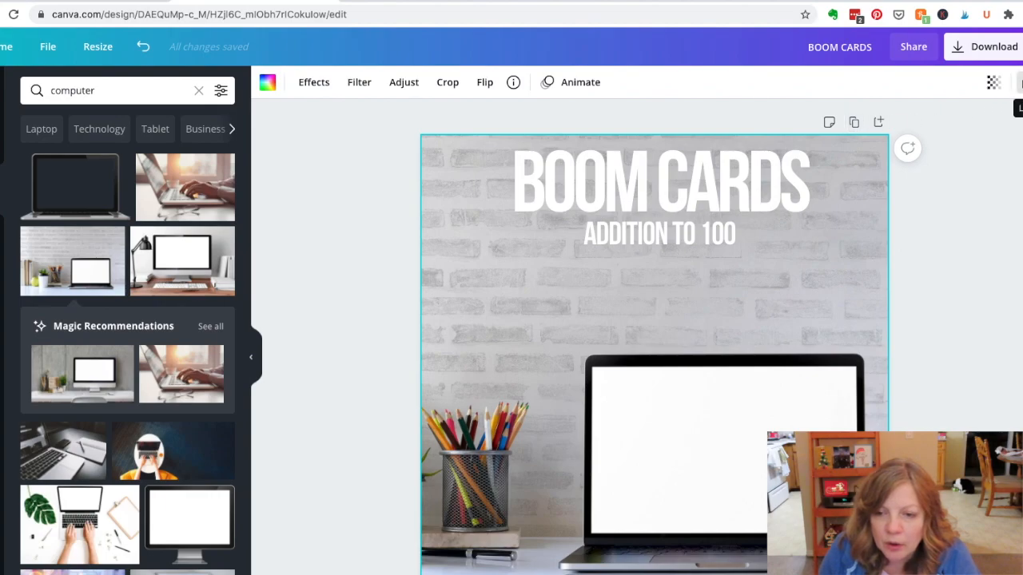
pyautogui.click(1021, 83)
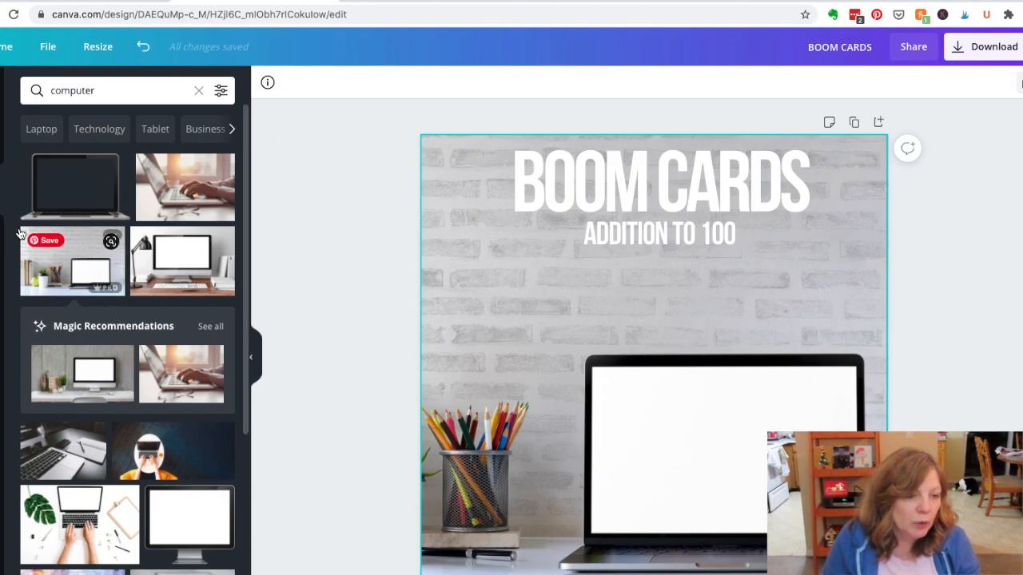
# Add the uploaded snowman "Type in the sum." card image to the page and resize it to fill the laptop screen
pyautogui.click(2, 141)
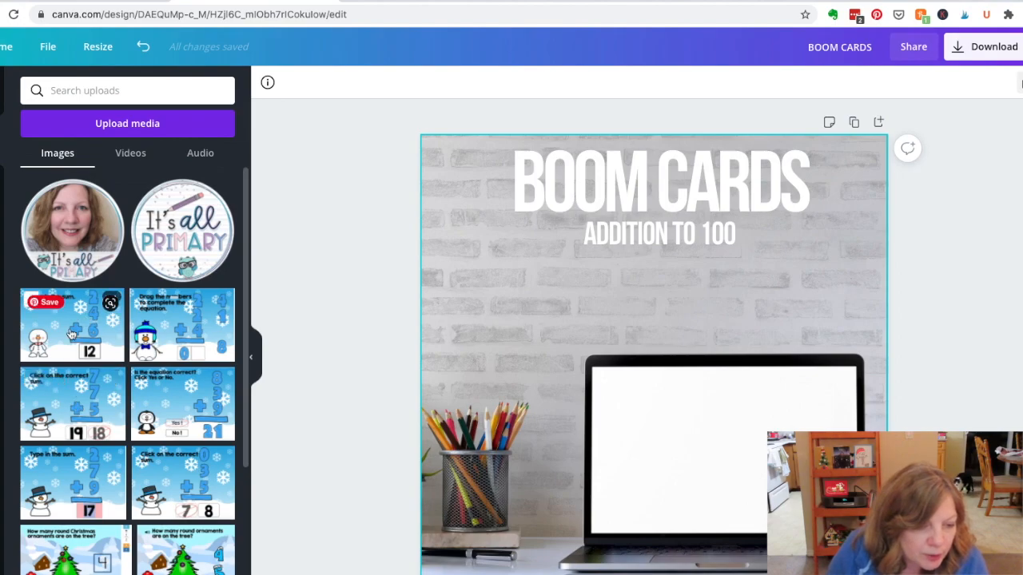
pyautogui.click(70, 334)
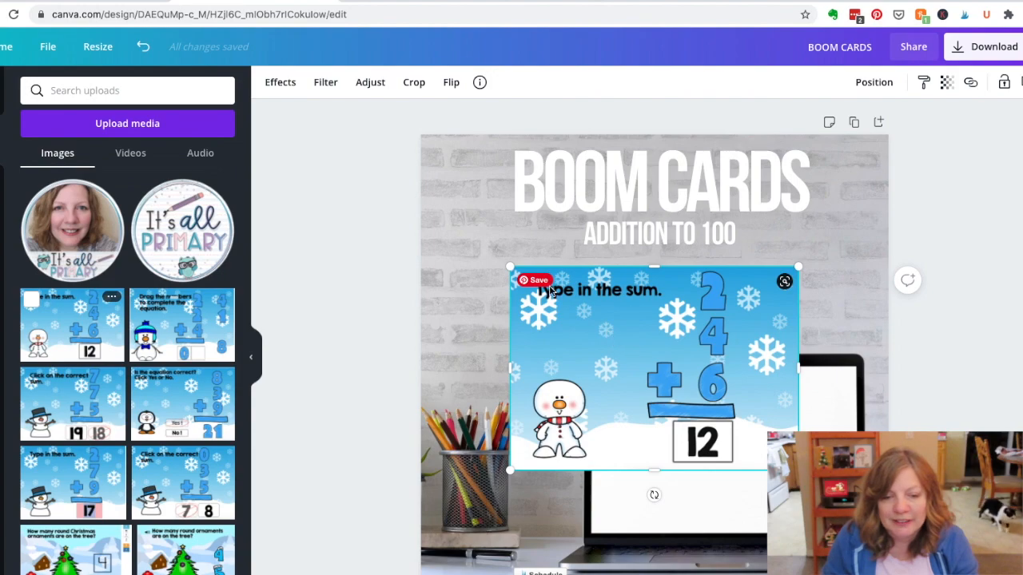
pyautogui.moveTo(652, 362); pyautogui.dragTo(703, 407)
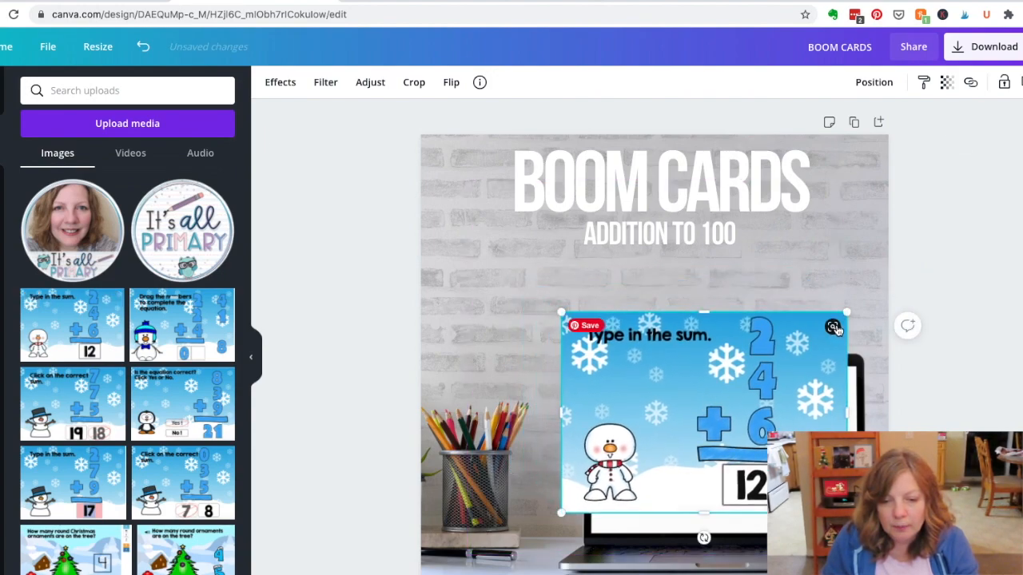
pyautogui.moveTo(844, 315); pyautogui.dragTo(782, 358)
pyautogui.moveTo(646, 427); pyautogui.dragTo(701, 445)
pyautogui.moveTo(815, 445); pyautogui.dragTo(857, 446)
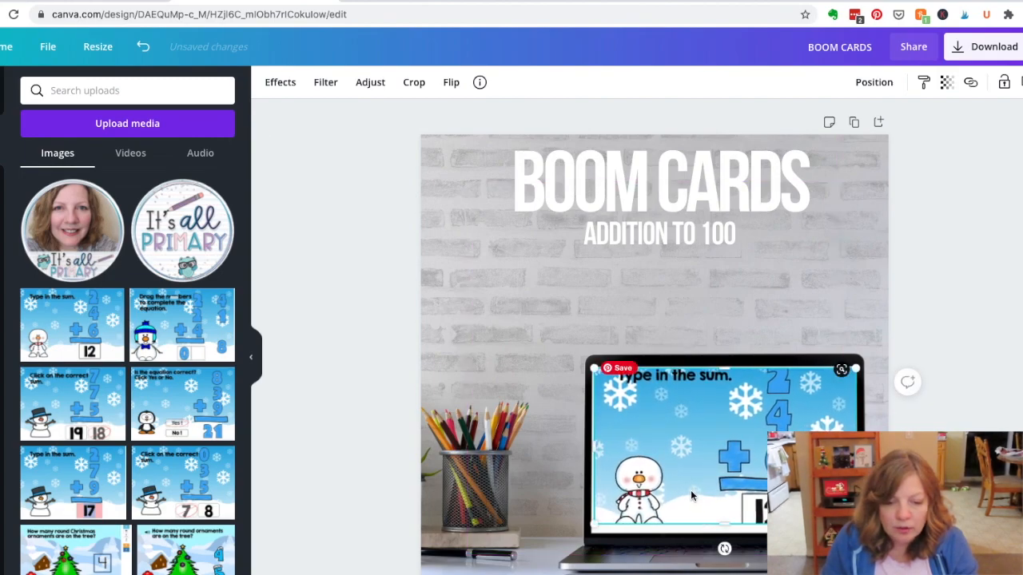
pyautogui.moveTo(715, 530); pyautogui.dragTo(720, 537)
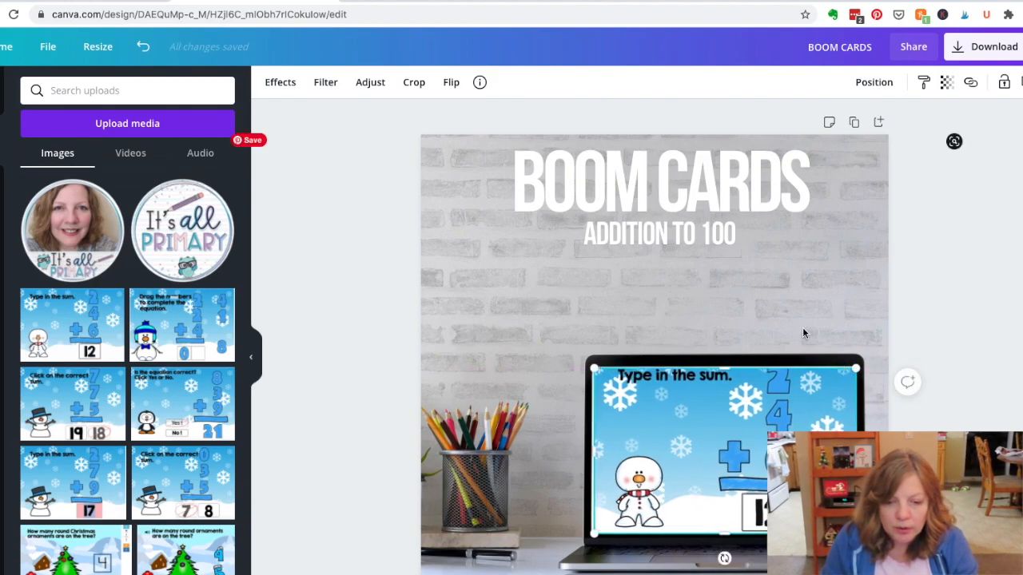
pyautogui.click(804, 319)
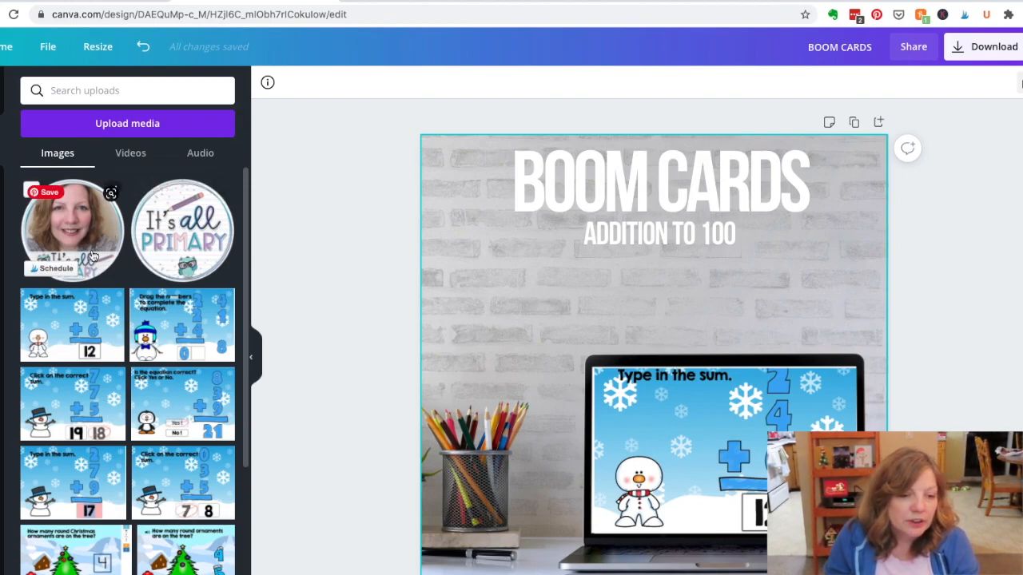
# Add the uploaded "It's all PRIMARY" logo, shrink it and place it near the page's left edge above the pencil holder
pyautogui.click(176, 237)
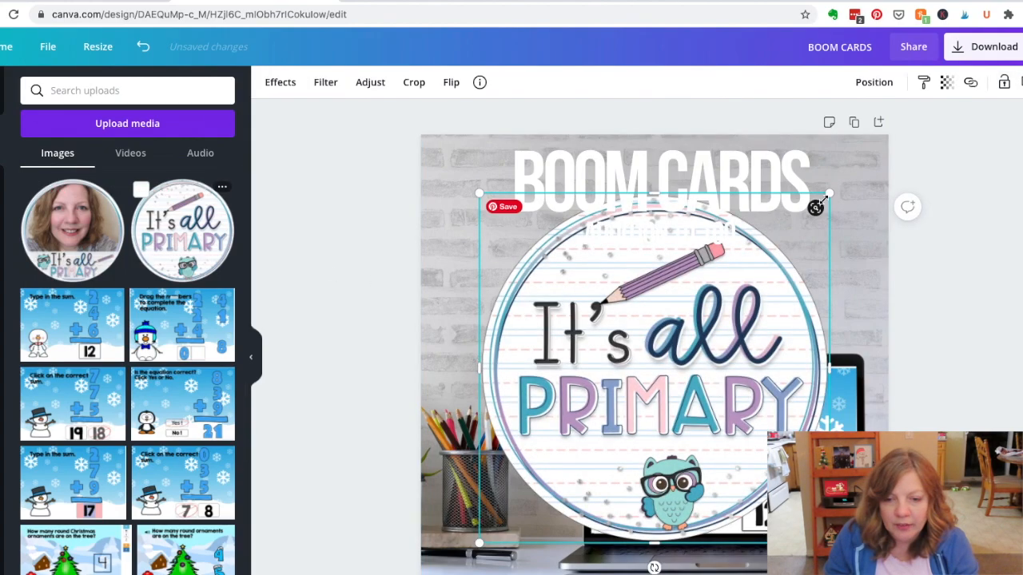
pyautogui.moveTo(827, 194)
pyautogui.mouseDown()
pyautogui.moveTo(568, 440)
pyautogui.moveTo(564, 460)
pyautogui.moveTo(500, 384)
pyautogui.moveTo(490, 252)
pyautogui.mouseUp()
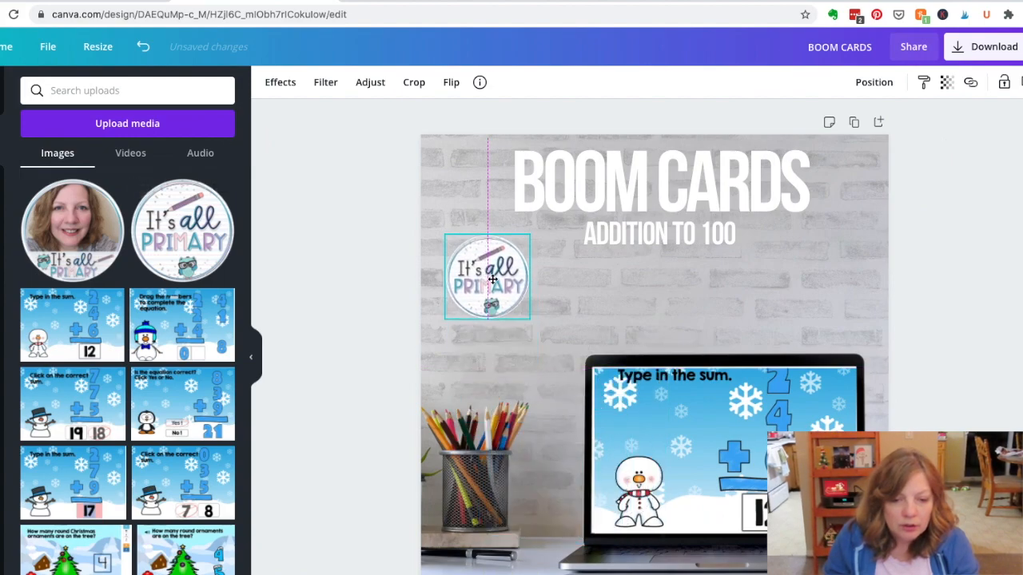
pyautogui.click(939, 315)
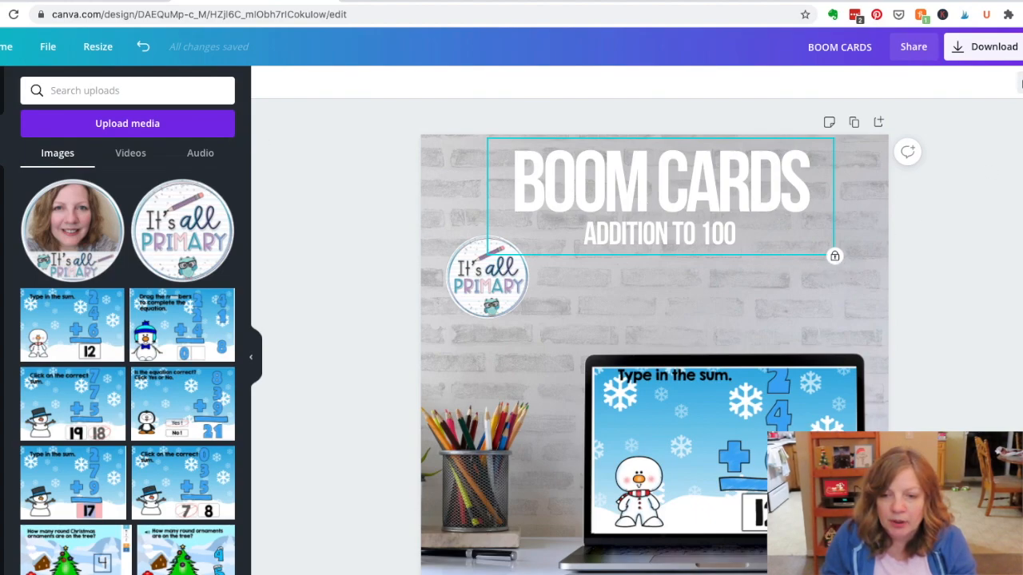
# Unlock the title, enlarge it to about 1,016 × 344 and center it on the page, moving the logo down below it
pyautogui.click(815, 244)
pyautogui.moveTo(843, 272)
pyautogui.mouseDown()
pyautogui.moveTo(871, 288)
pyautogui.moveTo(852, 289)
pyautogui.mouseUp()
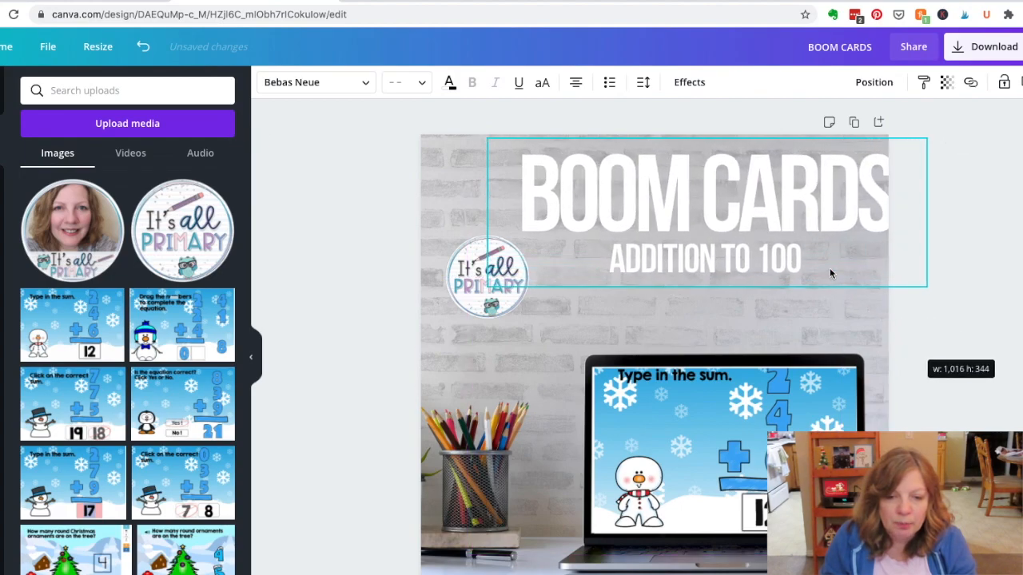
pyautogui.moveTo(739, 199); pyautogui.dragTo(698, 202)
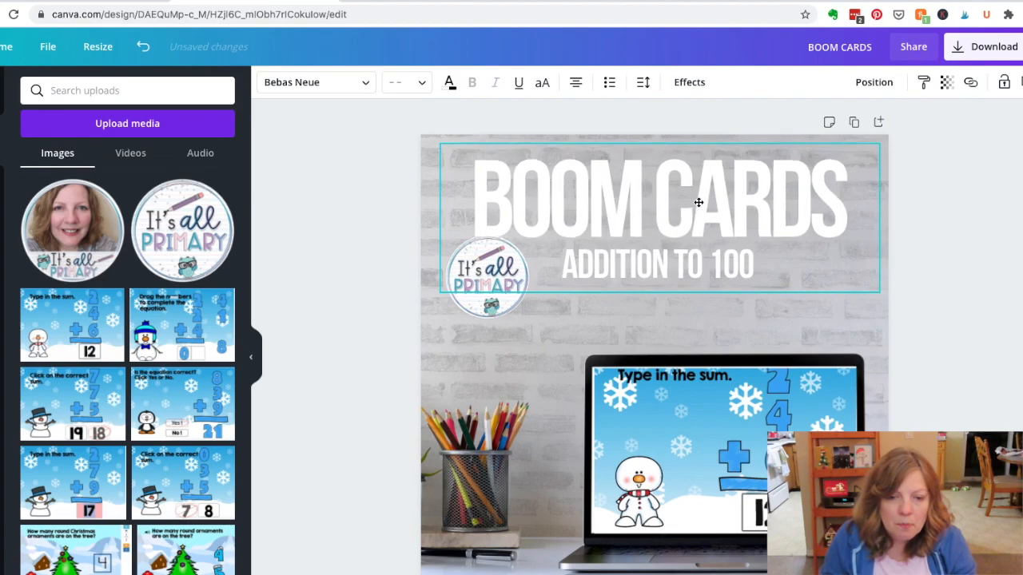
pyautogui.moveTo(490, 311); pyautogui.dragTo(489, 352)
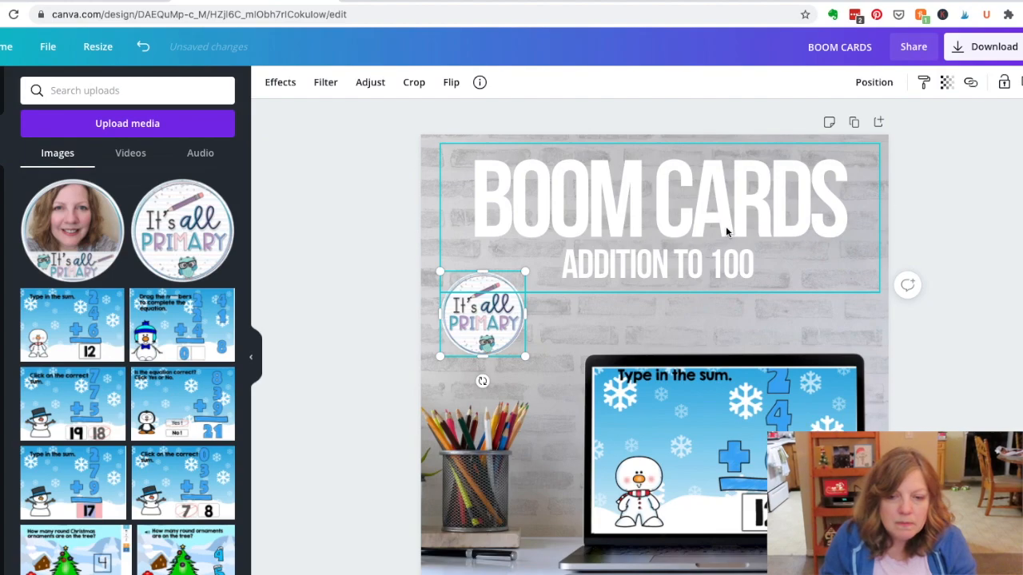
pyautogui.click(949, 317)
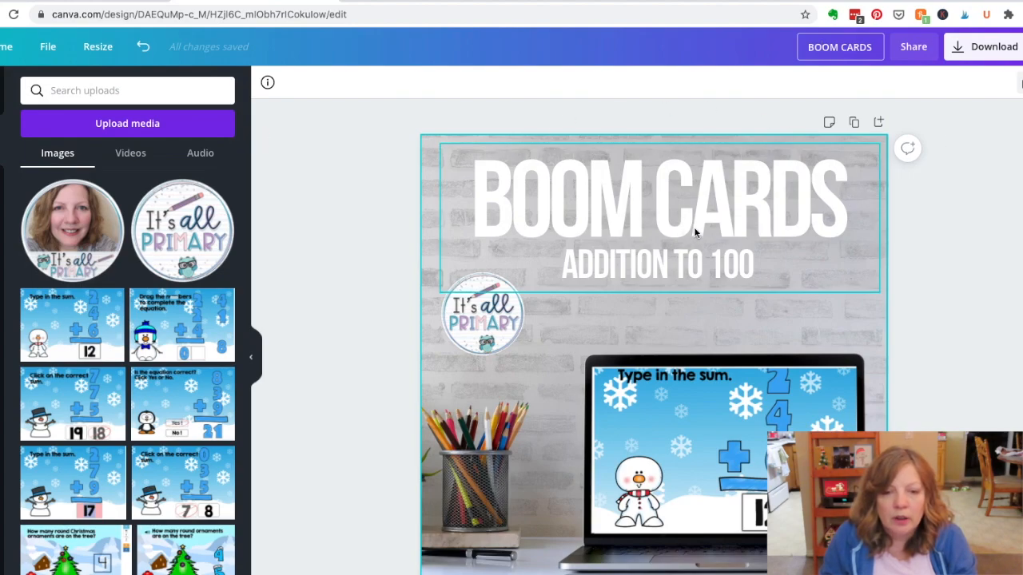
pyautogui.moveTo(810, 45); pyautogui.dragTo(870, 47)
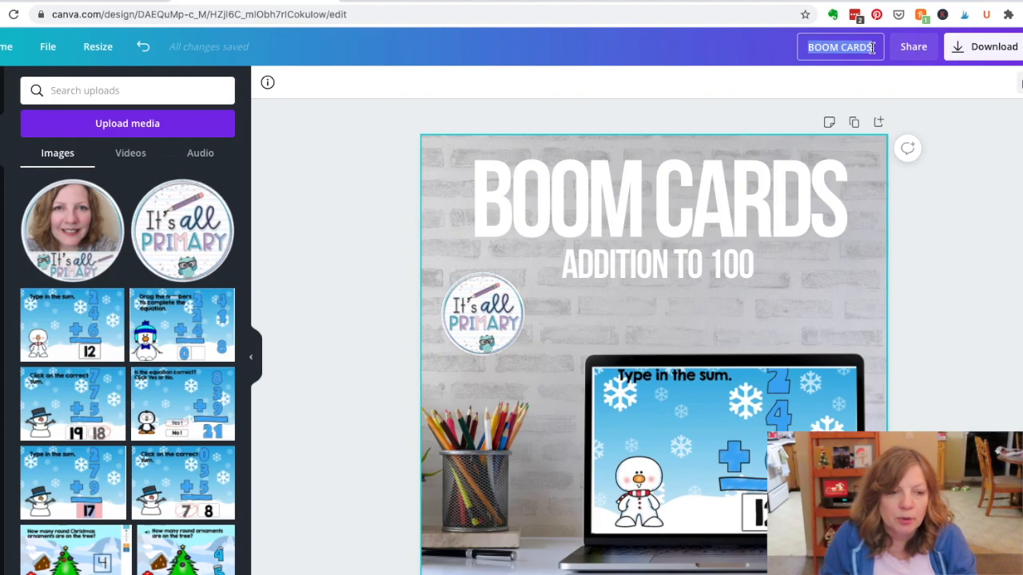
pyautogui.click(876, 54)
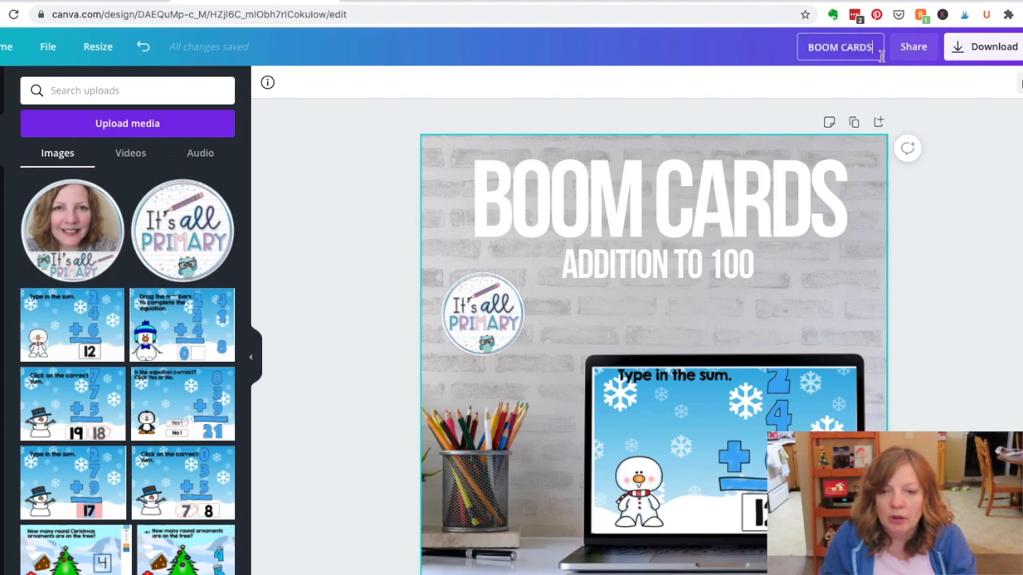
# Examine the available publishing options for the design, including the full list of sharing destinations and the print products
pyautogui.click(985, 50)
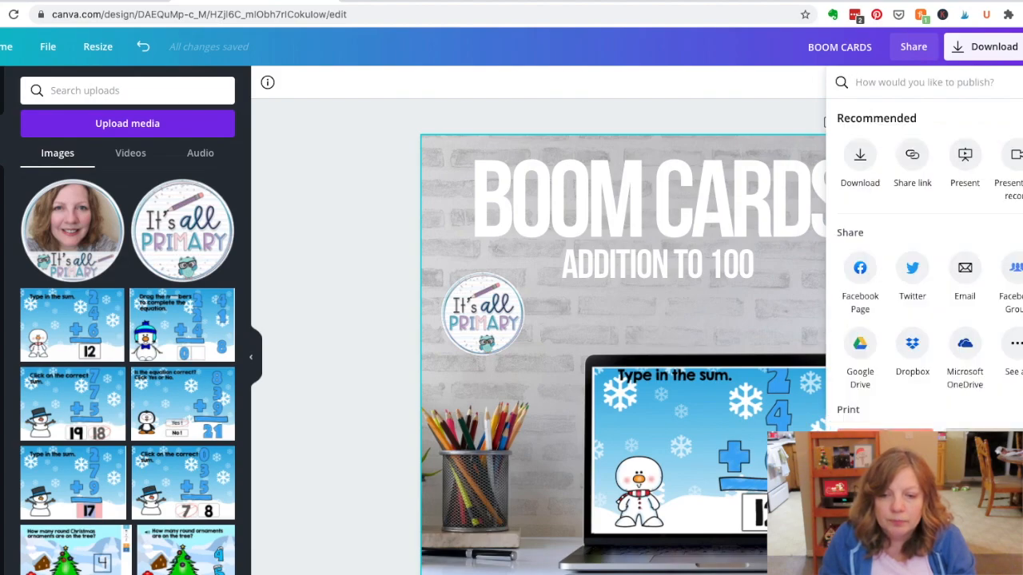
pyautogui.scroll(-3, 927, 264)
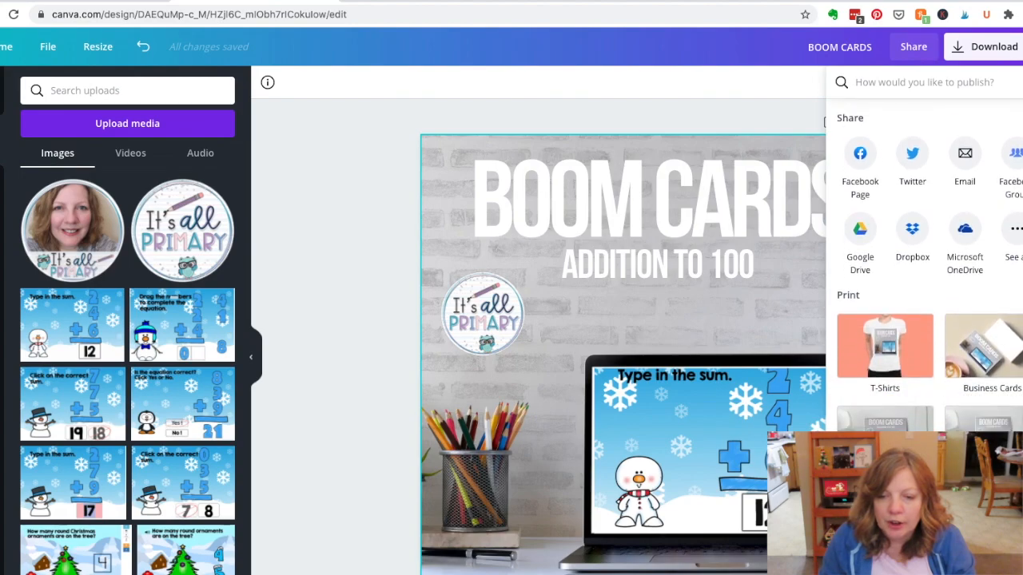
pyautogui.click(1015, 231)
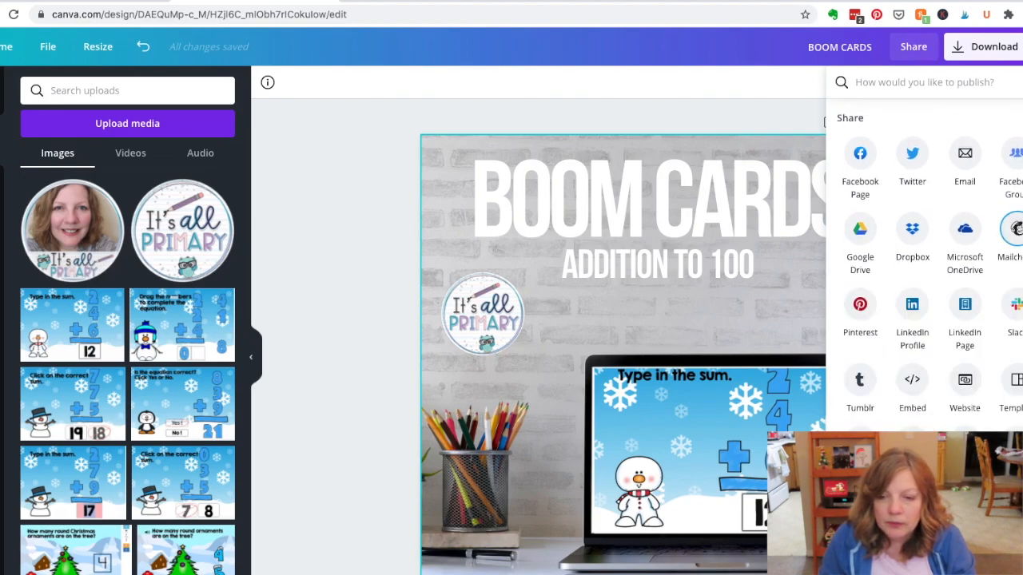
pyautogui.scroll(-4, 1015, 230)
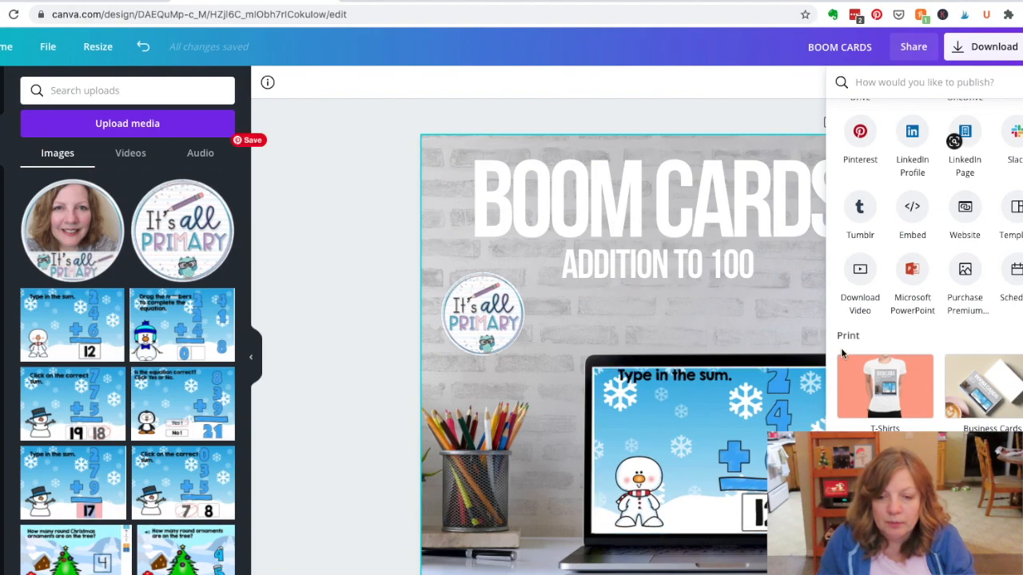
pyautogui.scroll(2, 863, 324)
pyautogui.scroll(-7, 863, 320)
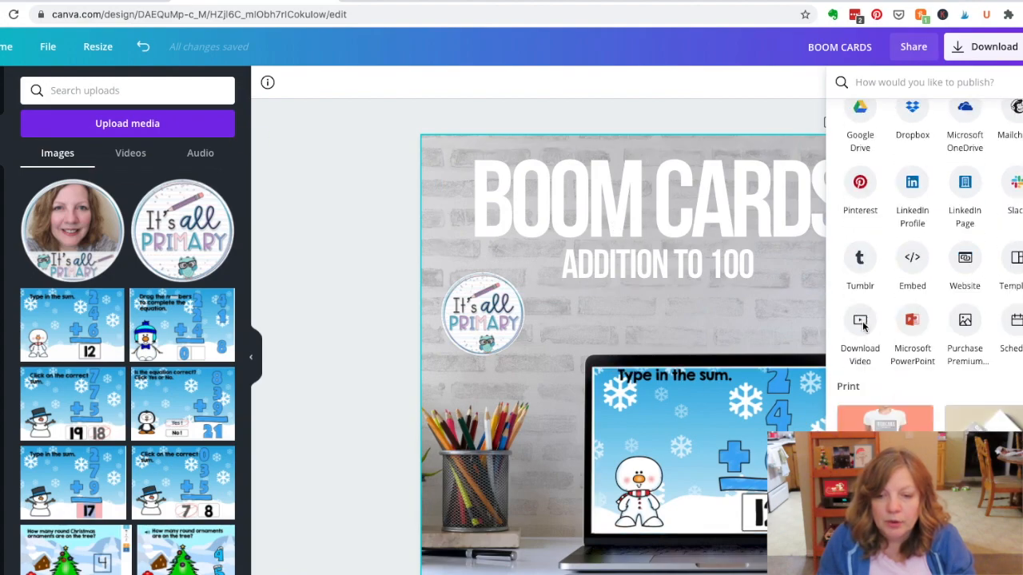
pyautogui.click(770, 118)
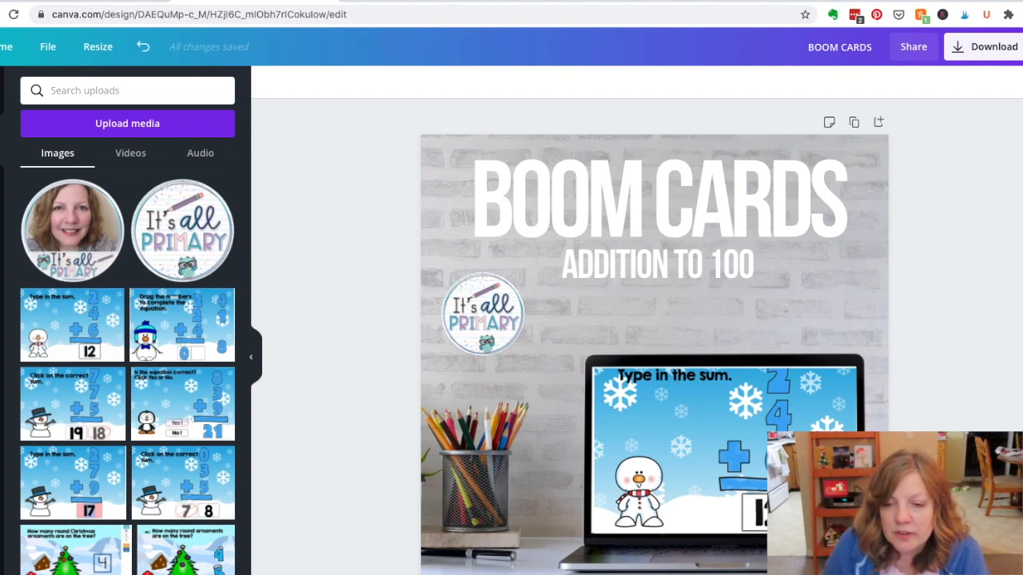
# Create a resized copy of the design in the Pinterest Pin format, 1000 × 1500 px
pyautogui.scroll(-1, 653, 339)
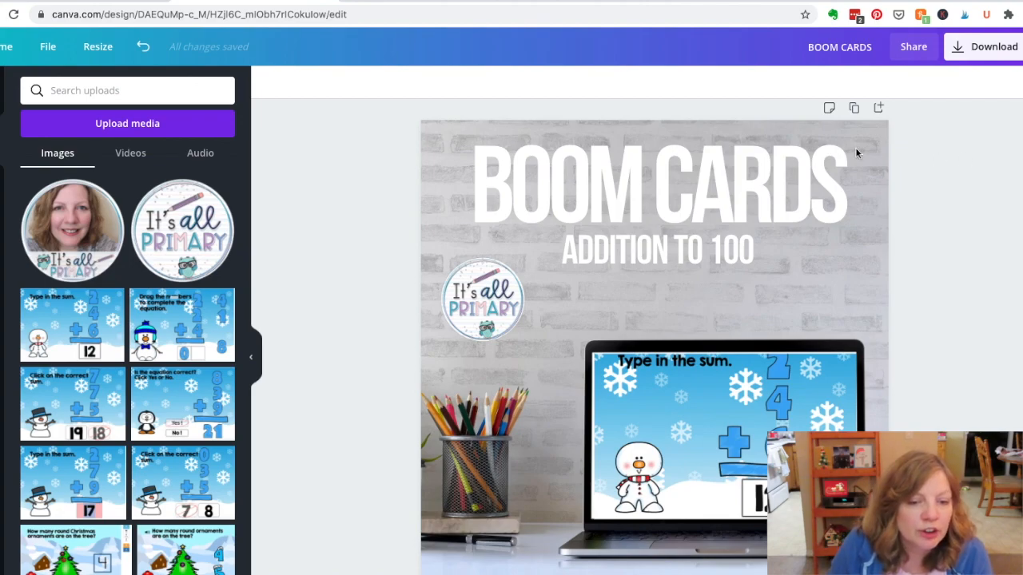
pyautogui.click(98, 48)
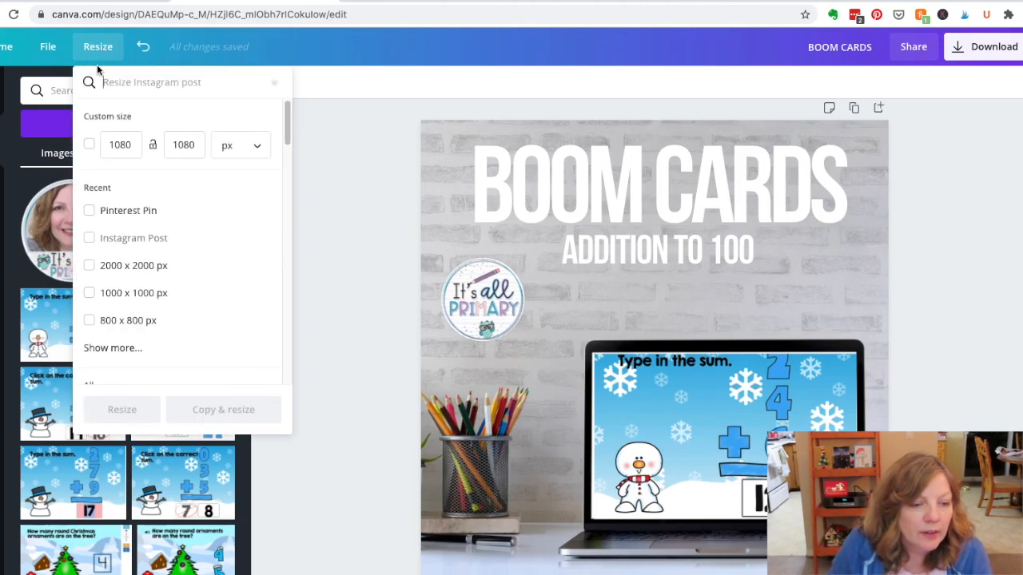
pyautogui.click(89, 212)
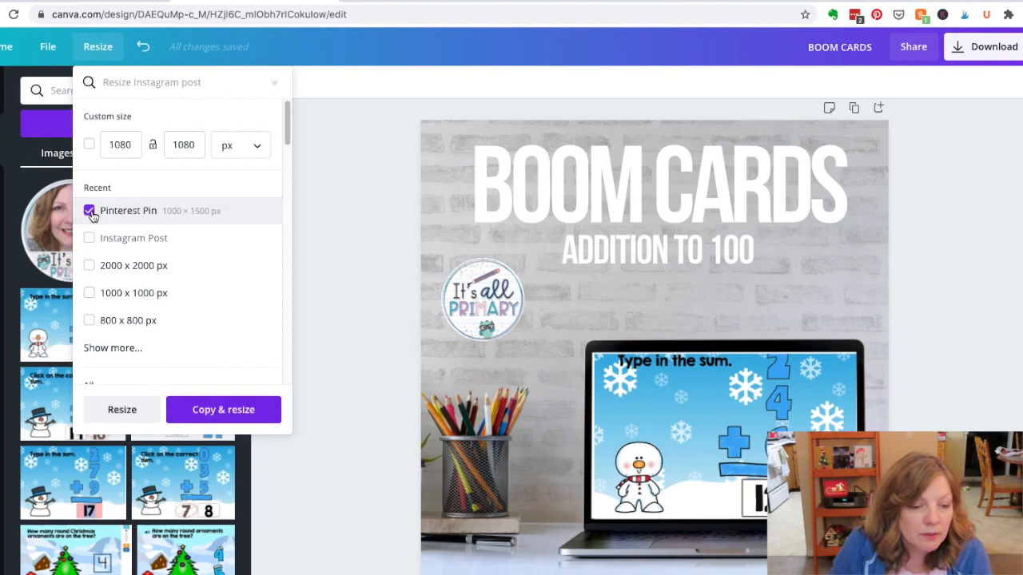
pyautogui.click(213, 411)
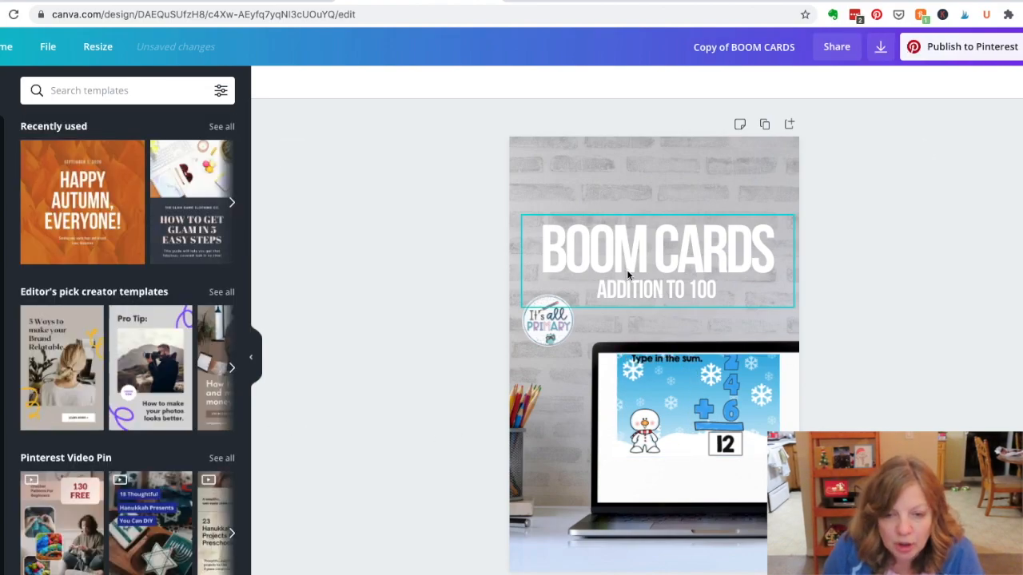
# Move the BOOM CARDS title group up to the upper edge of the pin
pyautogui.click(659, 254)
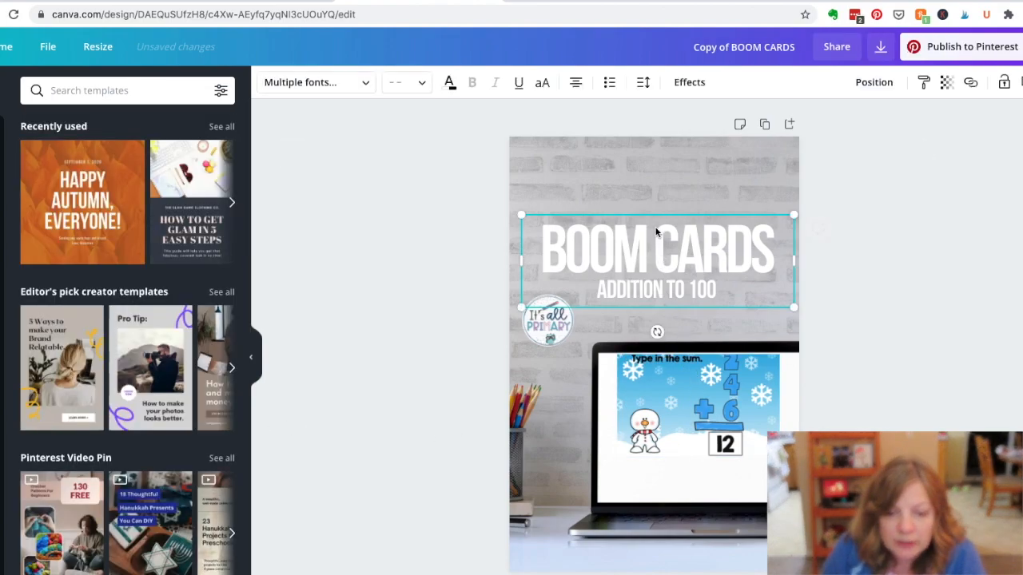
pyautogui.moveTo(659, 250); pyautogui.dragTo(658, 224)
pyautogui.doubleClick(658, 223)
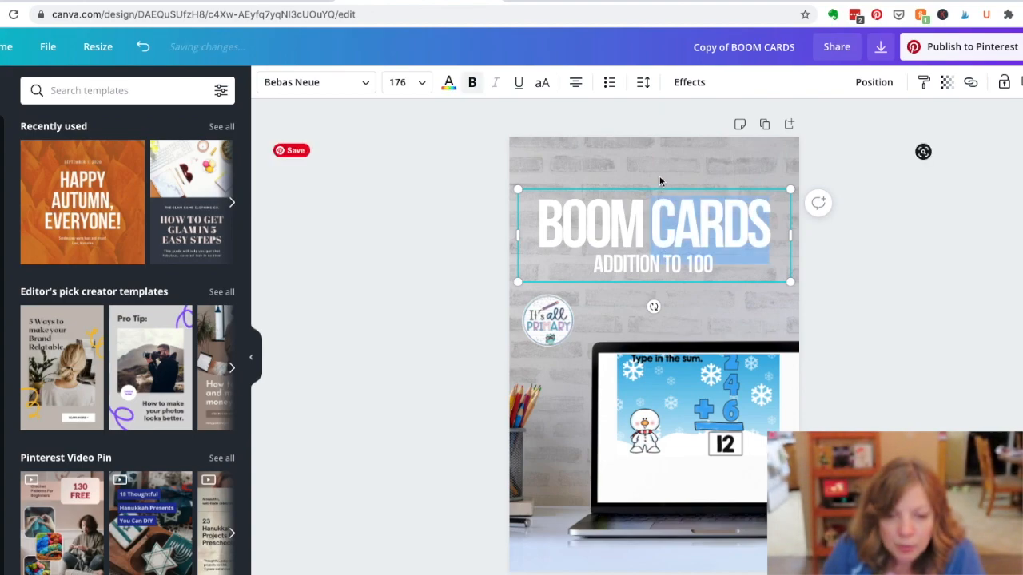
pyautogui.click(721, 319)
pyautogui.moveTo(713, 236); pyautogui.dragTo(711, 215)
# Enlarge the snowman card image to fill the laptop screen and move the logo up beneath the title's left end
pyautogui.click(675, 431)
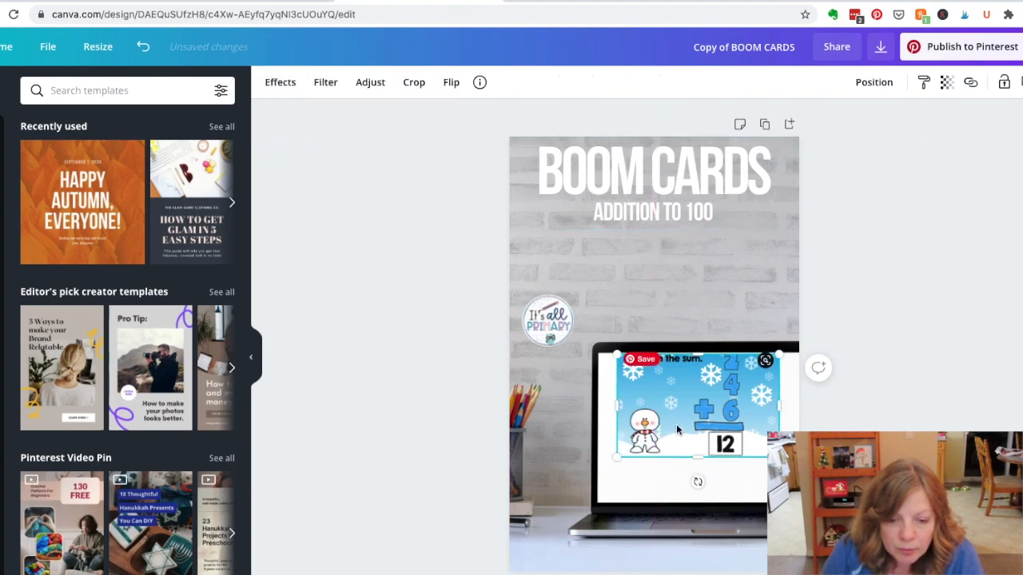
pyautogui.moveTo(691, 457); pyautogui.dragTo(692, 489)
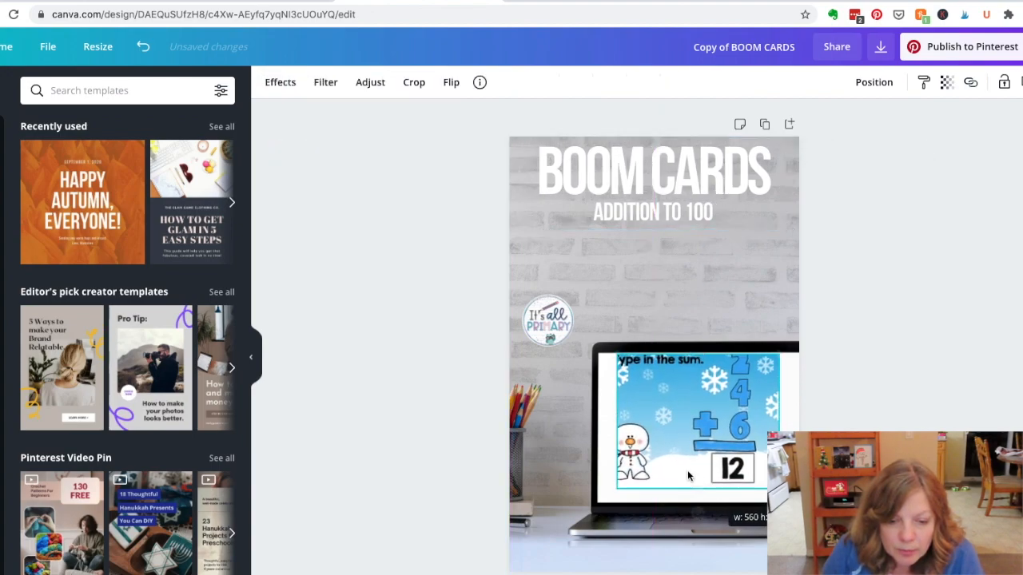
pyautogui.moveTo(616, 423); pyautogui.dragTo(599, 424)
pyautogui.moveTo(788, 425); pyautogui.dragTo(795, 427)
pyautogui.click(563, 450)
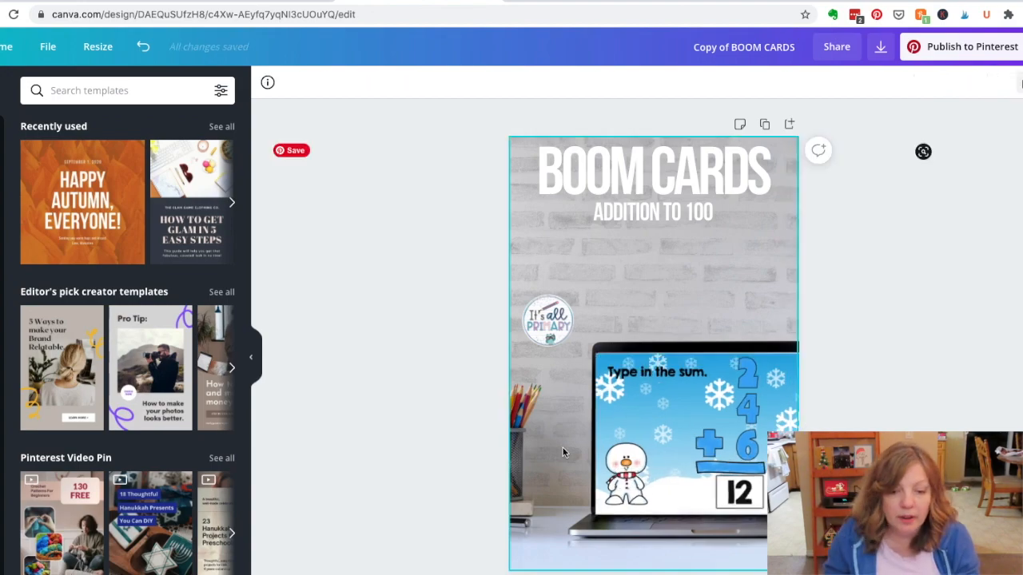
pyautogui.moveTo(542, 330); pyautogui.dragTo(546, 242)
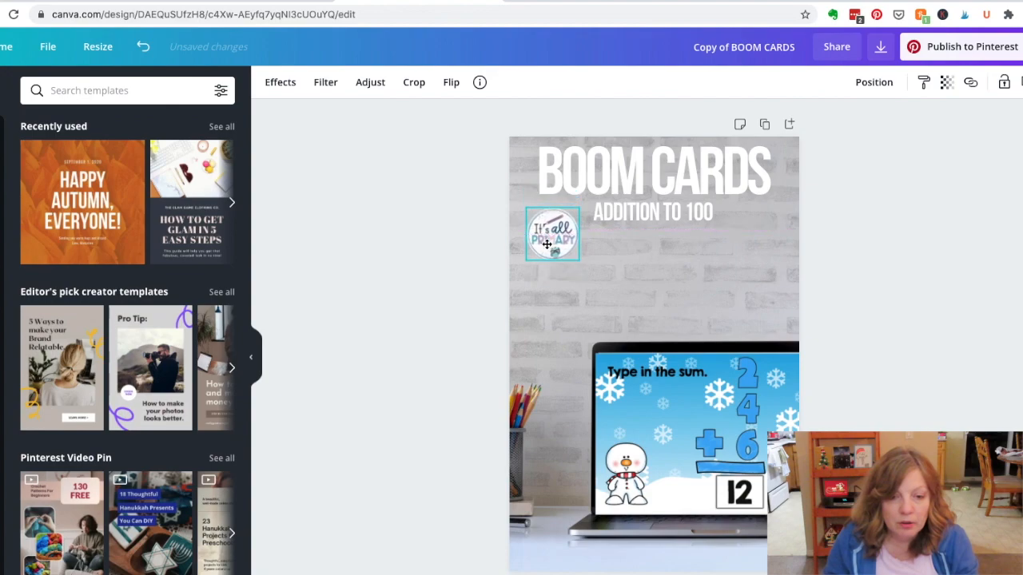
pyautogui.click(404, 344)
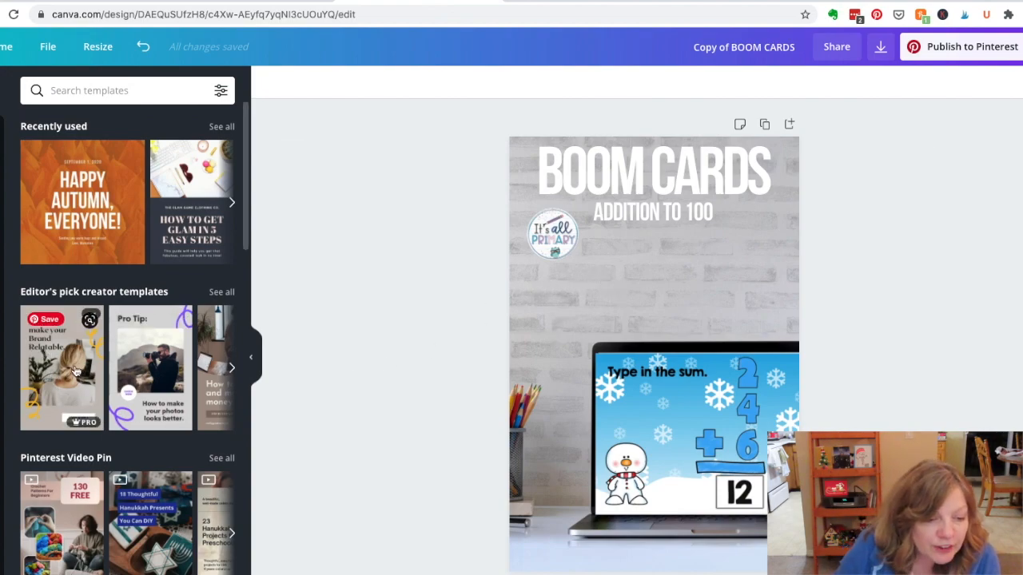
# Browse the editor's pick creator templates for Pinterest Pins
pyautogui.moveTo(81, 432)
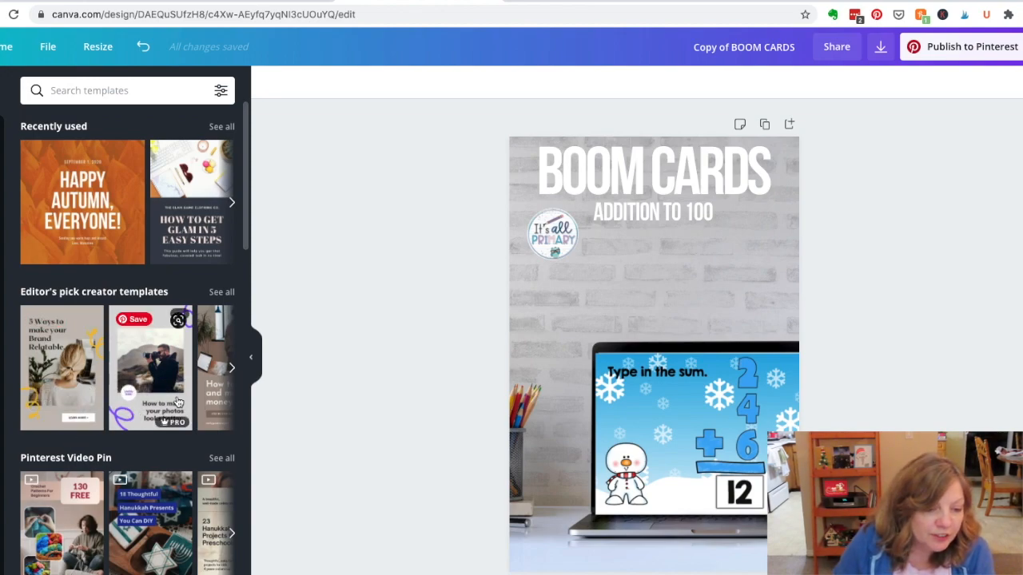
pyautogui.click(232, 368)
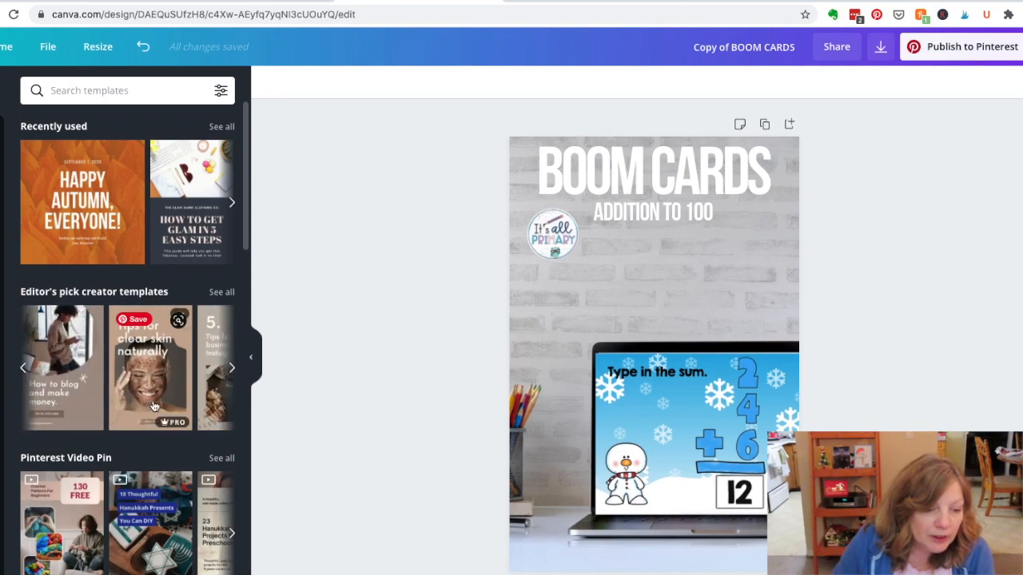
pyautogui.click(231, 369)
pyautogui.click(232, 370)
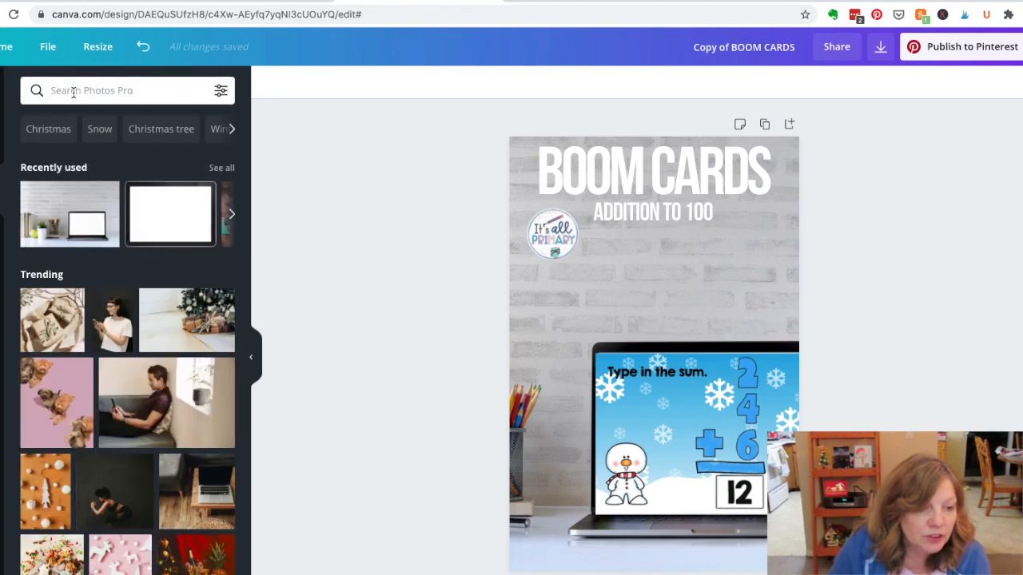
# Search the photos for "ipad", restrict the results to free ones and look through them
pyautogui.click(72, 91)
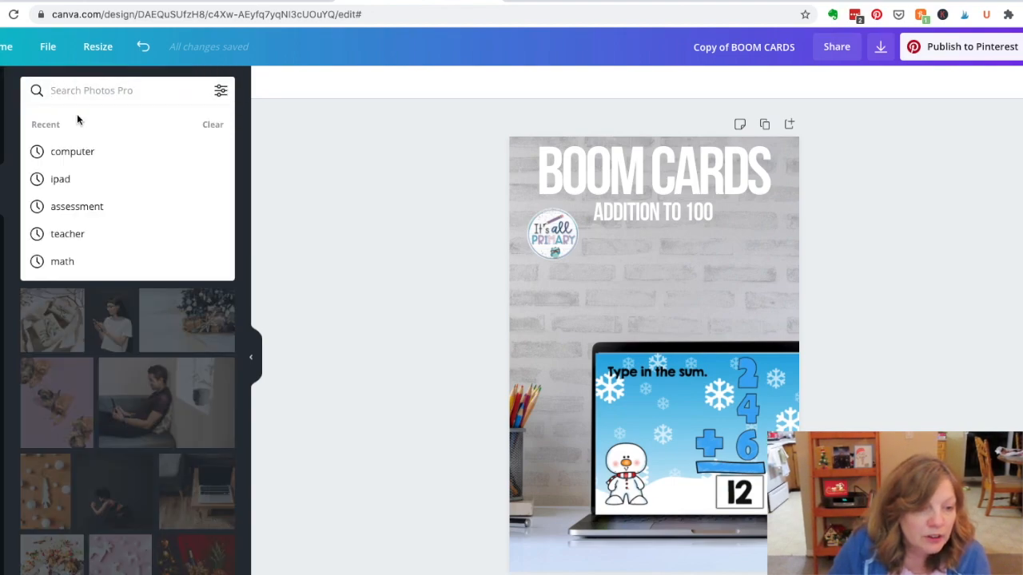
pyautogui.click(64, 179)
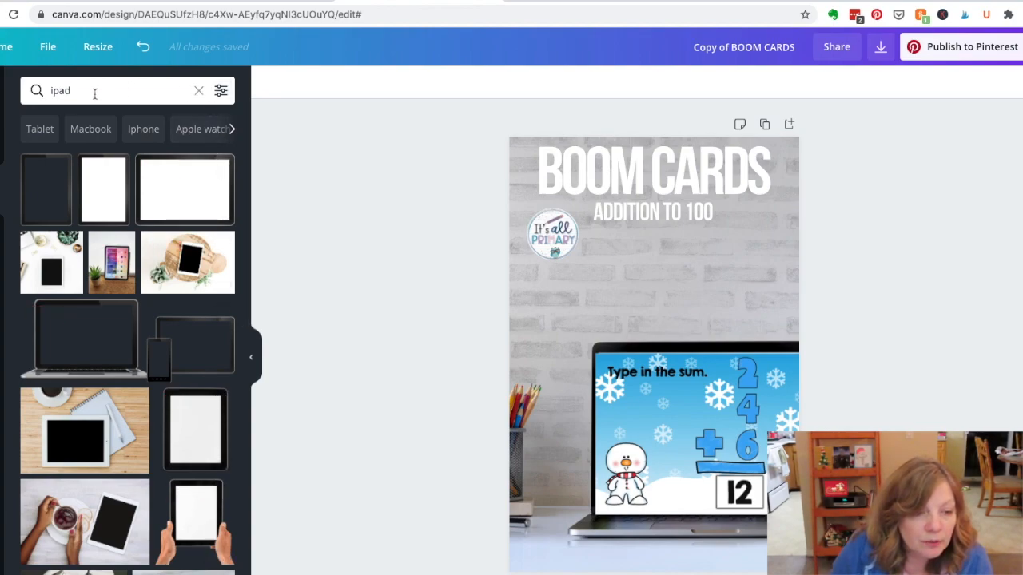
pyautogui.click(221, 91)
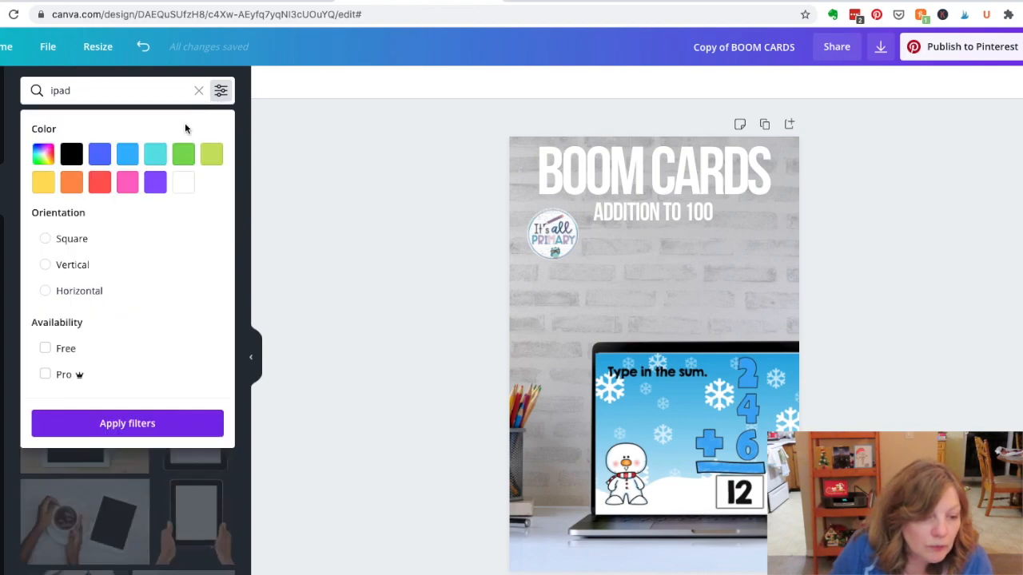
pyautogui.click(45, 349)
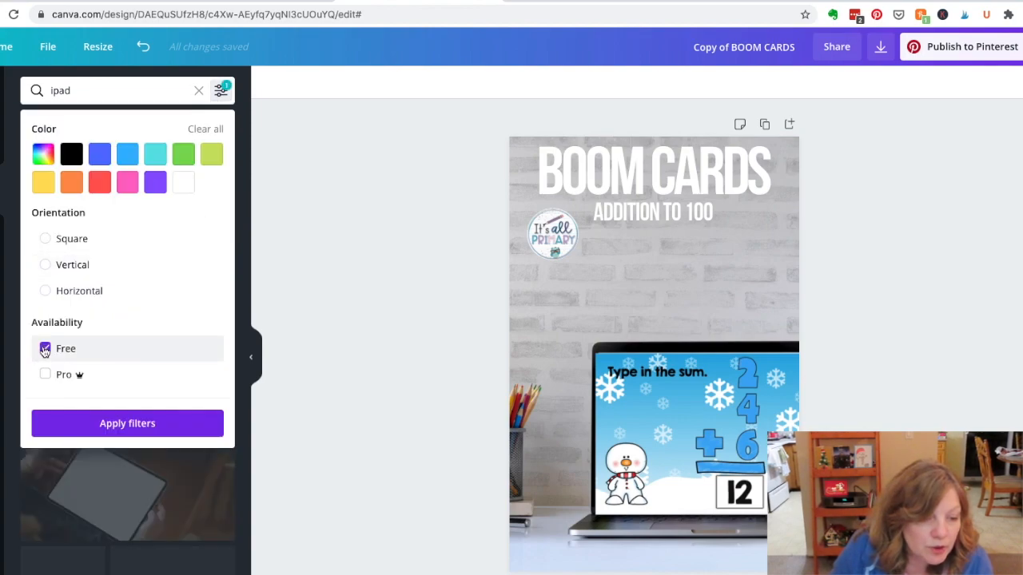
pyautogui.click(258, 194)
pyautogui.scroll(-5, 252, 357)
pyautogui.scroll(-5, 253, 356)
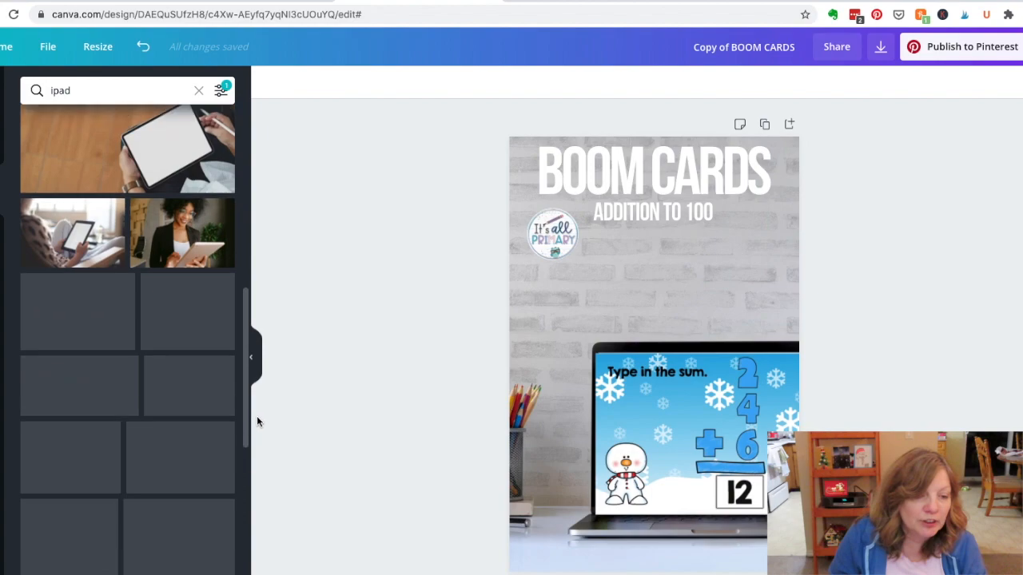
pyautogui.moveTo(247, 364); pyautogui.dragTo(270, 501)
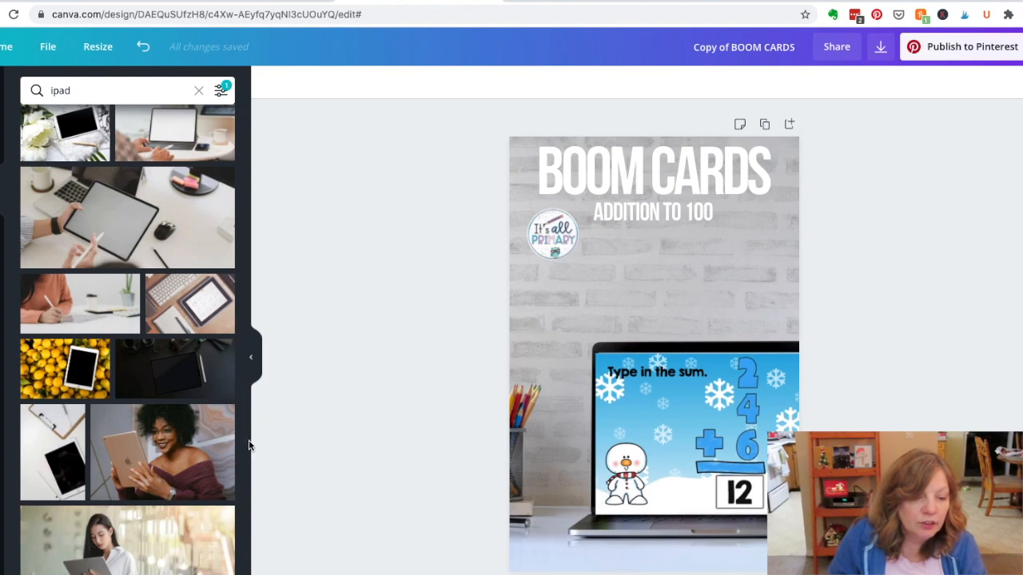
pyautogui.moveTo(246, 434); pyautogui.dragTo(203, 180)
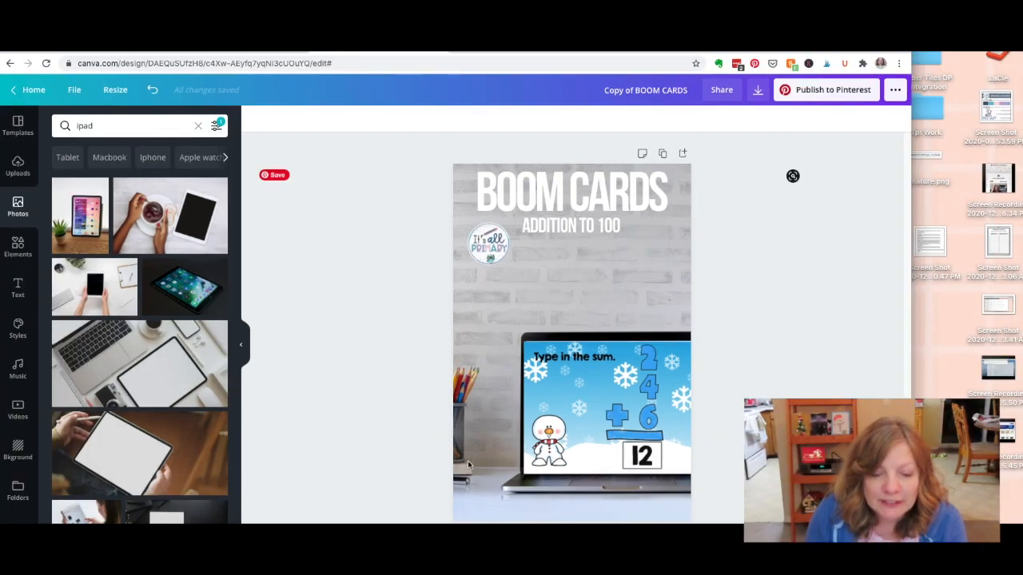
# Delete the snowman card and place the brand board screenshot from the desktop over the laptop screen instead
pyautogui.click(595, 406)
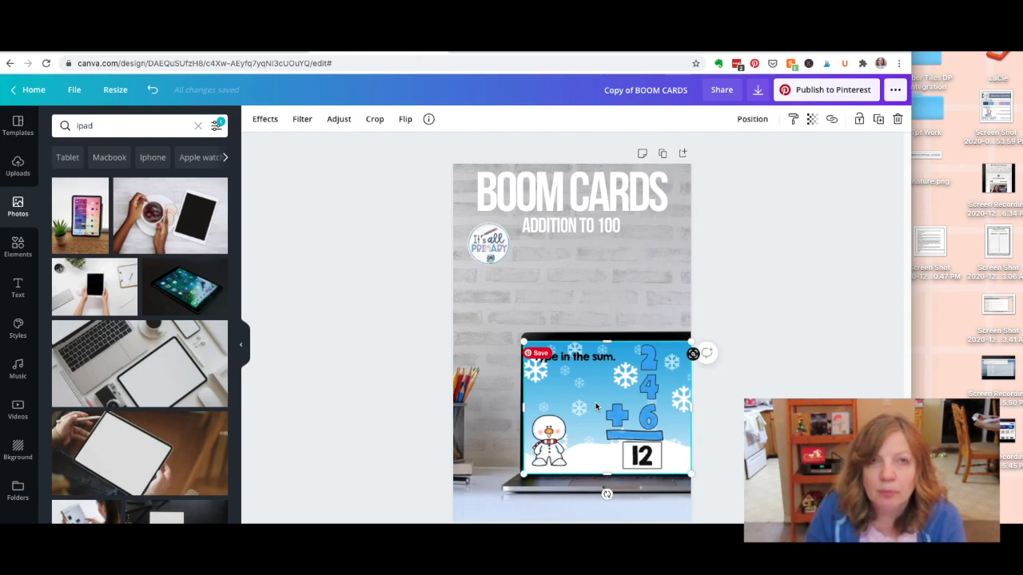
pyautogui.press('Delete')
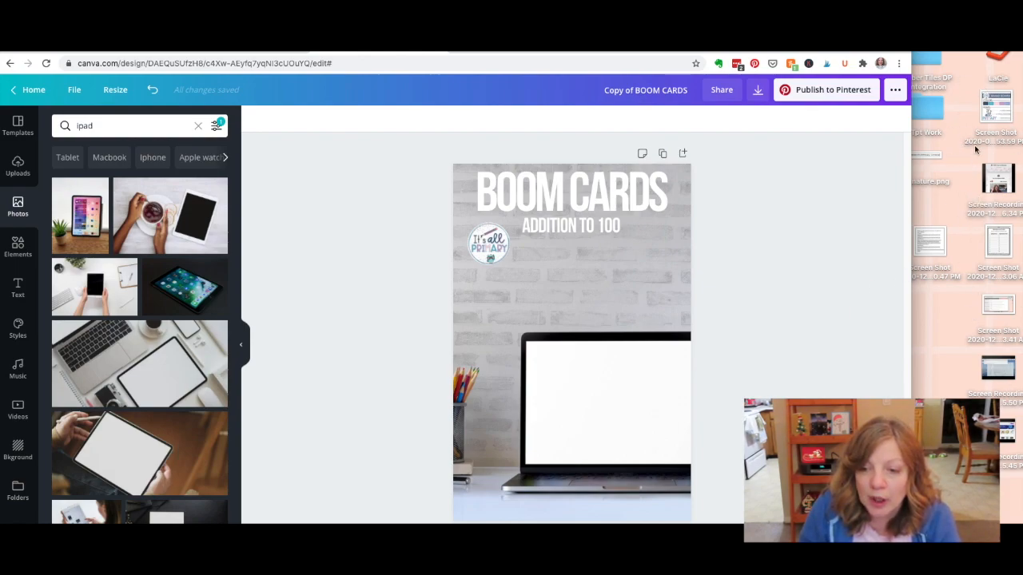
pyautogui.moveTo(996, 112); pyautogui.dragTo(782, 250)
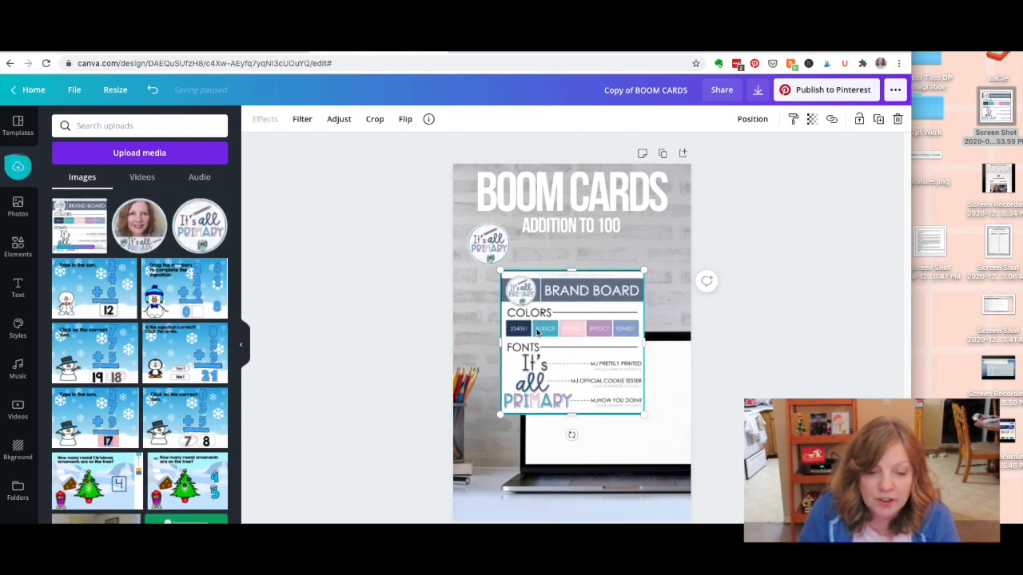
pyautogui.moveTo(568, 364); pyautogui.dragTo(617, 374)
pyautogui.moveTo(672, 402); pyautogui.dragTo(686, 408)
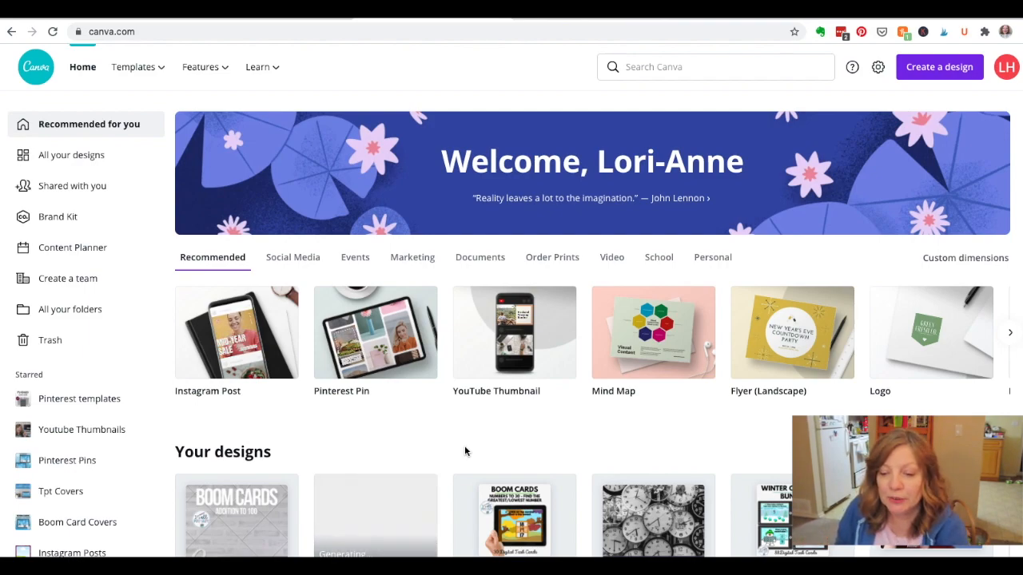
# Create a YouTube Thumbnail design and apply the recently used "Biceps and Triceps" template
pyautogui.click(510, 397)
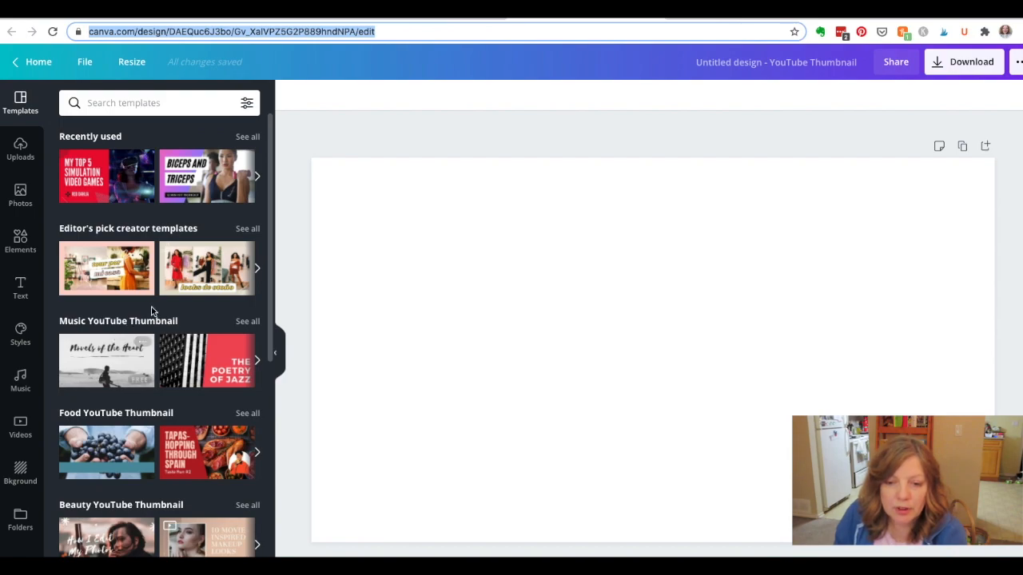
pyautogui.click(213, 175)
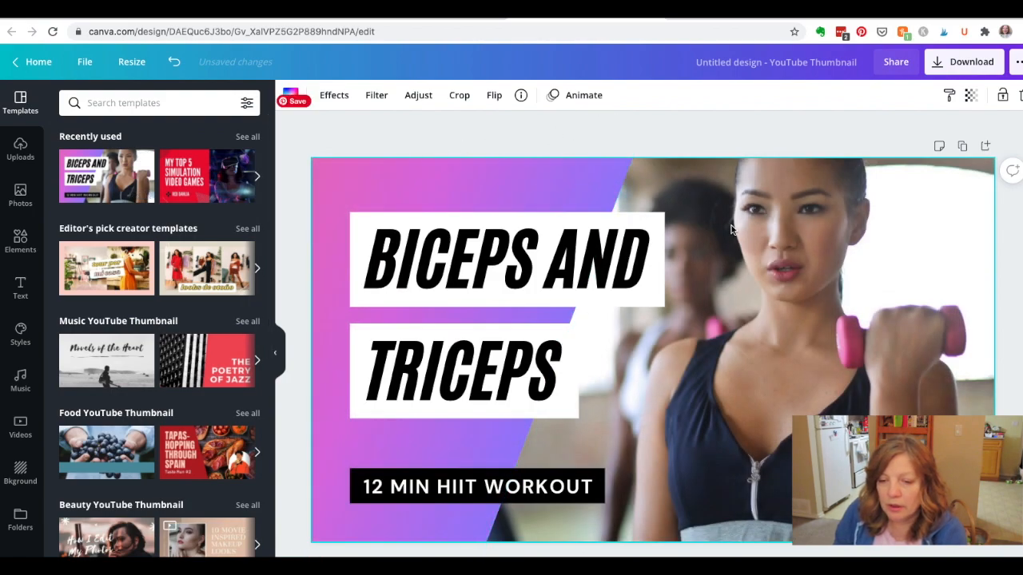
# Replace the headline text "BICEPS AND" with "CANVA"
pyautogui.click(570, 291)
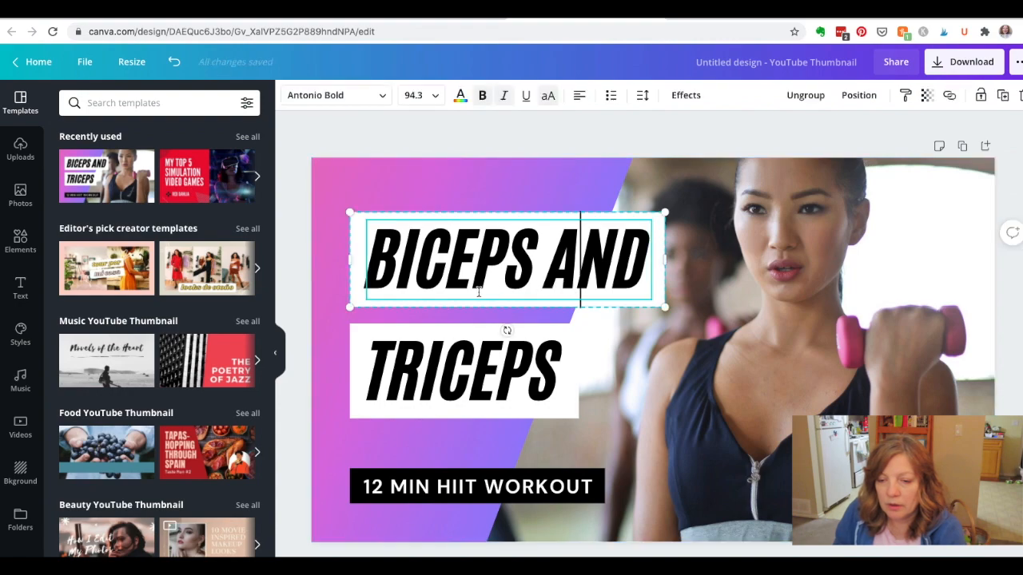
pyautogui.moveTo(368, 293); pyautogui.dragTo(641, 221)
pyautogui.write('CN')
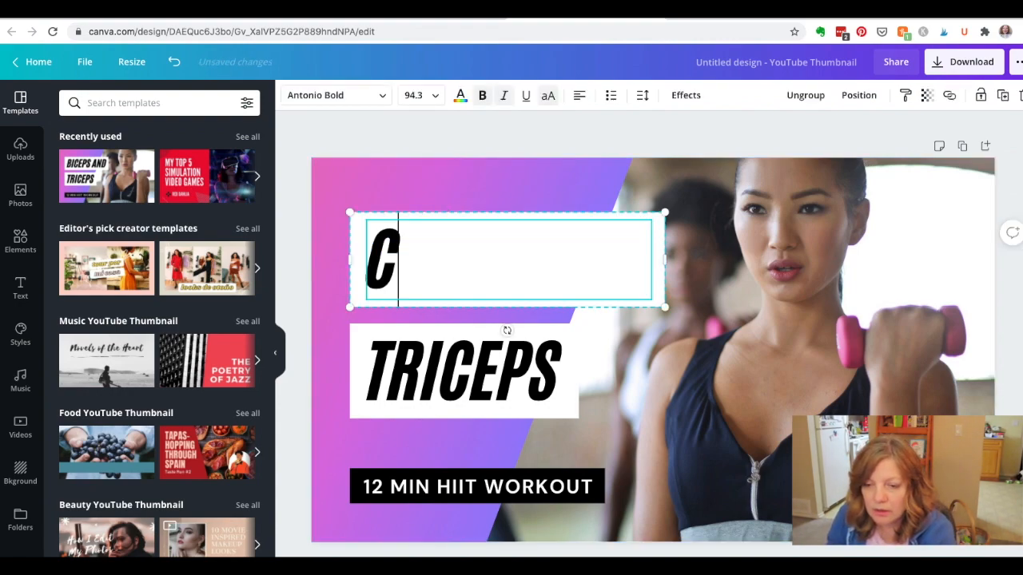
pyautogui.press('BackSpace')
pyautogui.write('ANVA')
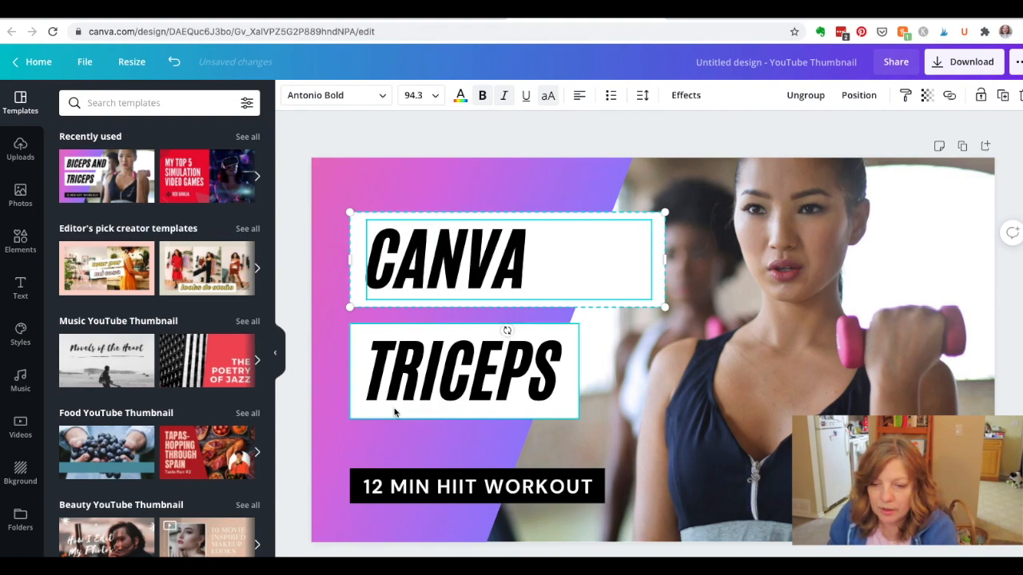
# Change the headline to "TIPS & TRICKS" and widen its box so the text fits on one line
pyautogui.click(383, 377)
pyautogui.moveTo(382, 374); pyautogui.dragTo(568, 227)
pyautogui.write('TIP')
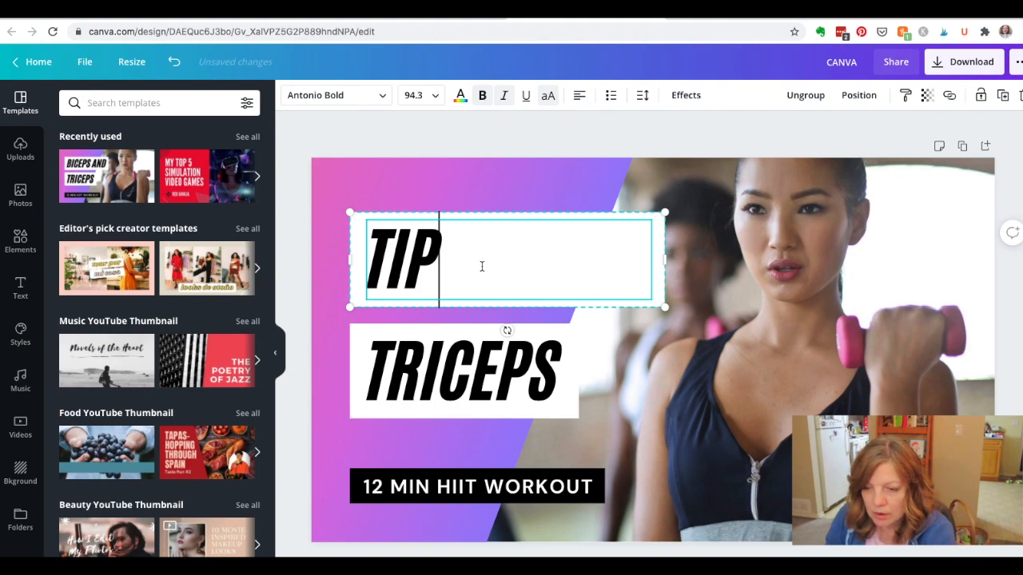
pyautogui.write('S & ')
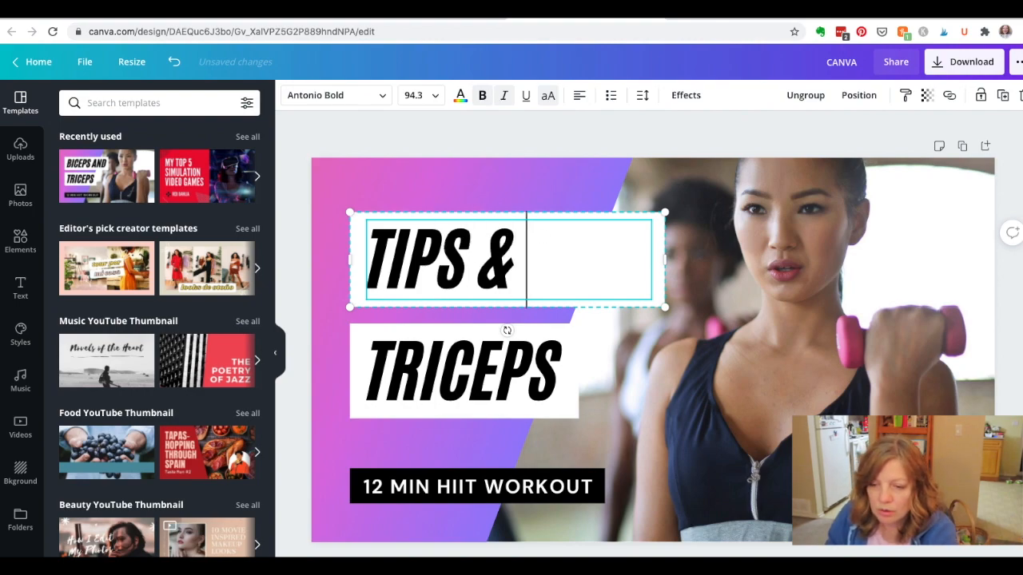
pyautogui.write('TRICKS')
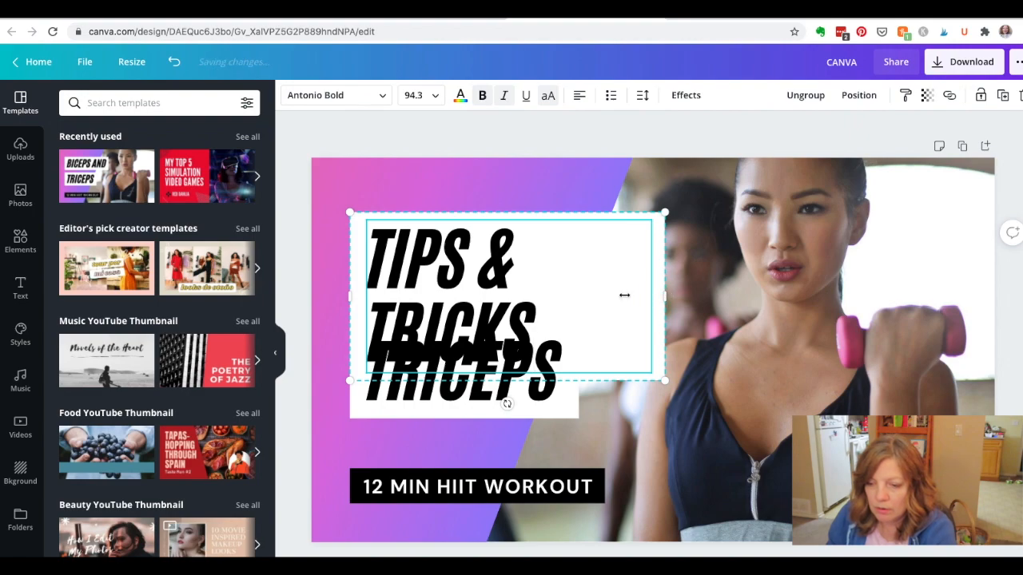
pyautogui.moveTo(663, 294); pyautogui.dragTo(703, 266)
# Replace the "TRICEPS" text with "FOR YOUR TEACHER SIDE HUSTLE"
pyautogui.click(535, 342)
pyautogui.click(477, 371)
pyautogui.click(372, 372)
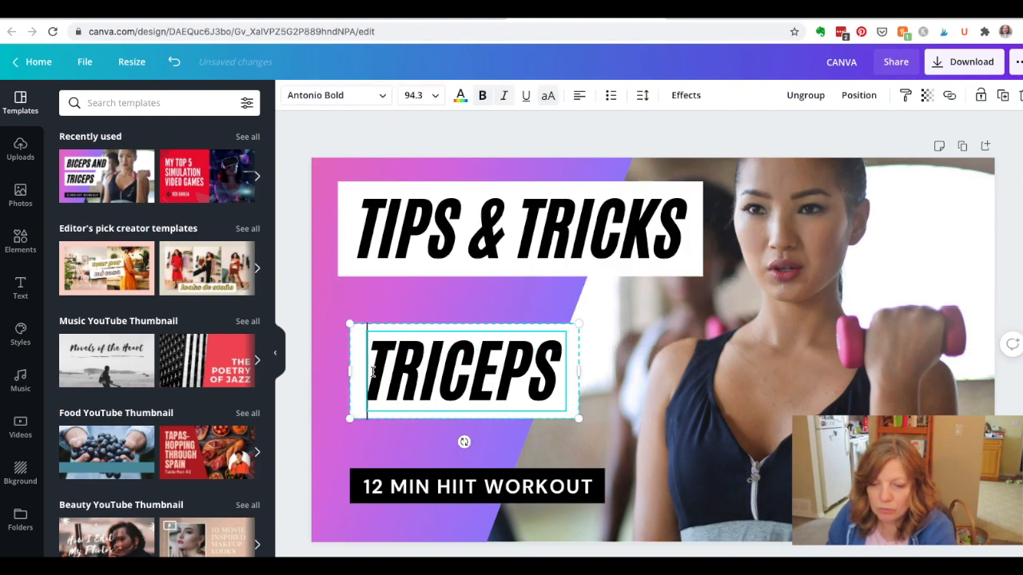
pyautogui.moveTo(373, 372); pyautogui.dragTo(559, 372)
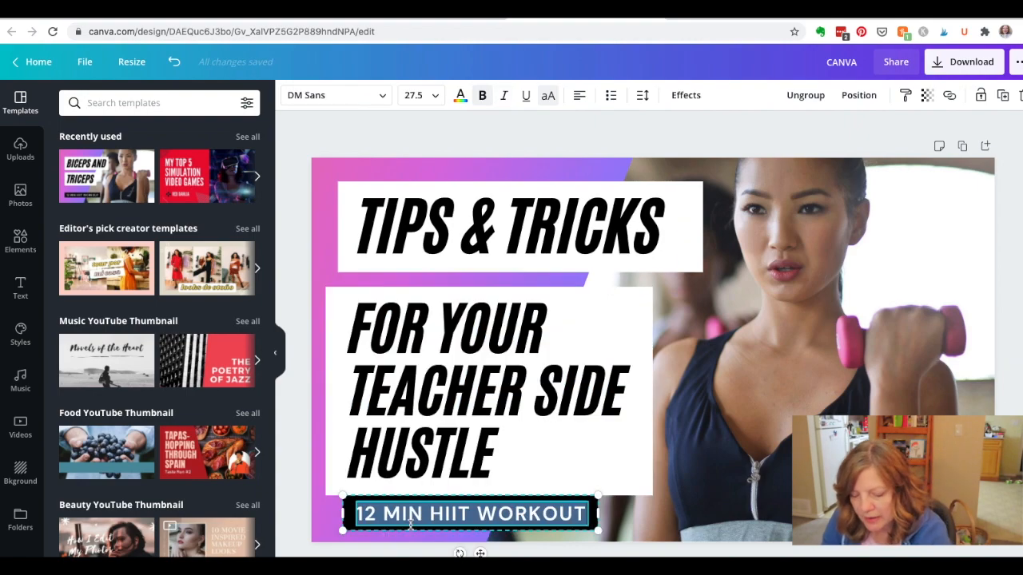
# Change the black caption "12 MIN HIIT WORKOUT" to "FOR YOUR TEACHER SIDE HUSTLE" and widen its box to fit one line
pyautogui.write('FOR')
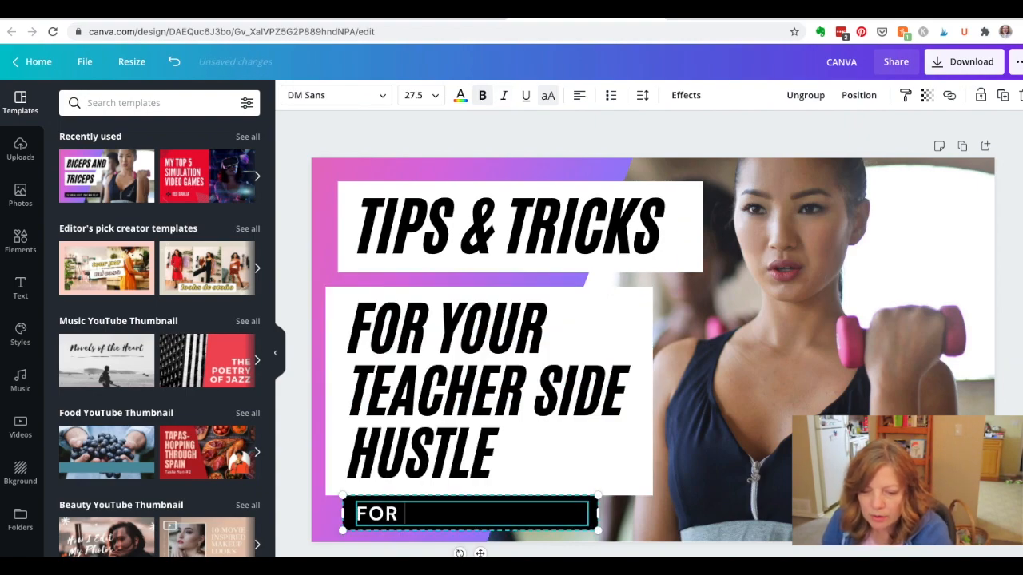
pyautogui.write(' YOUR TEACHER')
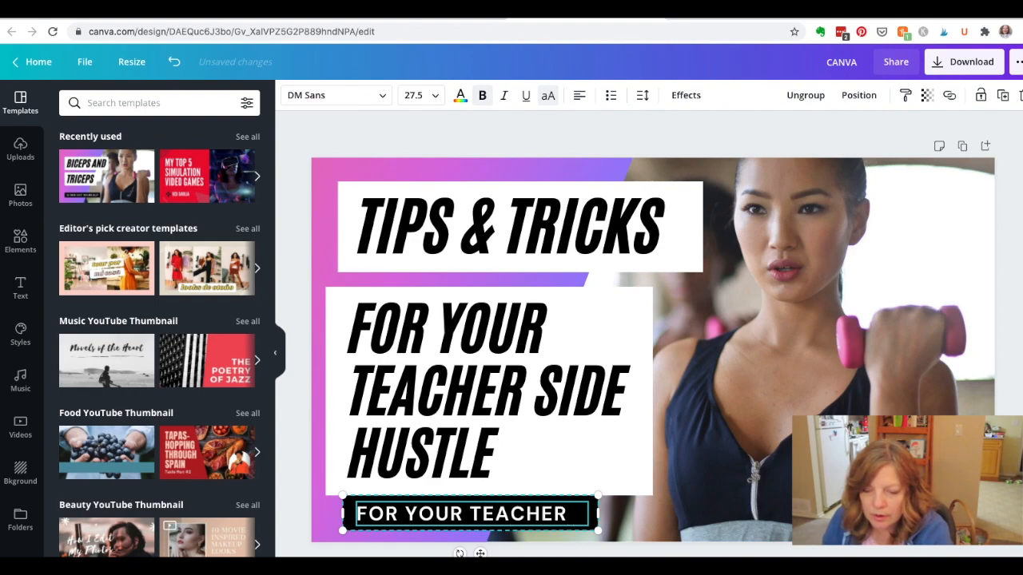
pyautogui.write(' SIDE HUSTLE')
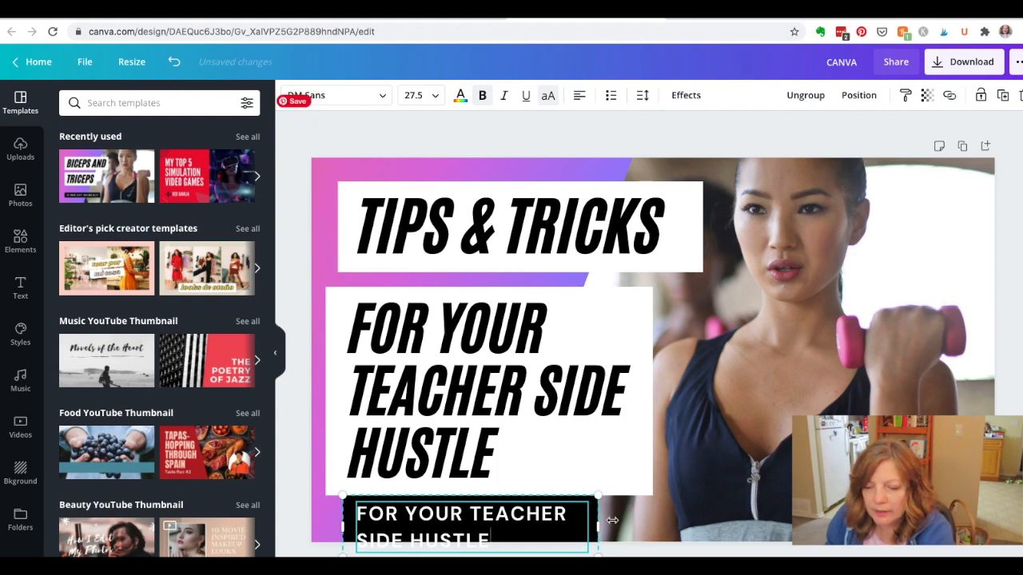
pyautogui.moveTo(599, 524); pyautogui.dragTo(736, 514)
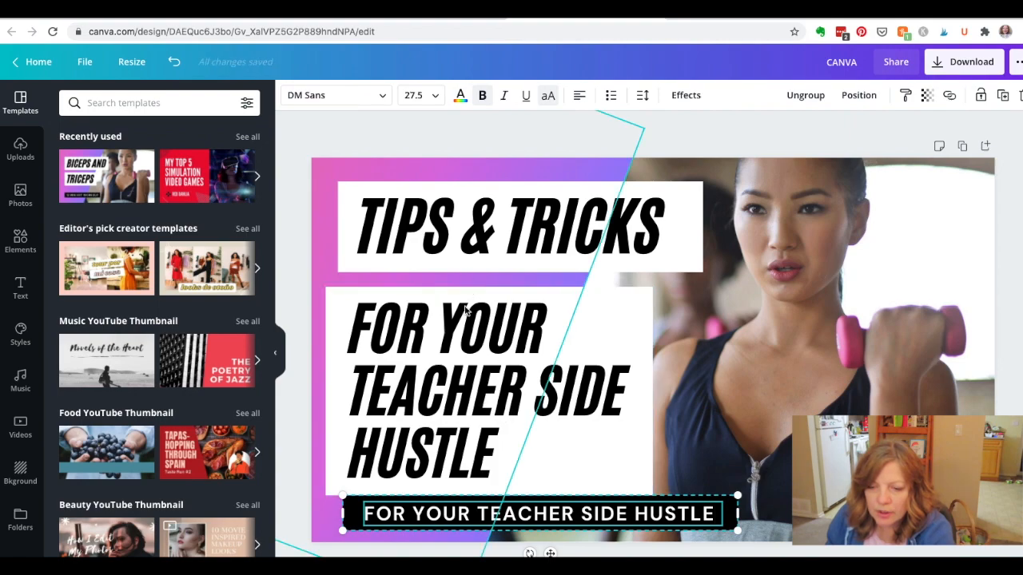
# Replace the white-box text "FOR YOUR TEACHER SIDE HUSTLE" with "CANVA"
pyautogui.click(464, 324)
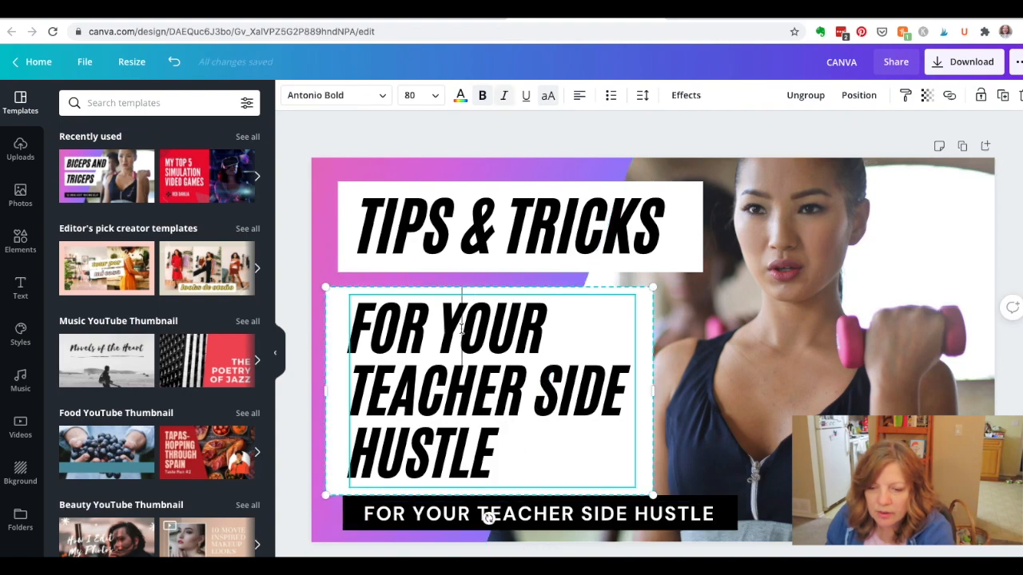
pyautogui.click(352, 328)
pyautogui.moveTo(352, 328); pyautogui.dragTo(620, 447)
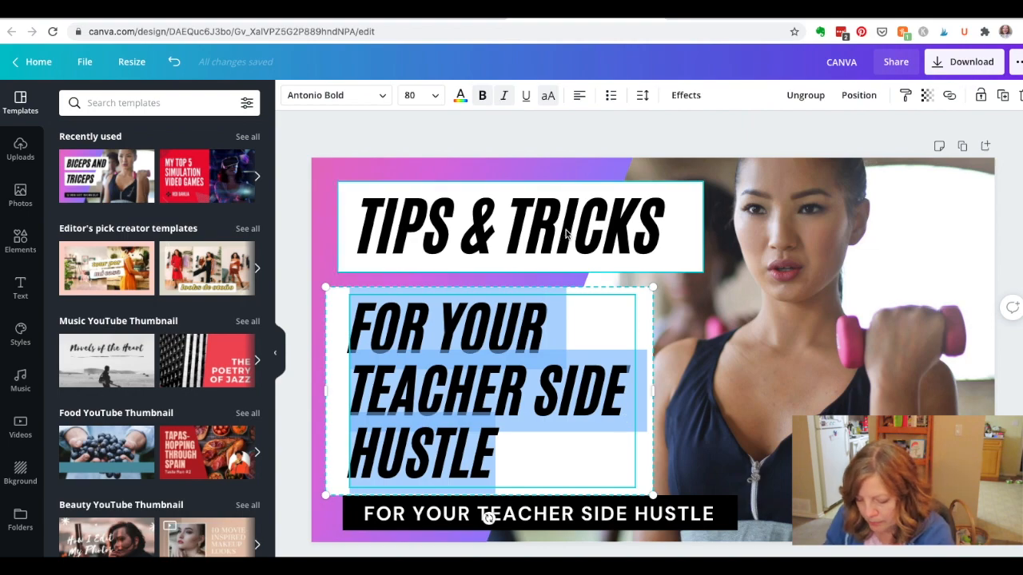
pyautogui.write('CANVA')
# Swap the two white text boxes so "CANVA" sits near the page top and "TIPS & TRICKS" is below it
pyautogui.click(535, 229)
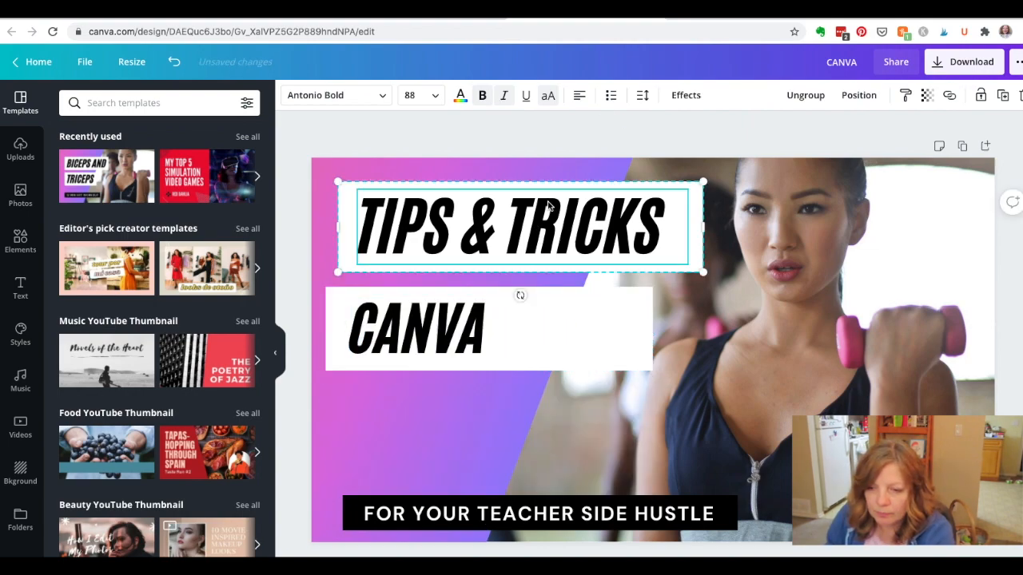
pyautogui.moveTo(553, 191); pyautogui.dragTo(542, 376)
pyautogui.moveTo(544, 333); pyautogui.dragTo(582, 216)
# Narrow the box around "CANVA" to fit the word and set its font size to 104
pyautogui.moveTo(692, 210); pyautogui.dragTo(609, 232)
pyautogui.click(542, 228)
pyautogui.moveTo(531, 227); pyautogui.dragTo(391, 249)
pyautogui.click(416, 95)
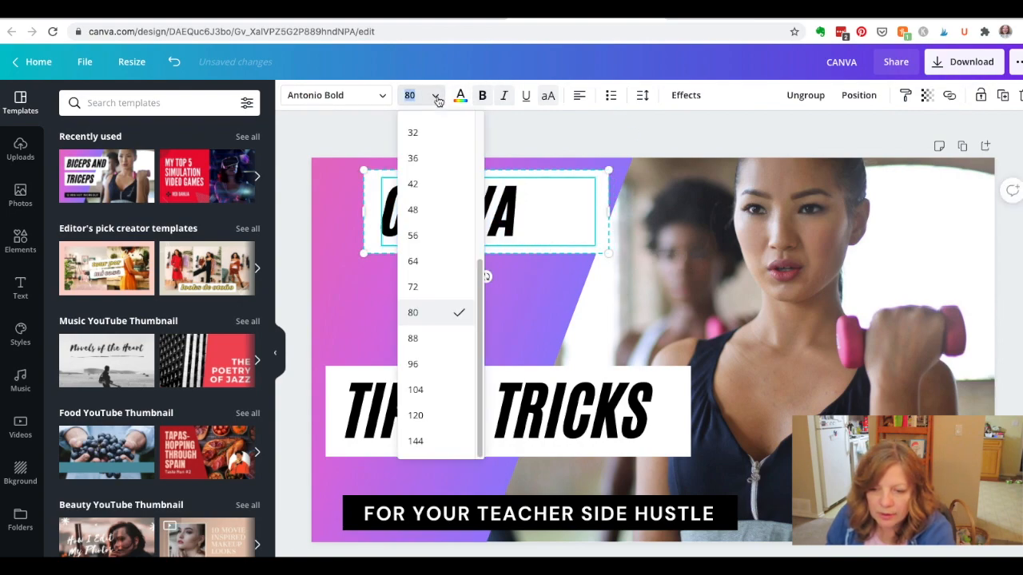
pyautogui.click(412, 389)
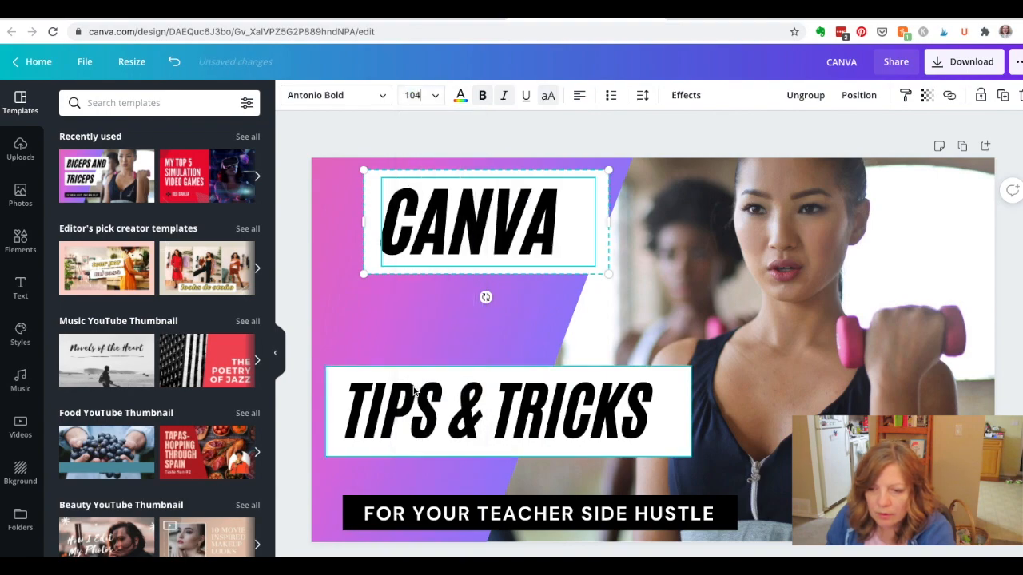
# Move "TIPS & TRICKS" up beneath "CANVA" and place the black caption directly under it
pyautogui.click(532, 376)
pyautogui.click(503, 380)
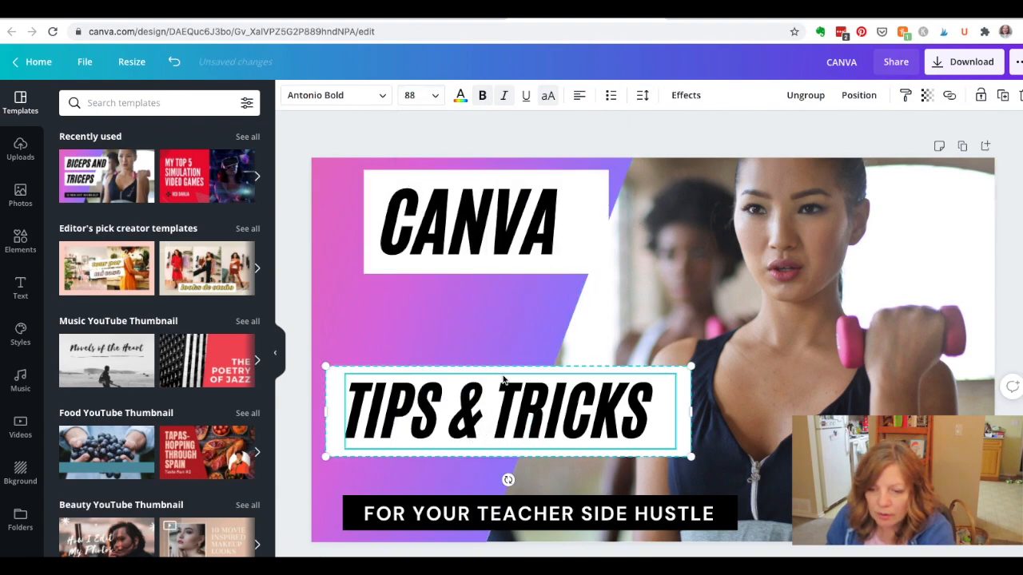
pyautogui.moveTo(528, 400); pyautogui.dragTo(522, 323)
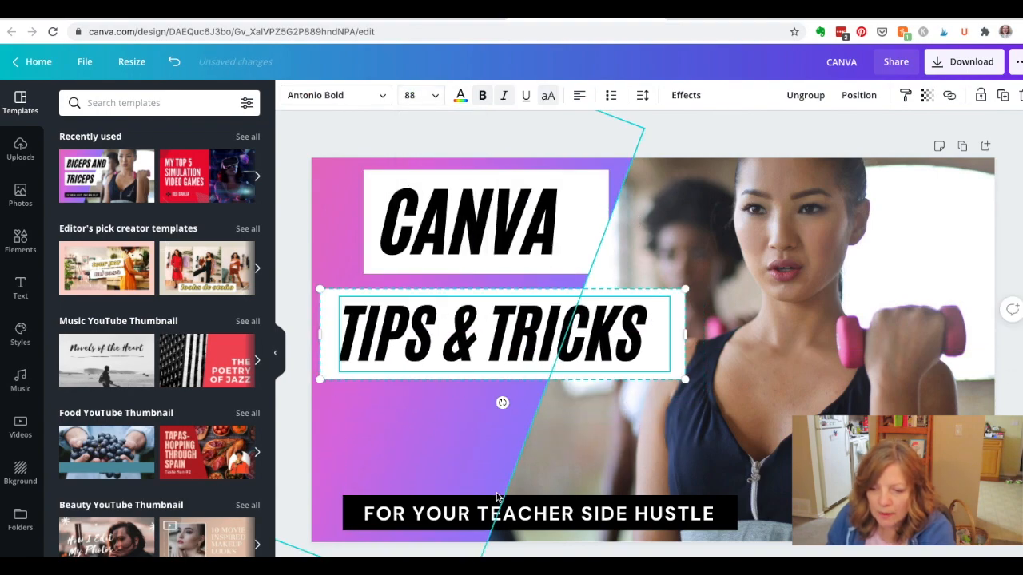
pyautogui.moveTo(497, 503); pyautogui.dragTo(477, 395)
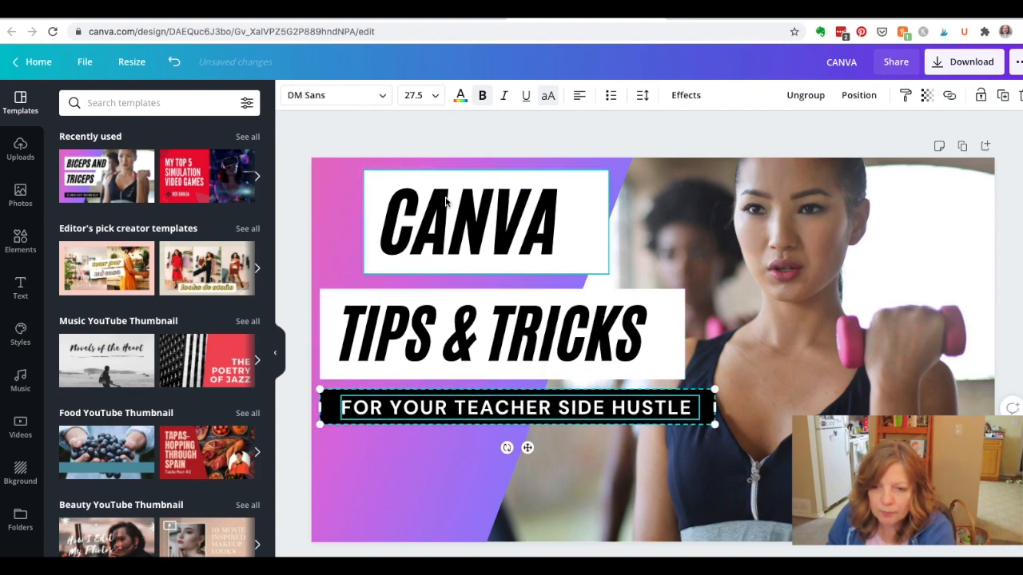
# Reduce the black caption's font size to 24 and narrow its box to fit the text
pyautogui.click(434, 97)
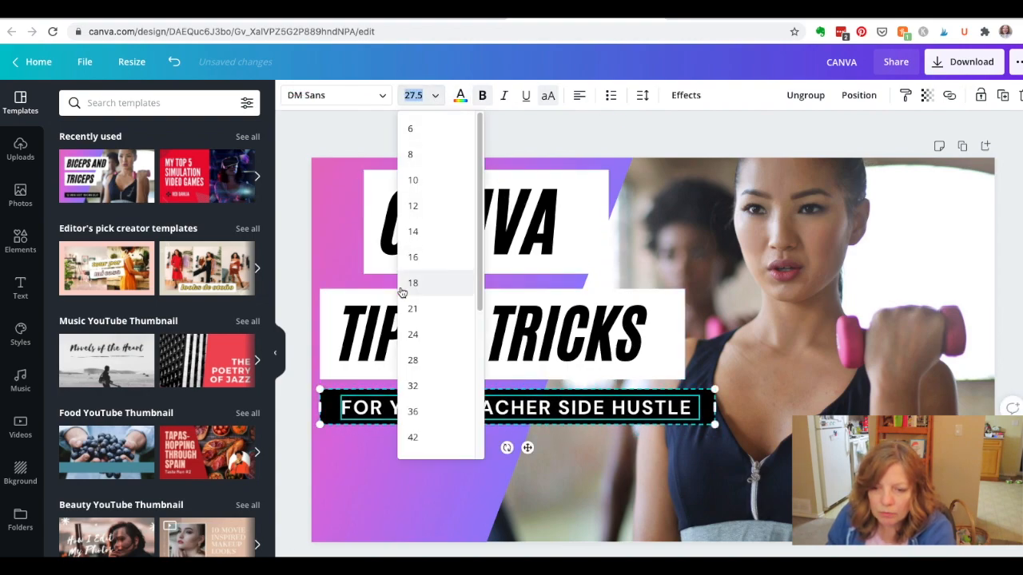
pyautogui.click(409, 283)
pyautogui.click(436, 103)
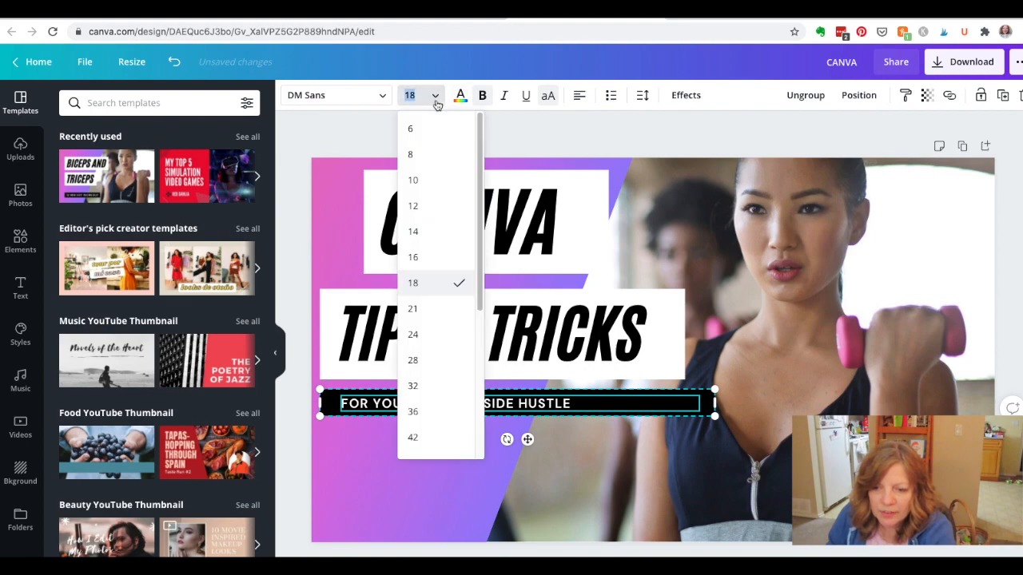
pyautogui.click(414, 334)
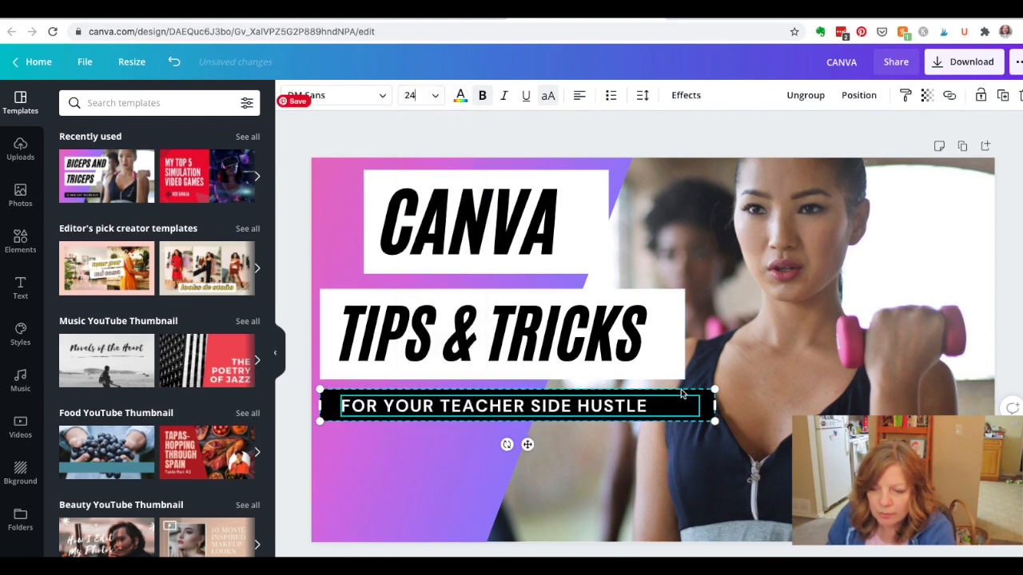
pyautogui.moveTo(714, 406); pyautogui.dragTo(662, 414)
# Delete the fitness photo and add the uploaded desk photo with printer and monitor, enlarged to cover the whole page
pyautogui.click(570, 508)
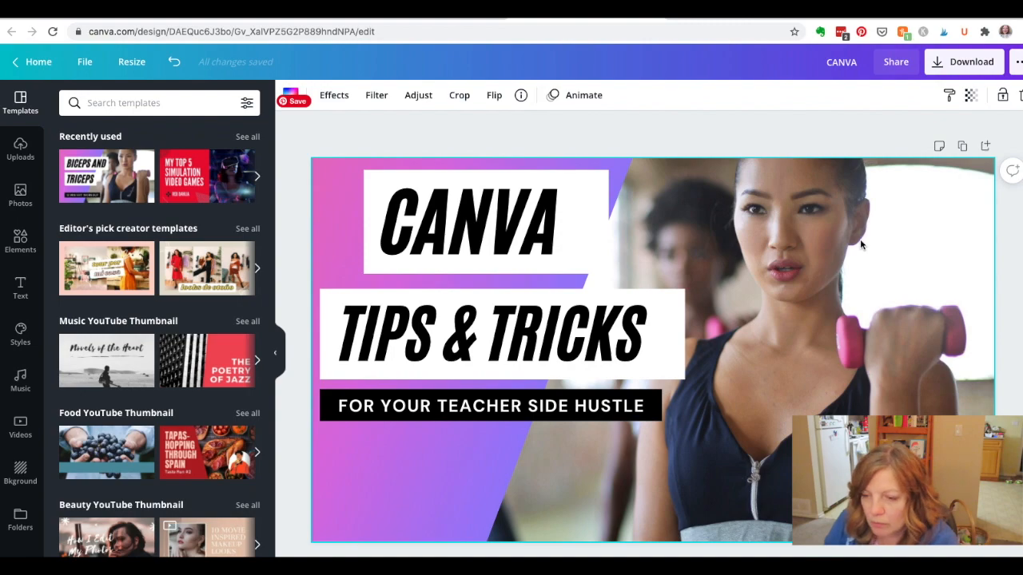
pyautogui.press('Delete')
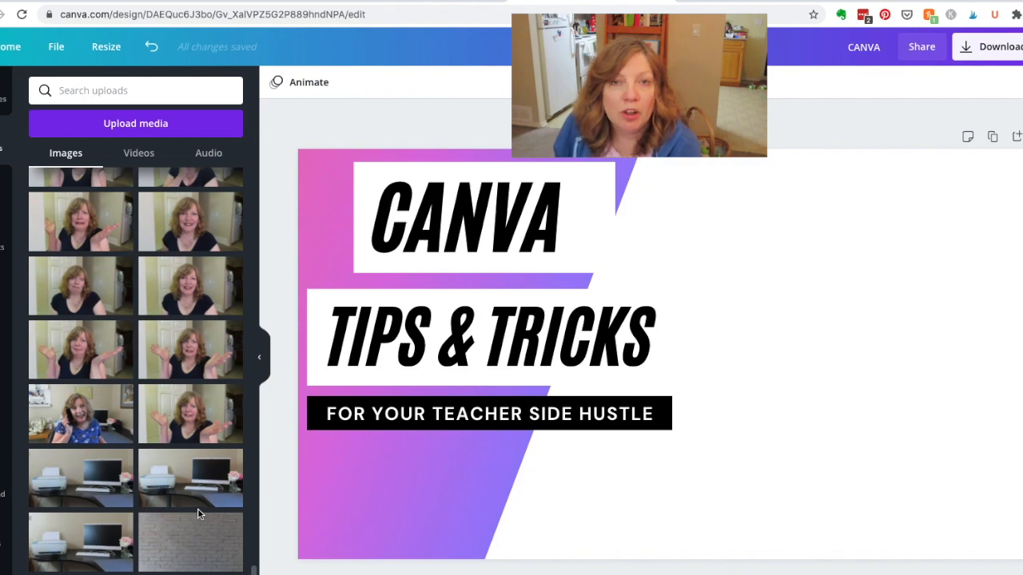
pyautogui.click(195, 493)
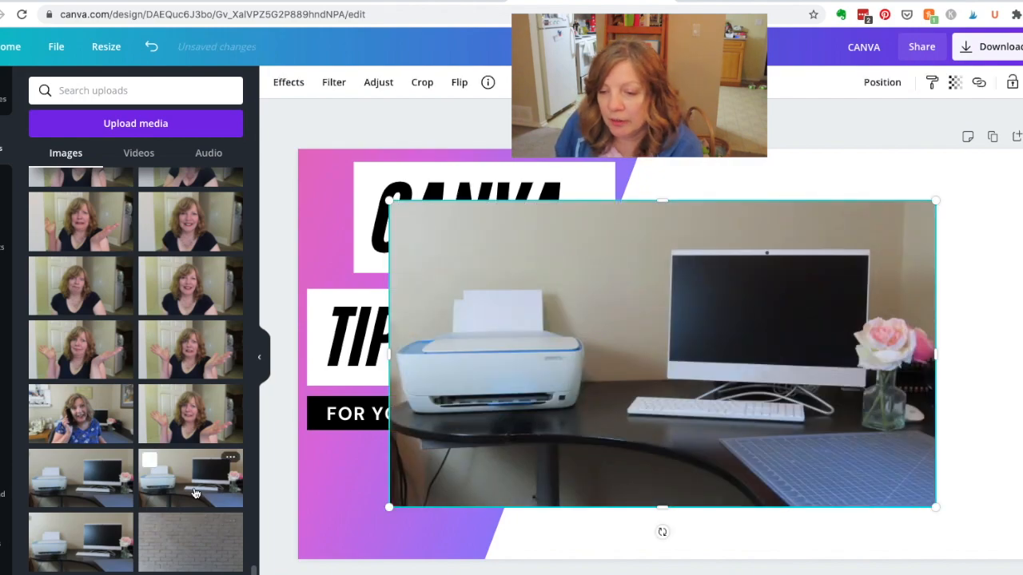
pyautogui.moveTo(934, 206); pyautogui.dragTo(1021, 150)
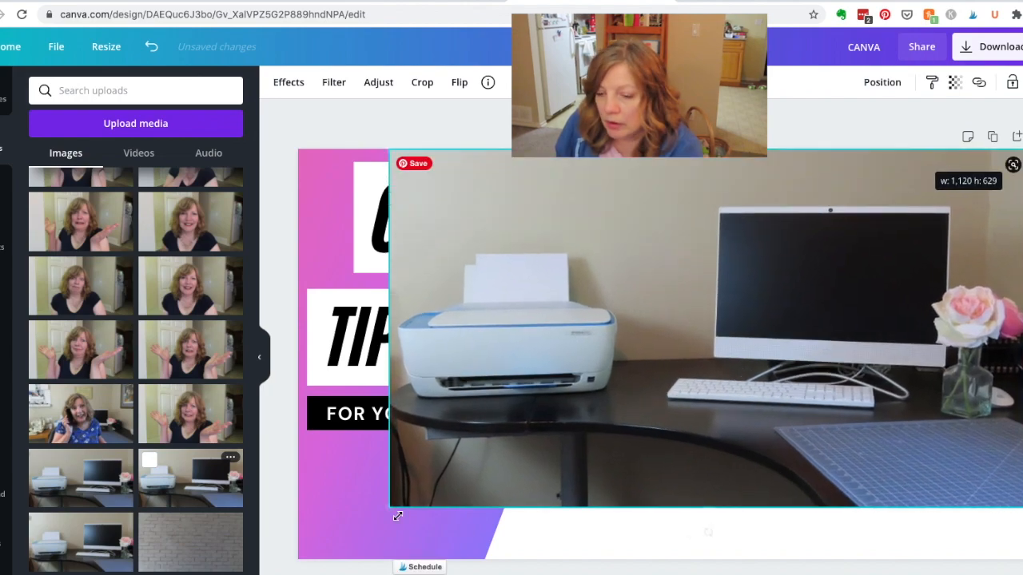
pyautogui.moveTo(390, 508); pyautogui.dragTo(299, 555)
pyautogui.moveTo(300, 556); pyautogui.dragTo(299, 557)
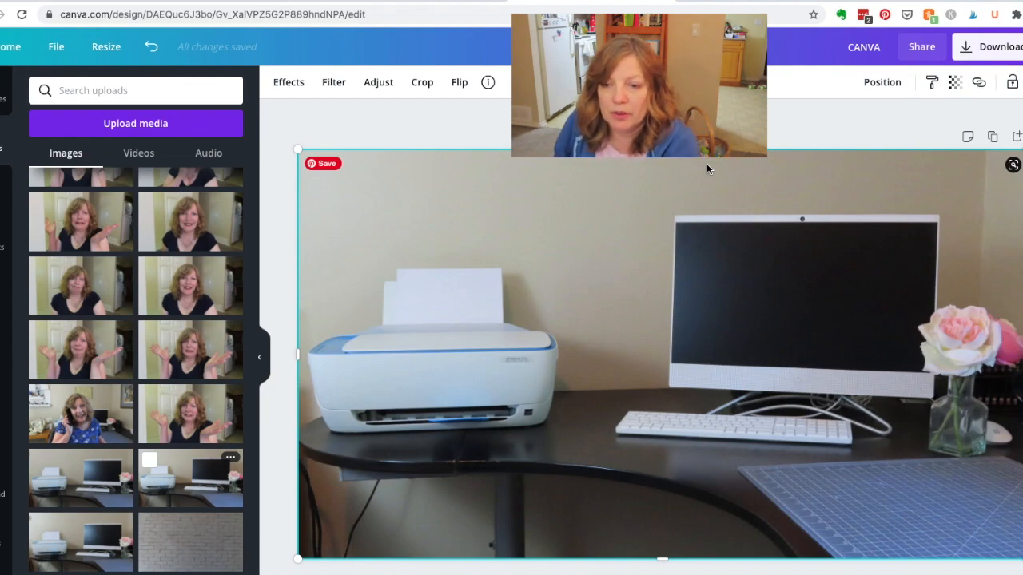
# Blur the desk photo with a Blur adjustment of 17
pyautogui.click(379, 83)
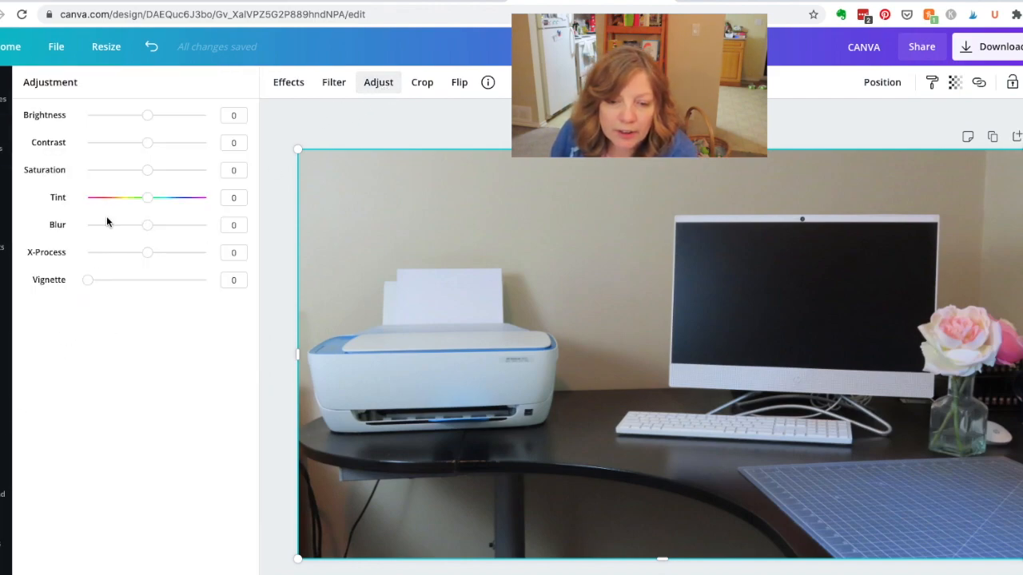
pyautogui.click(146, 225)
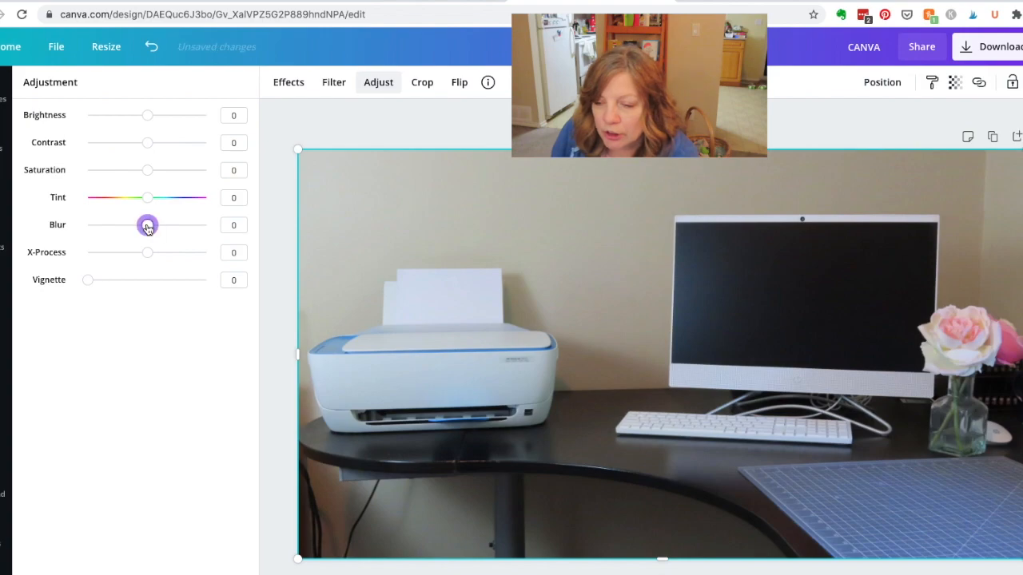
pyautogui.moveTo(154, 229); pyautogui.dragTo(157, 227)
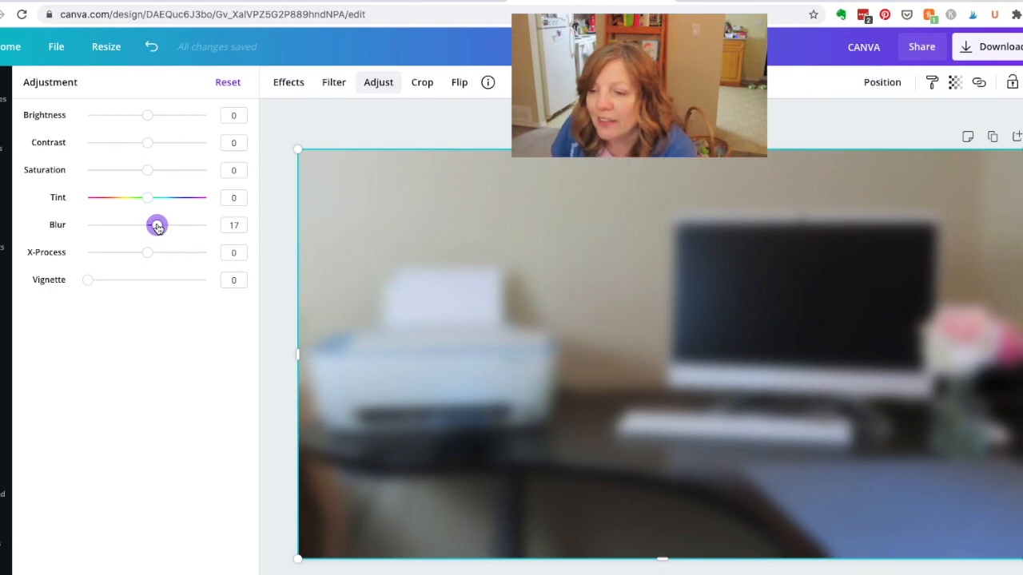
# Send the blurred desk photo to the back and delete the pink-purple gradient shape
pyautogui.click(881, 82)
pyautogui.click(834, 152)
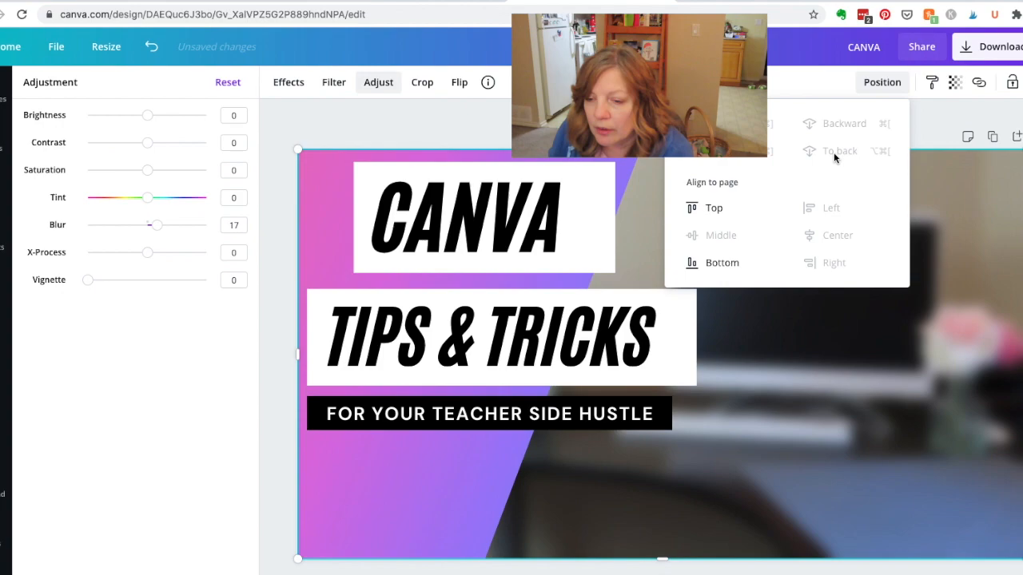
pyautogui.click(3, 148)
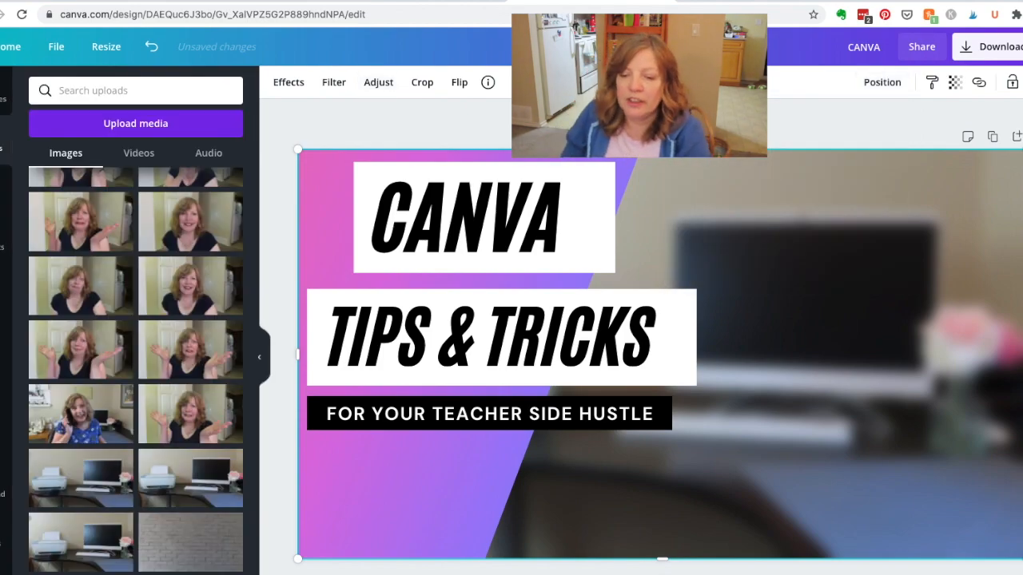
pyautogui.click(370, 483)
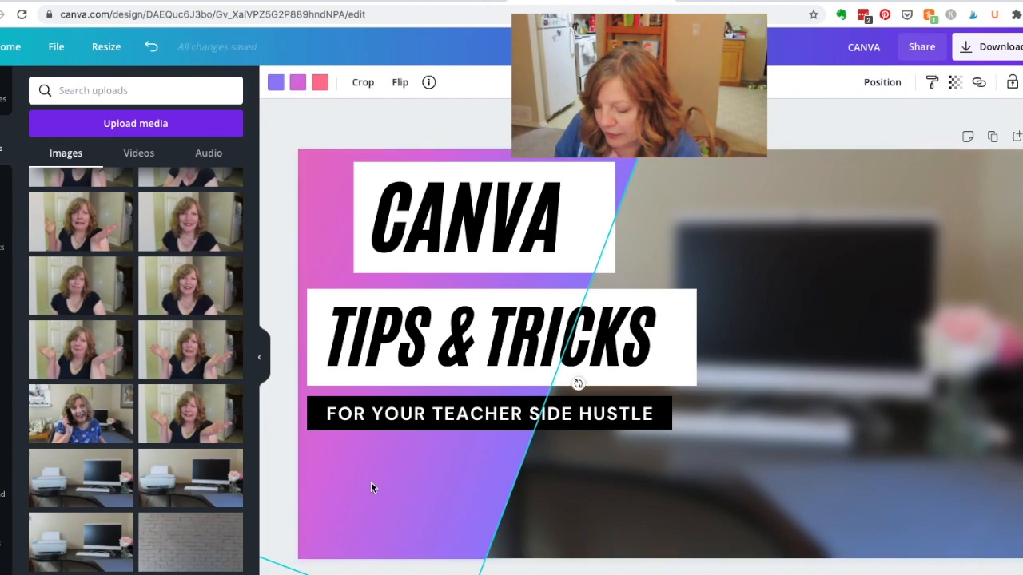
pyautogui.press('Delete')
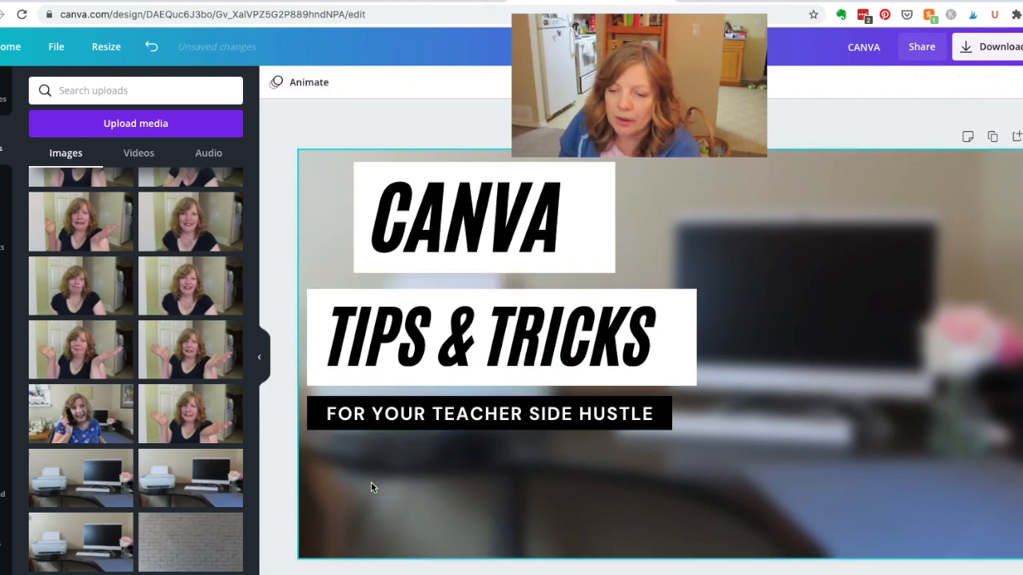
# Move the caption, "TIPS & TRICKS" and "CANVA" boxes lower on the page, with "CANVA" at font size 120
pyautogui.moveTo(474, 409); pyautogui.dragTo(474, 459)
pyautogui.moveTo(492, 382); pyautogui.dragTo(480, 424)
pyautogui.moveTo(514, 213); pyautogui.dragTo(514, 268)
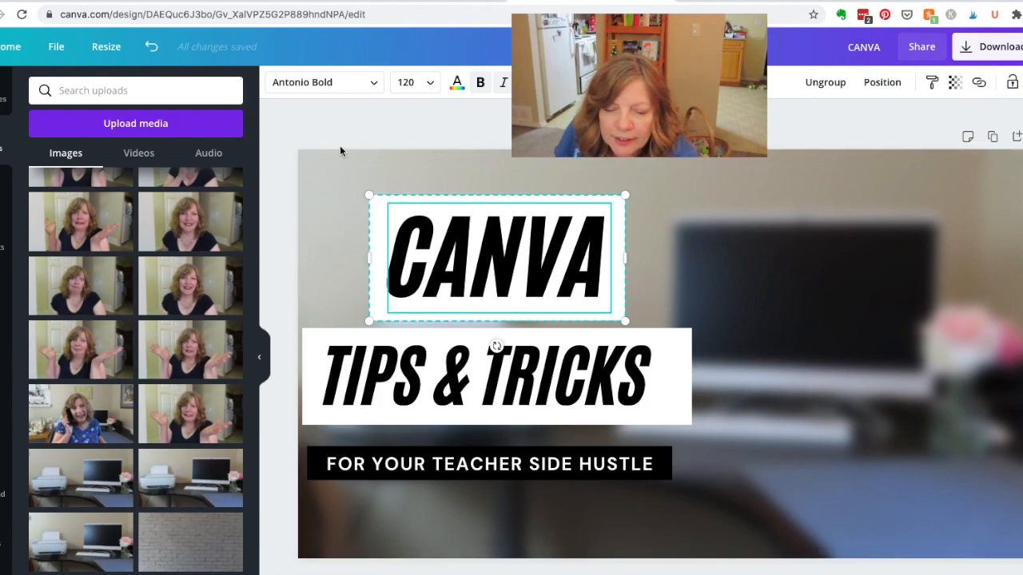
# Show the rulers and pull out a vertical guide, placing it at the page's left edge
pyautogui.click(56, 48)
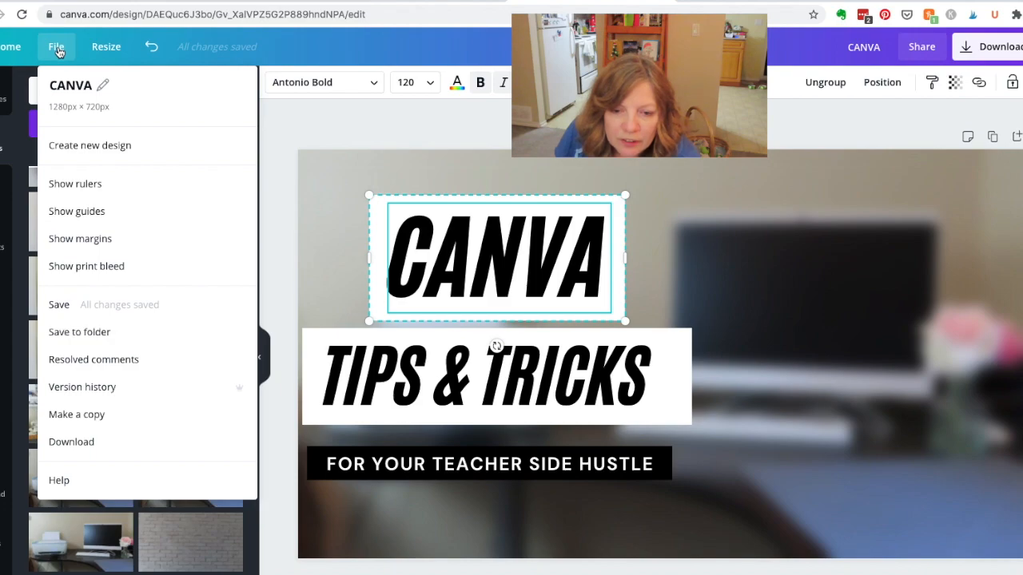
pyautogui.click(70, 186)
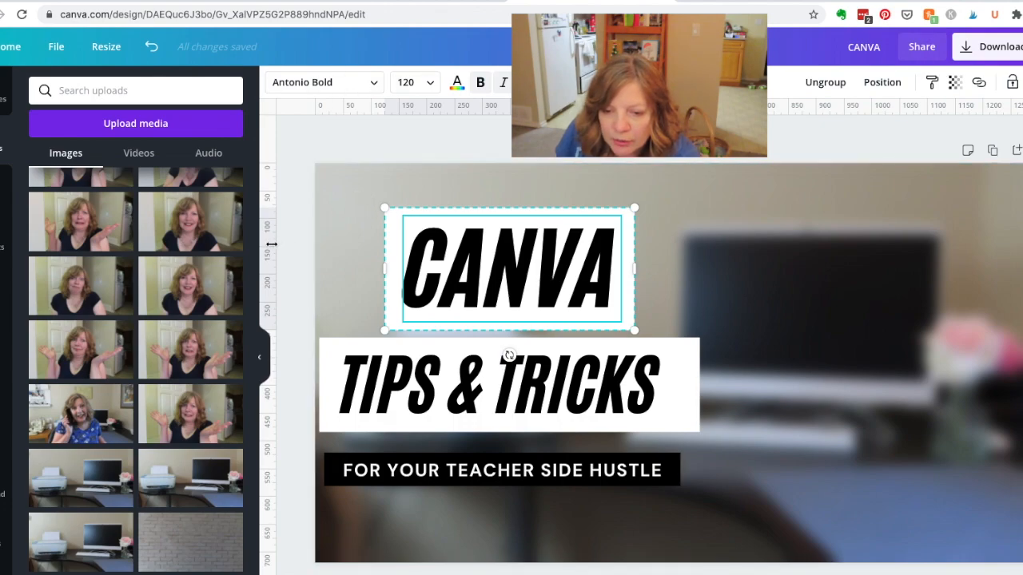
pyautogui.moveTo(286, 240); pyautogui.dragTo(330, 239)
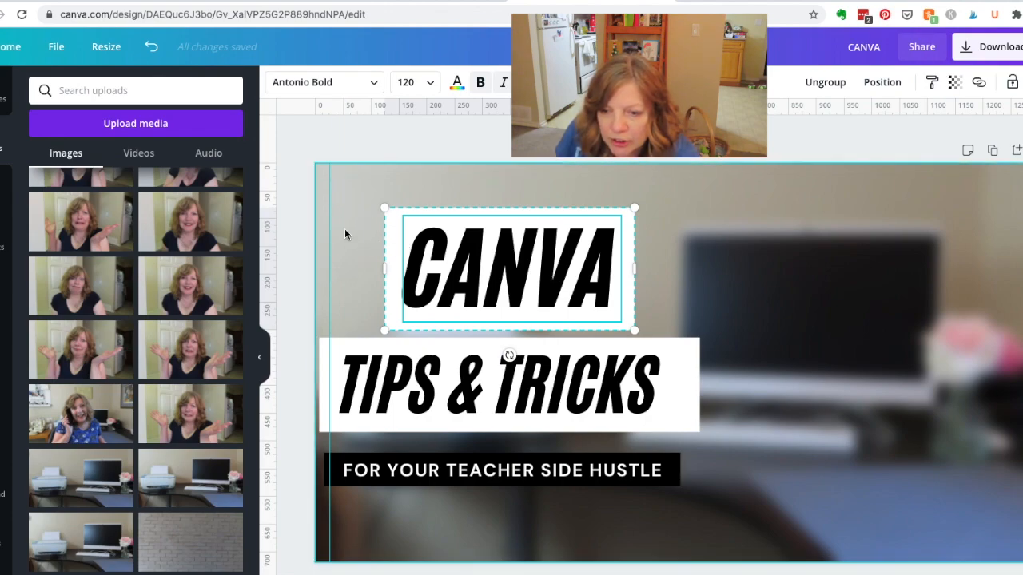
pyautogui.moveTo(327, 194); pyautogui.dragTo(315, 195)
# Center "CANVA" over "TIPS & TRICKS" at the upper margin line and tighten the headline and black caption beneath it
pyautogui.moveTo(412, 227); pyautogui.dragTo(380, 224)
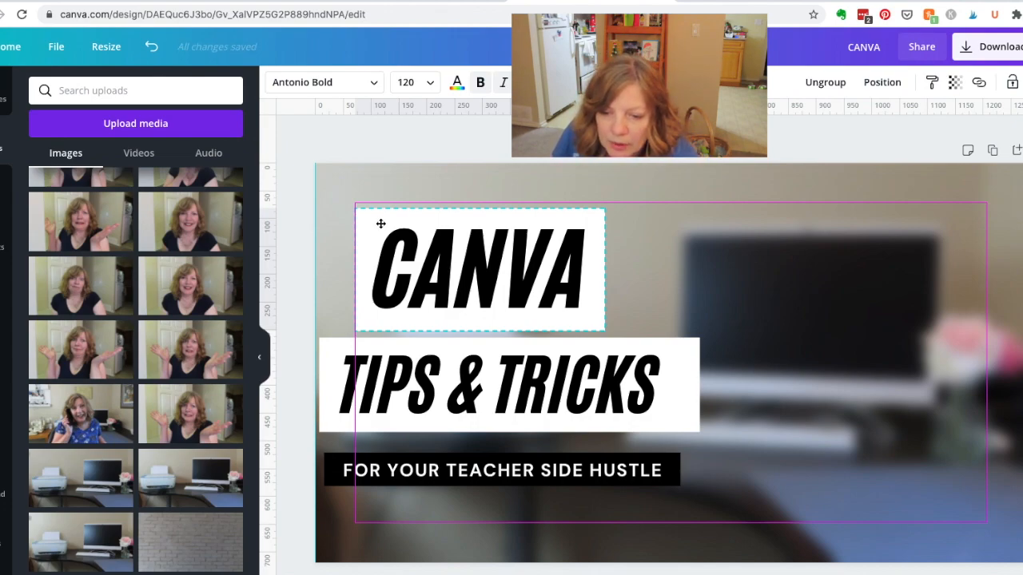
pyautogui.moveTo(381, 223); pyautogui.dragTo(382, 219)
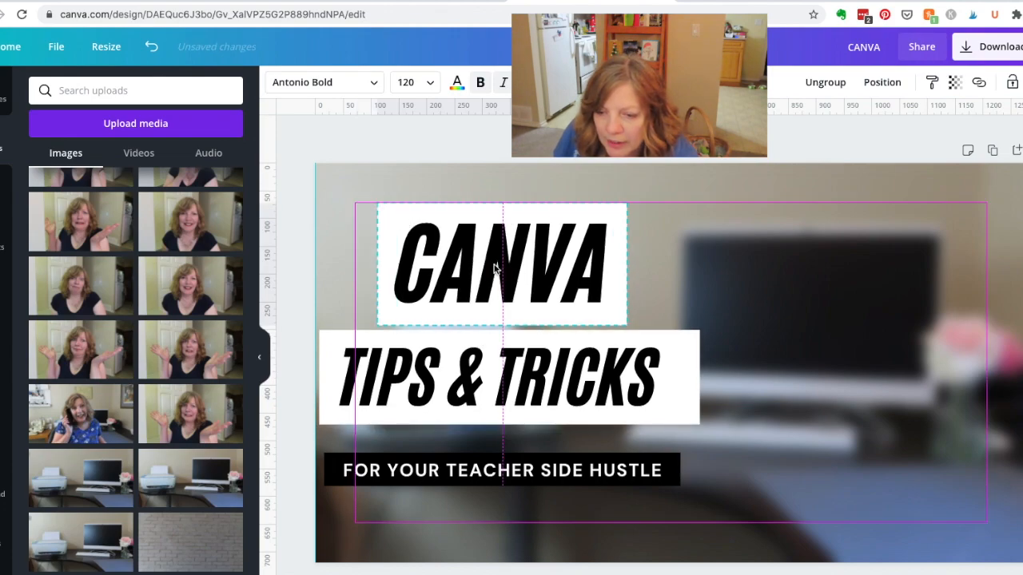
pyautogui.moveTo(495, 270); pyautogui.dragTo(496, 267)
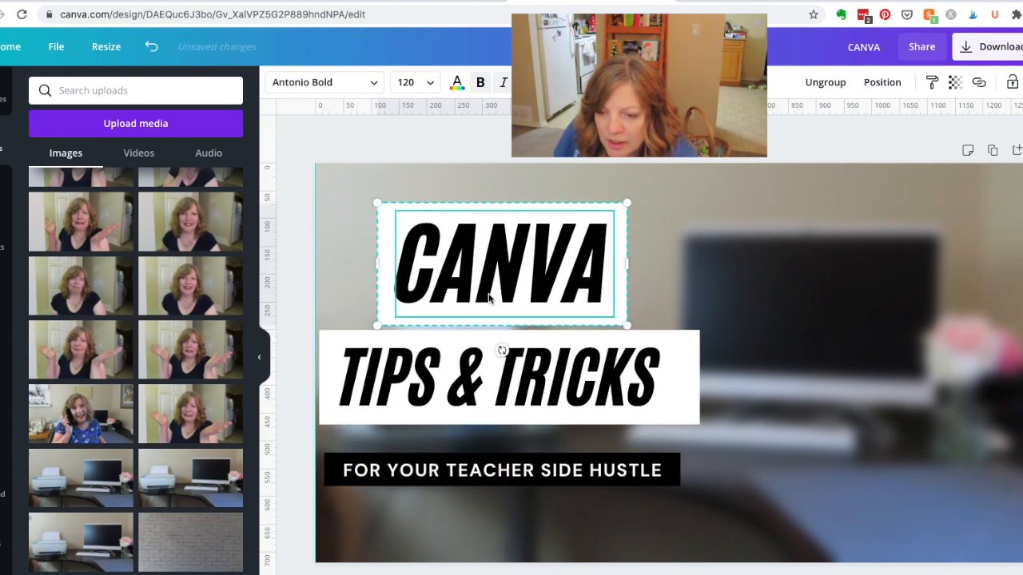
pyautogui.moveTo(501, 459); pyautogui.dragTo(506, 441)
pyautogui.click(554, 292)
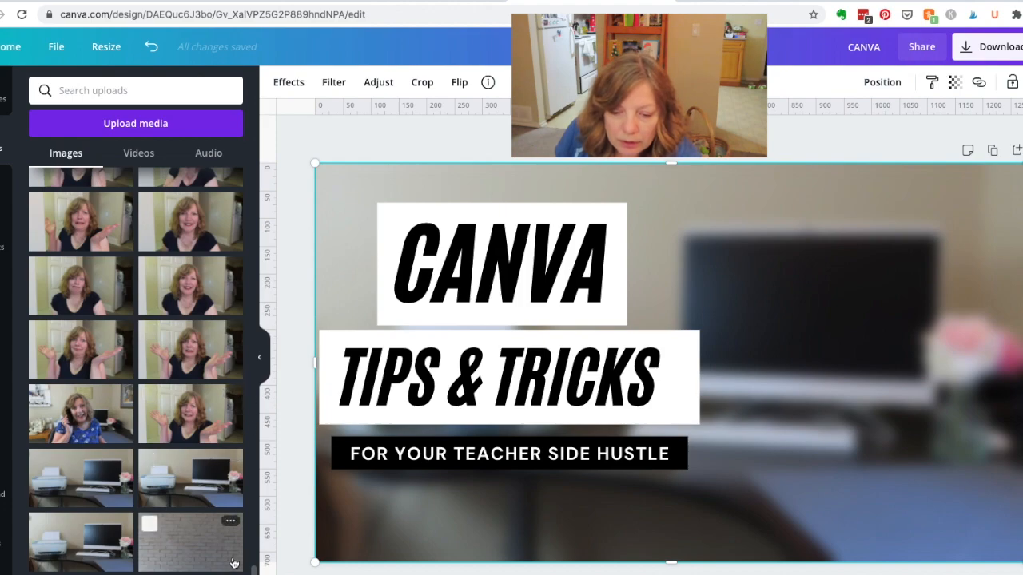
# Add the uploaded photo of the smiling woman pointing sideways and stretch it to nearly the full page height
pyautogui.scroll(-5, 257, 532)
pyautogui.moveTo(260, 519); pyautogui.dragTo(272, 265)
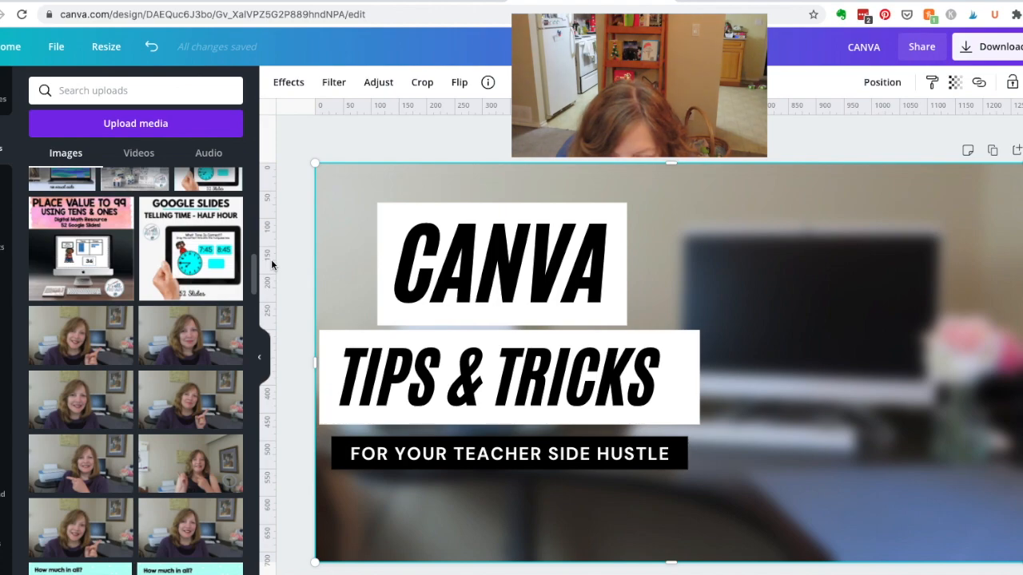
pyautogui.click(82, 473)
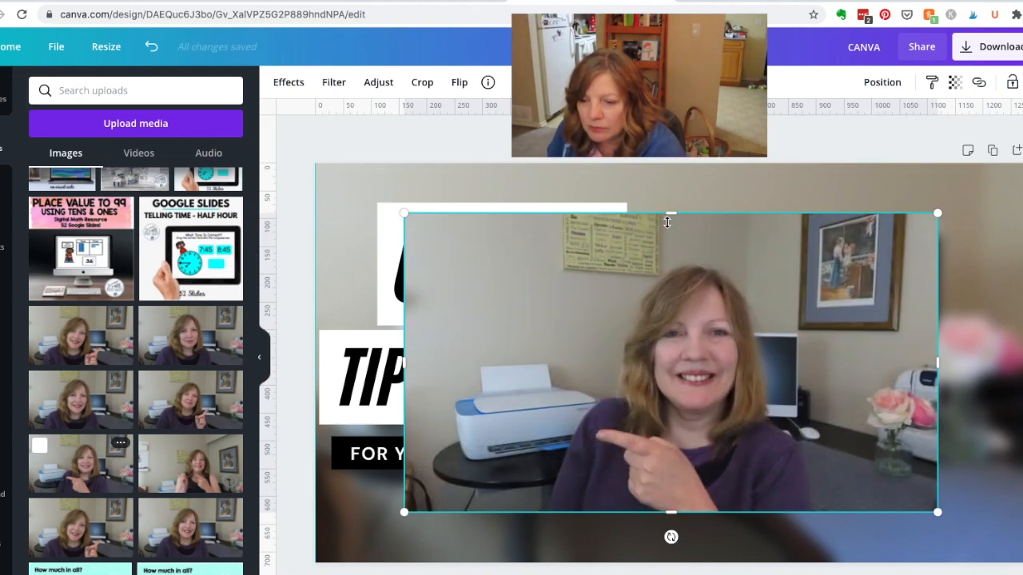
pyautogui.moveTo(672, 194); pyautogui.dragTo(676, 169)
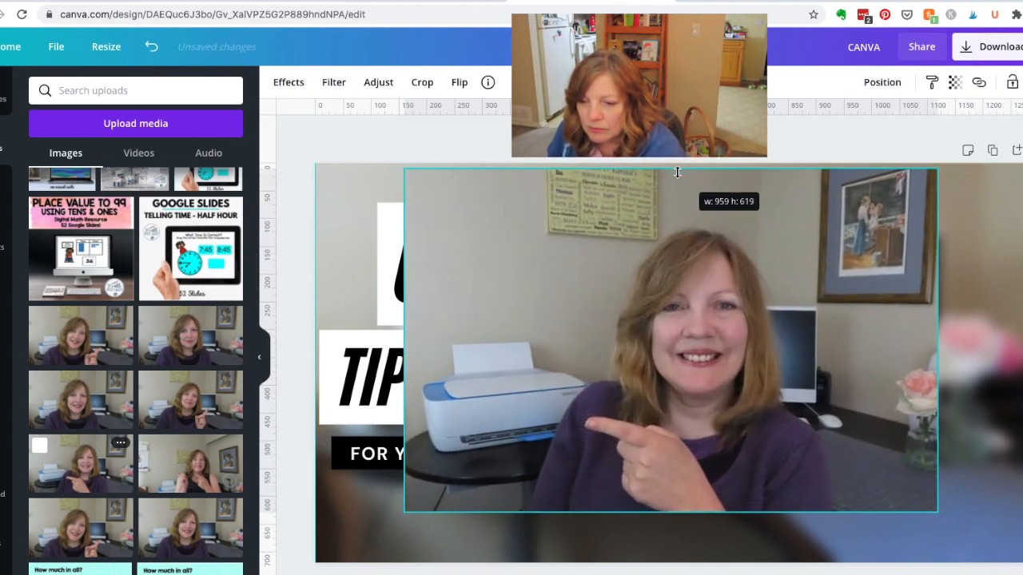
pyautogui.moveTo(671, 523); pyautogui.dragTo(668, 560)
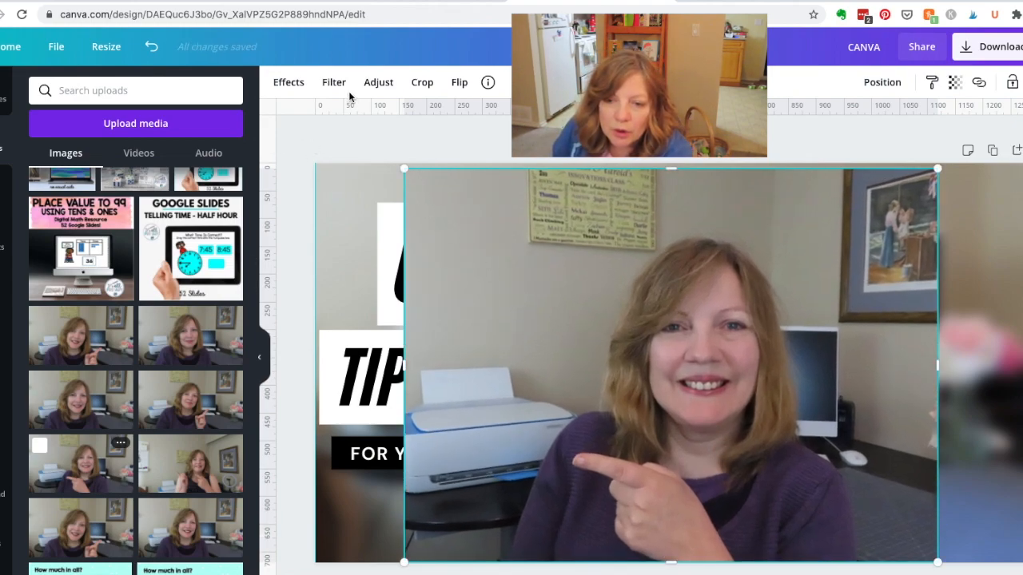
# Remove the background of the woman's photo, move her to the right side of the page and enlarge her down to the bottom edge
pyautogui.click(289, 83)
pyautogui.click(136, 141)
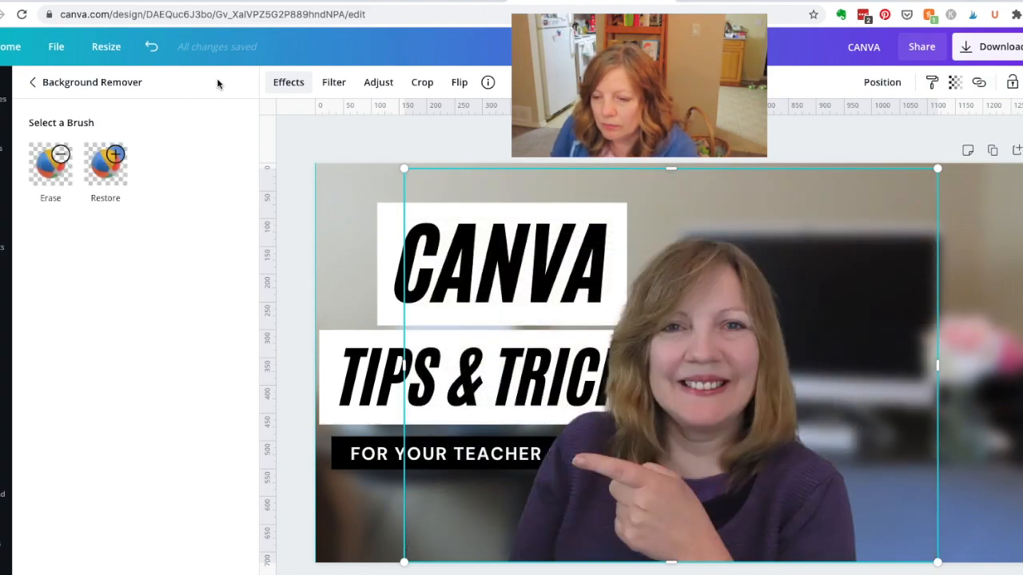
pyautogui.moveTo(715, 400); pyautogui.dragTo(846, 350)
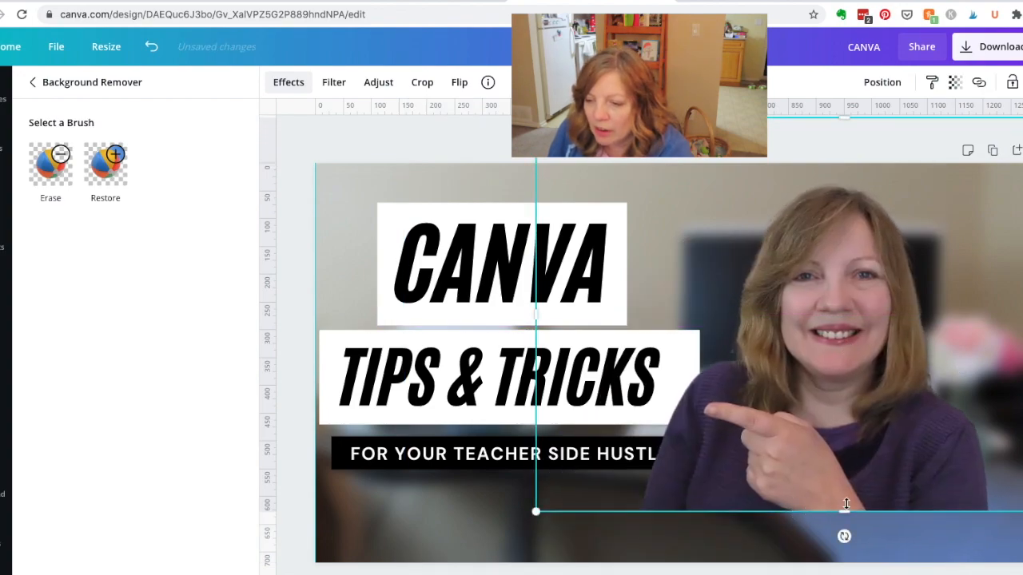
pyautogui.moveTo(843, 513); pyautogui.dragTo(820, 564)
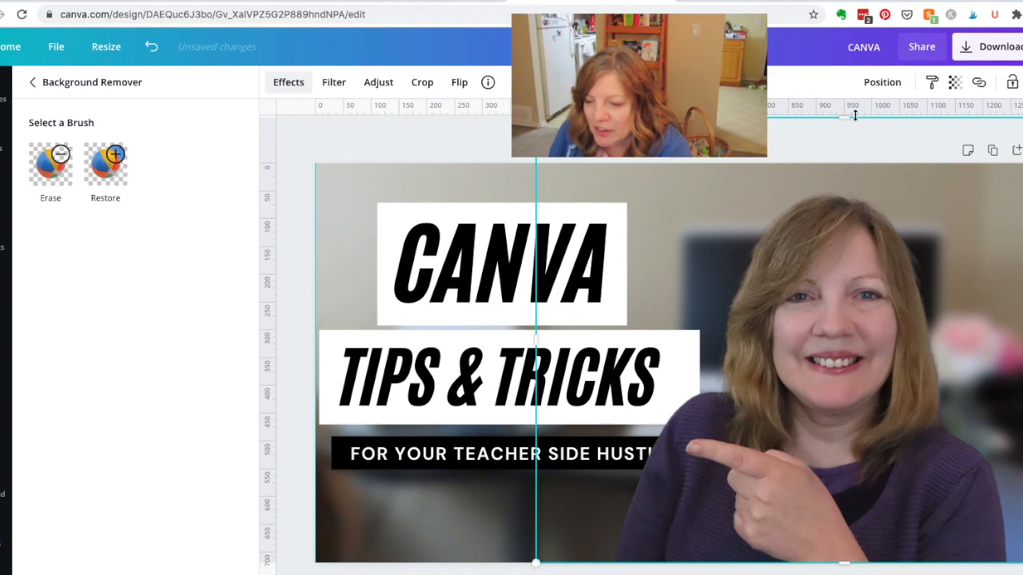
pyautogui.moveTo(848, 112); pyautogui.dragTo(848, 96)
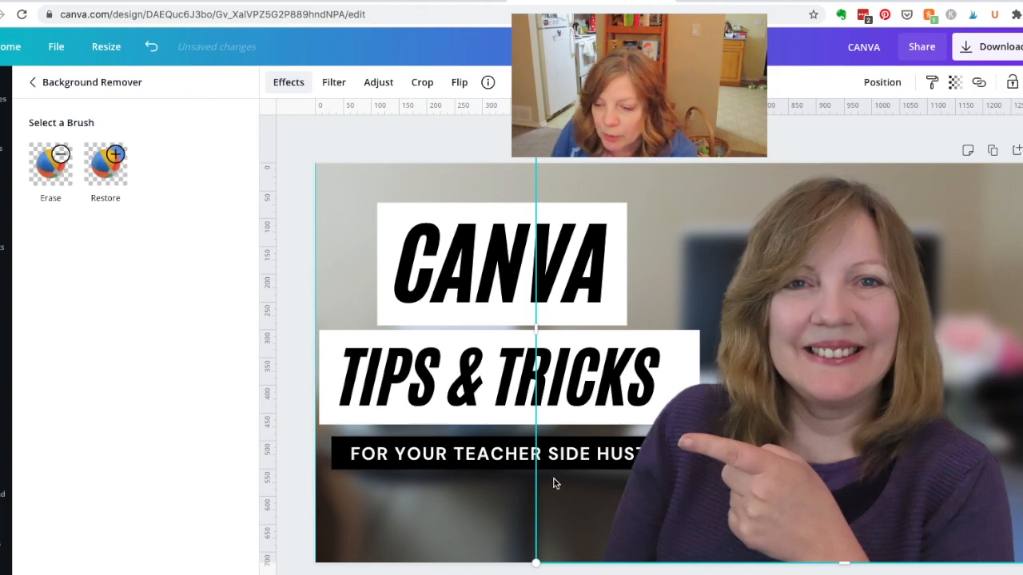
# Bring the "FOR YOUR TEACHER SIDE HUSTLE" caption forward, in front of the woman's photo
pyautogui.click(537, 447)
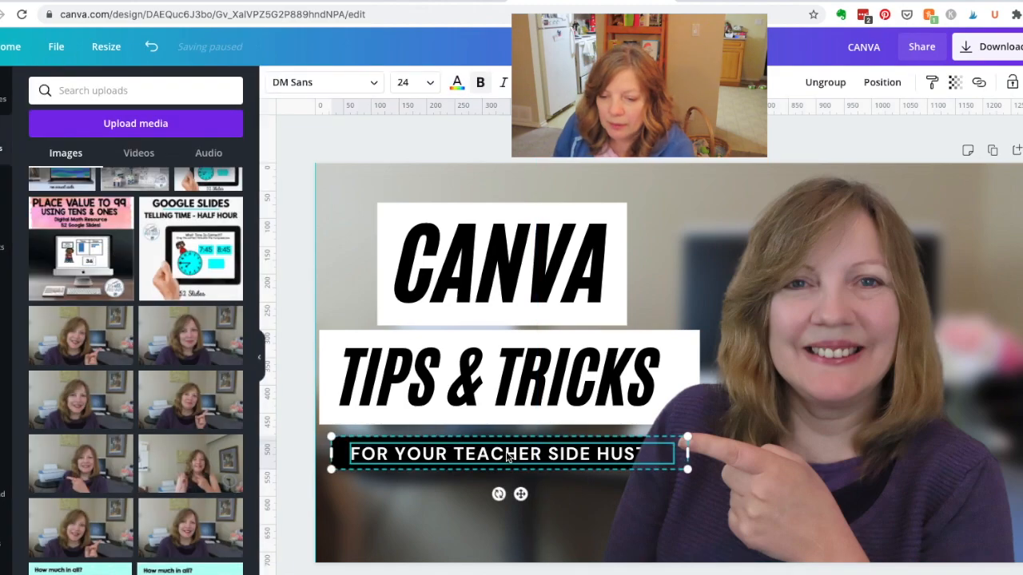
pyautogui.click(882, 83)
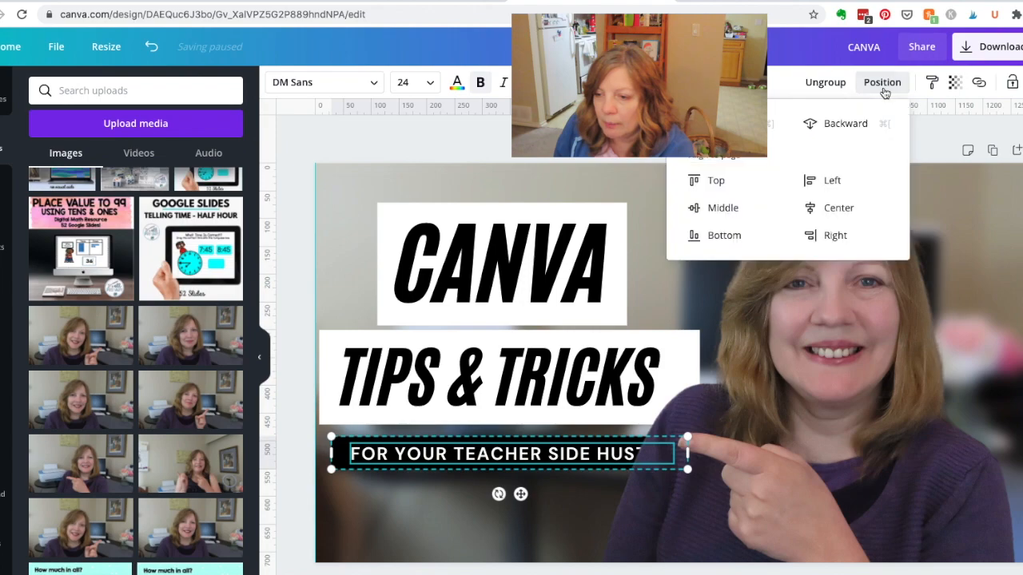
pyautogui.click(729, 124)
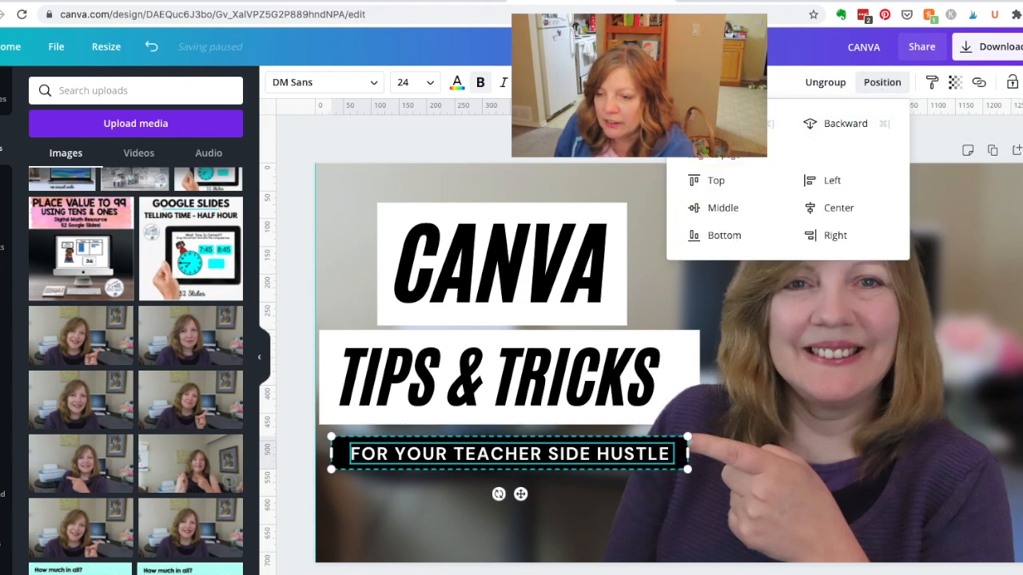
# Nudge the woman's photo slightly further right and set its brightness to 7
pyautogui.click(998, 202)
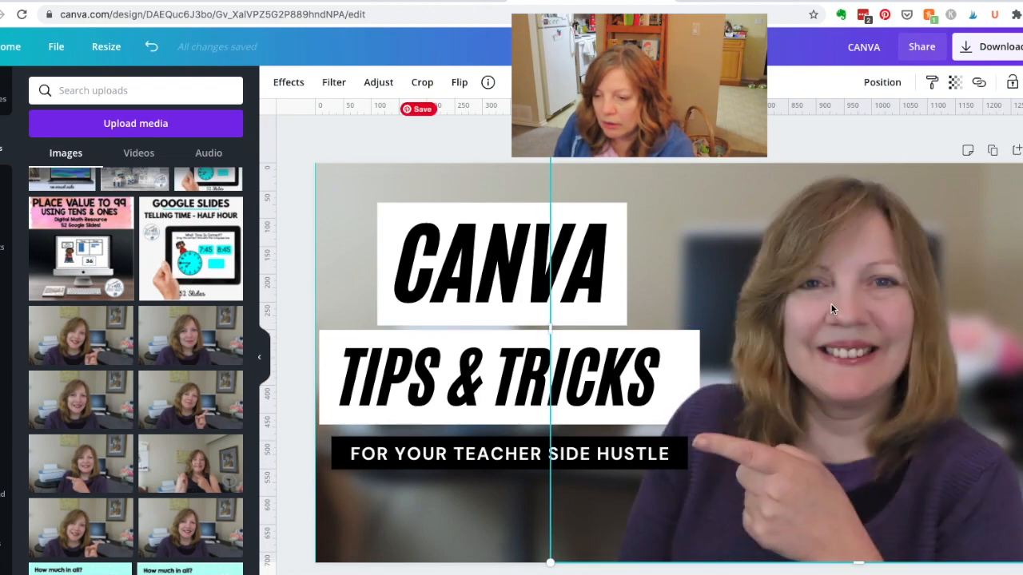
pyautogui.click(379, 83)
pyautogui.moveTo(151, 118); pyautogui.dragTo(152, 118)
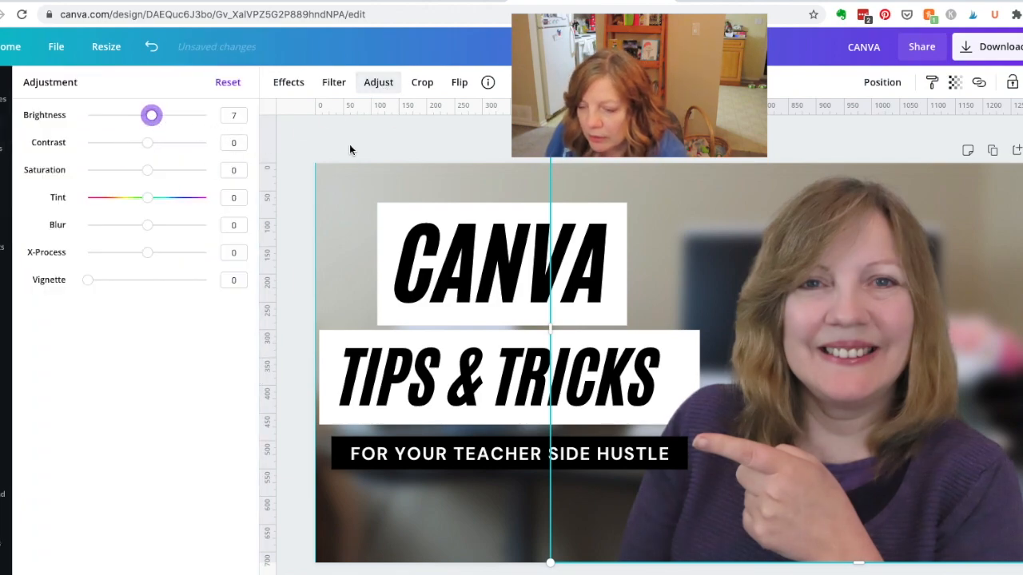
pyautogui.press('Escape')
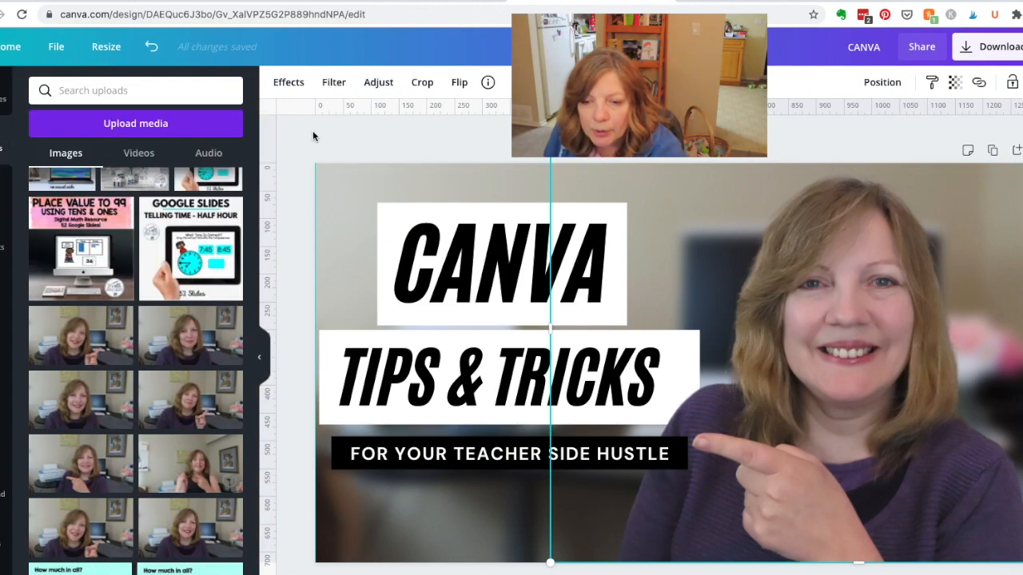
# Add the uploaded round "It's all PRIMARY" logo to the page and shrink it to about 138 by 138
pyautogui.moveTo(258, 275); pyautogui.dragTo(272, 162)
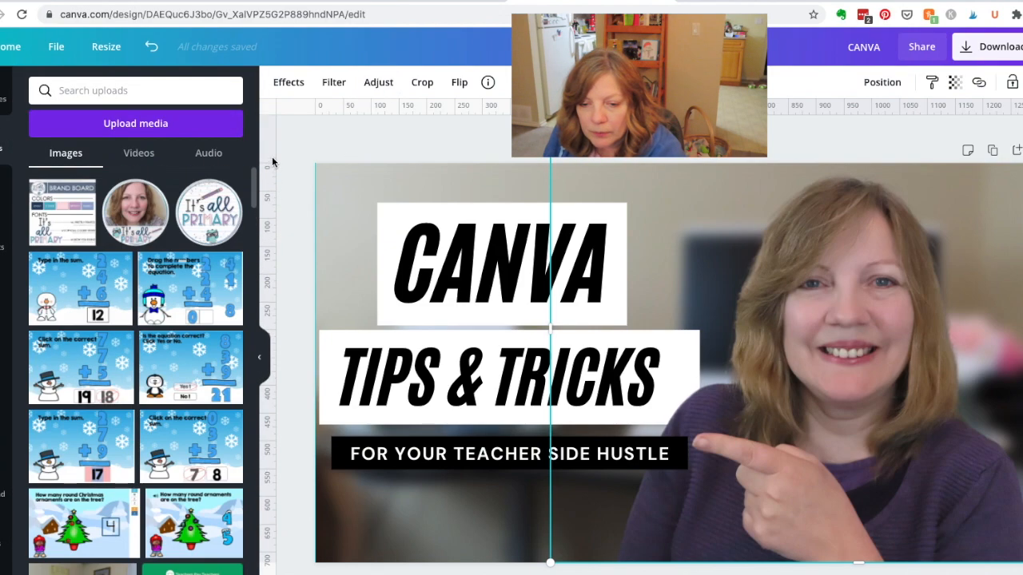
pyautogui.click(198, 220)
pyautogui.moveTo(821, 216); pyautogui.dragTo(606, 444)
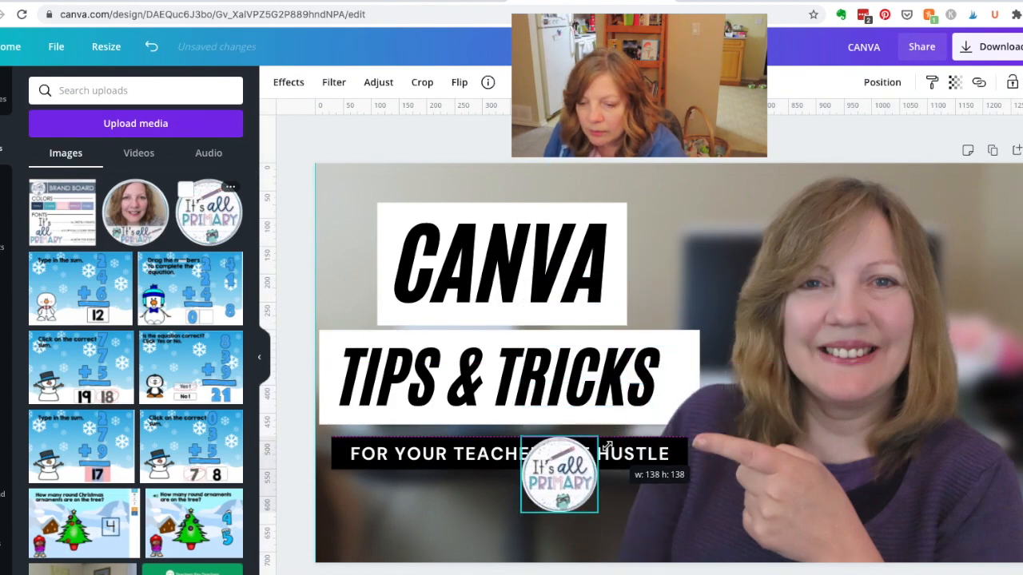